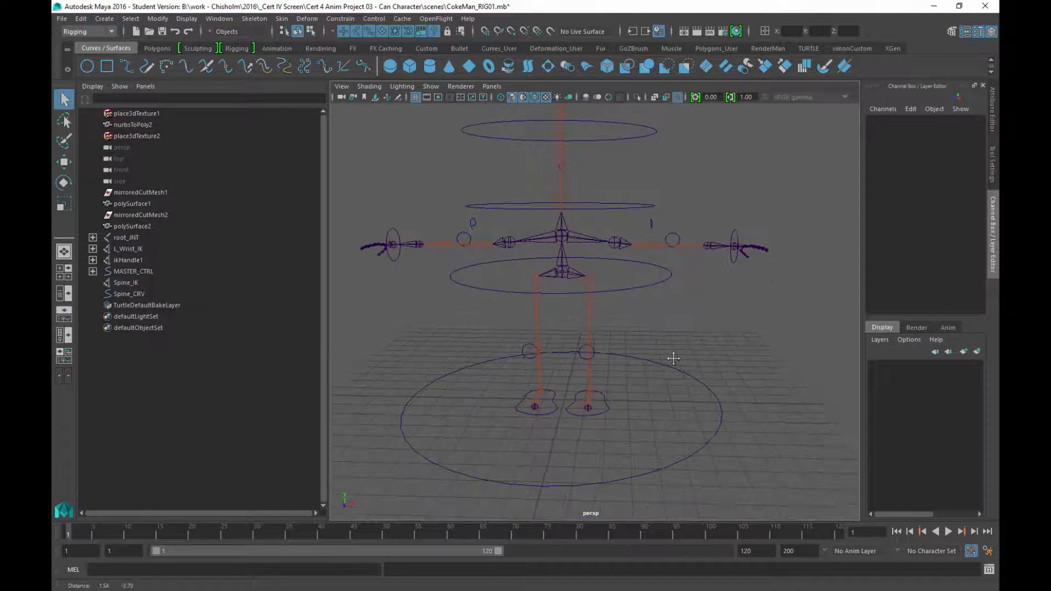
Inspect the left and right forearm twist joints by selecting each in turn, then clear the selection
{"action": "left_click_drag", "start_coordinate": [740, 315], "coordinate": [719, 323], "text": "alt"}
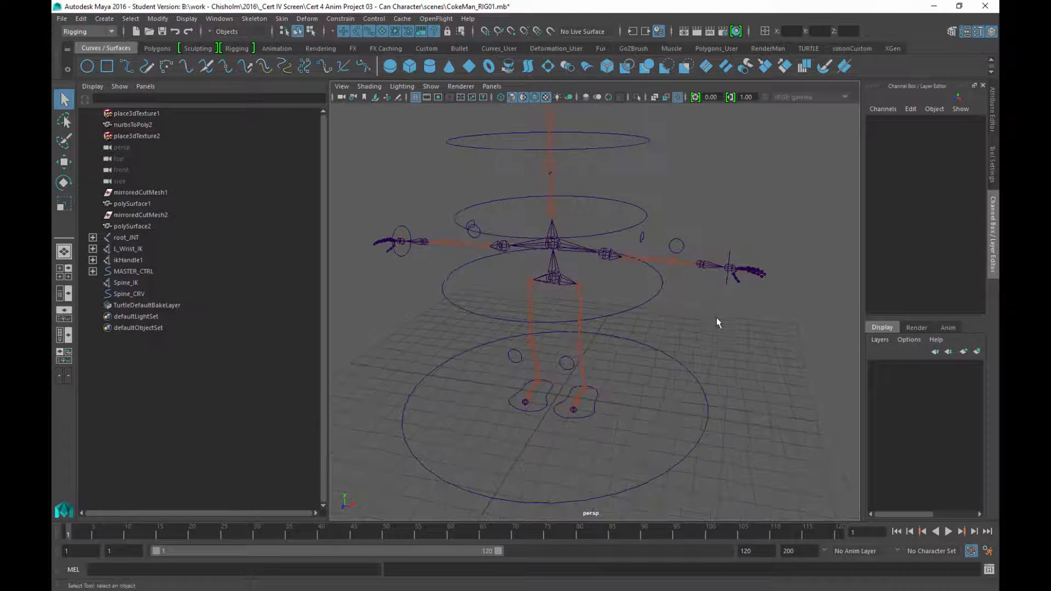
{"action": "left_click", "coordinate": [703, 269]}
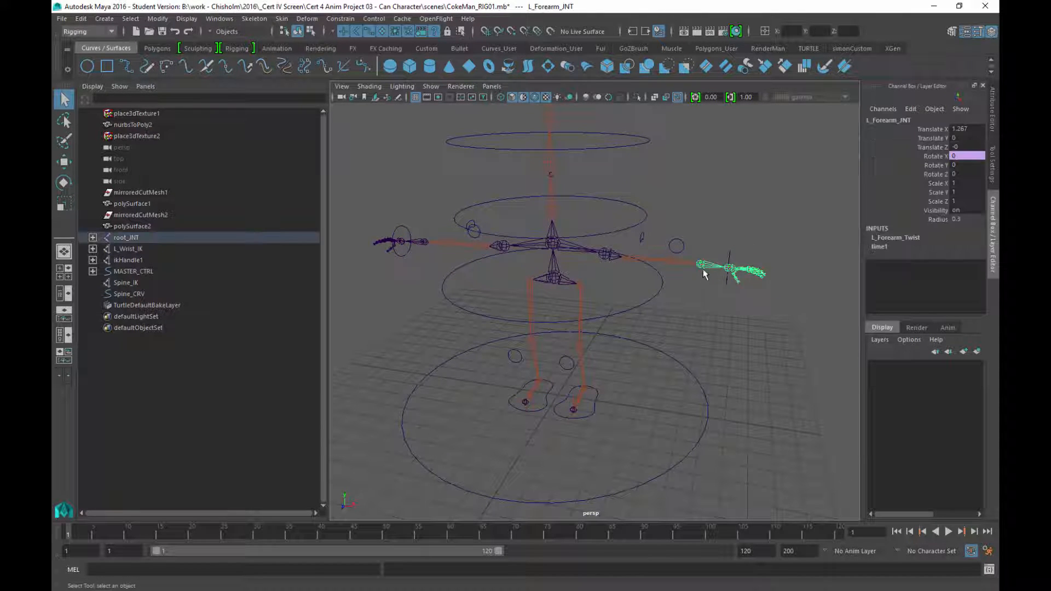
{"action": "left_click", "coordinate": [421, 246]}
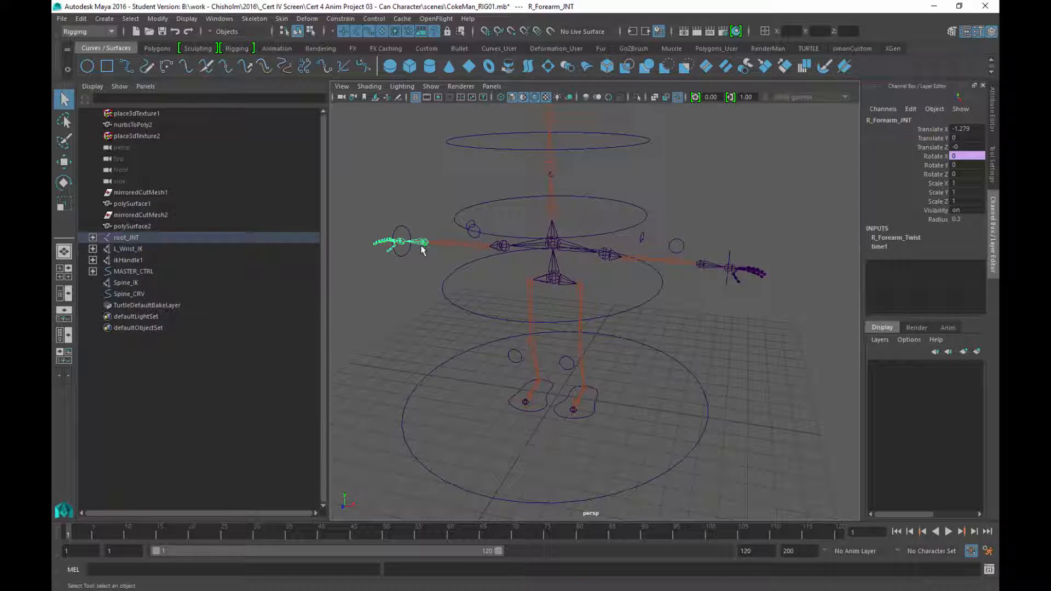
{"action": "left_click", "coordinate": [727, 346]}
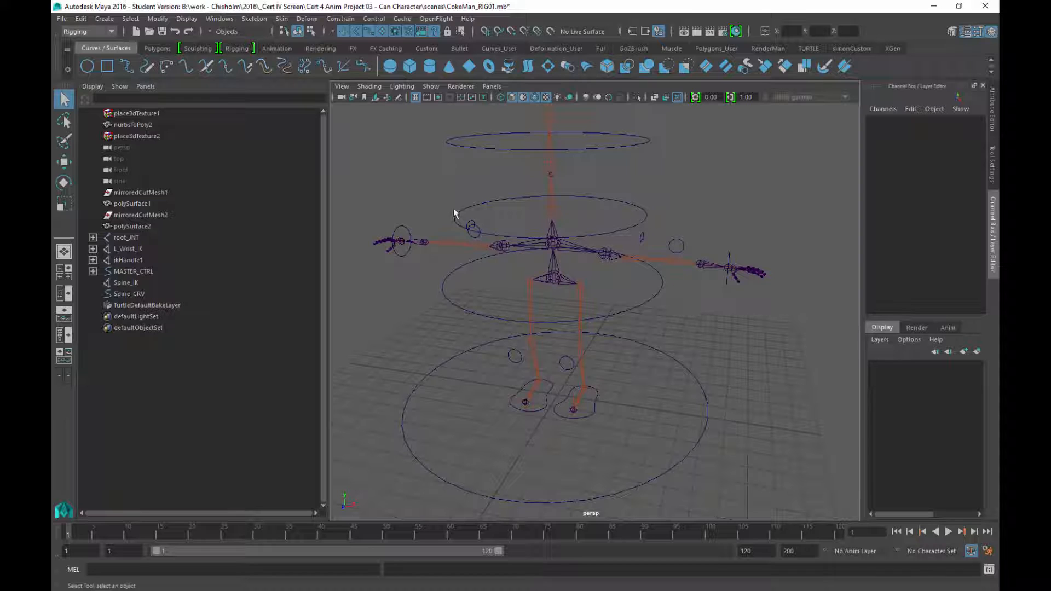
Show polygon objects in the perspective view and expand that view to fill the workspace
{"action": "left_click", "coordinate": [433, 89]}
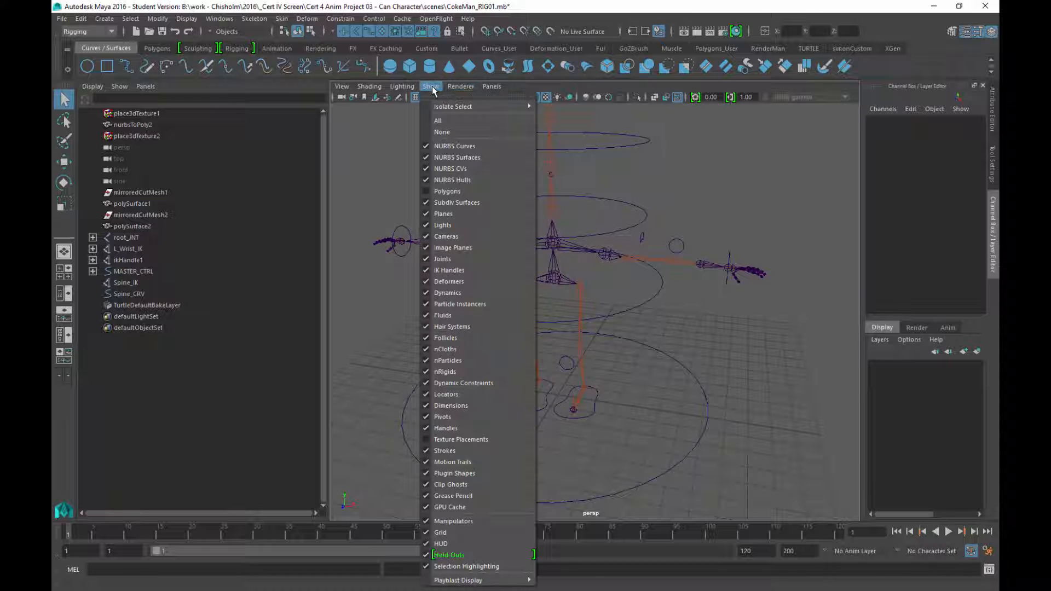
{"action": "left_click", "coordinate": [441, 191]}
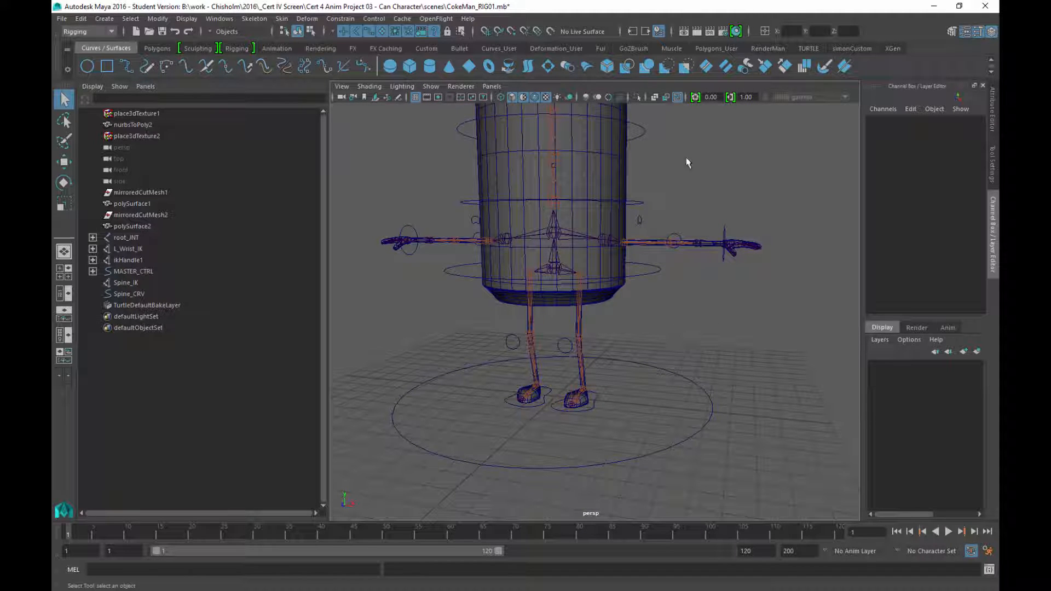
{"action": "left_click", "coordinate": [677, 98]}
{"action": "left_click", "coordinate": [678, 98]}
{"action": "left_click", "coordinate": [679, 98]}
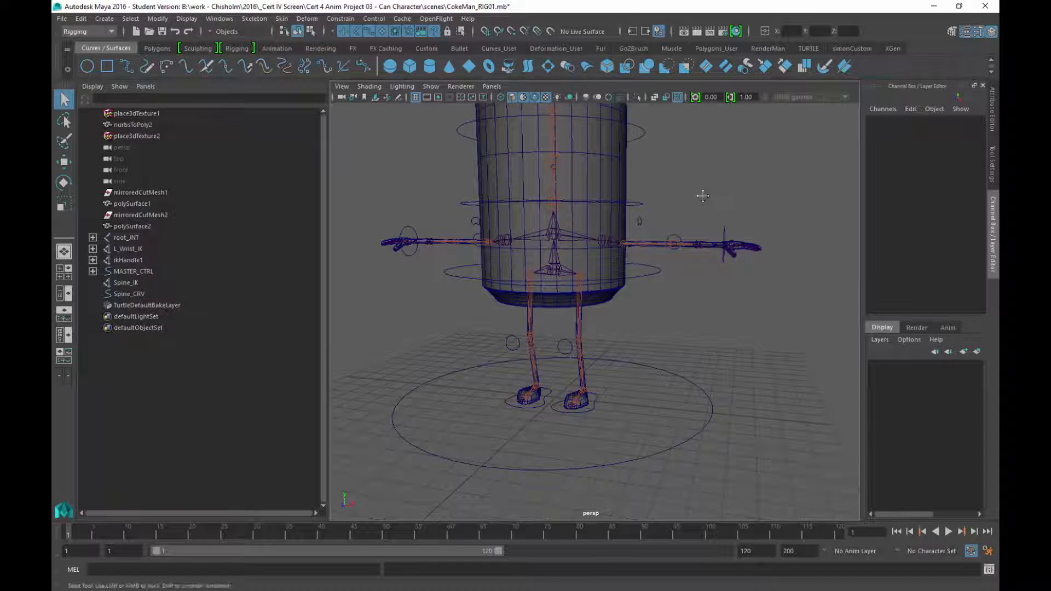
{"action": "key", "text": "space"}
Examine the left arm's mesh edges against its forearm, wrist and hand joints from several angles
{"action": "left_click_drag", "start_coordinate": [570, 301], "coordinate": [554, 308], "text": "alt"}
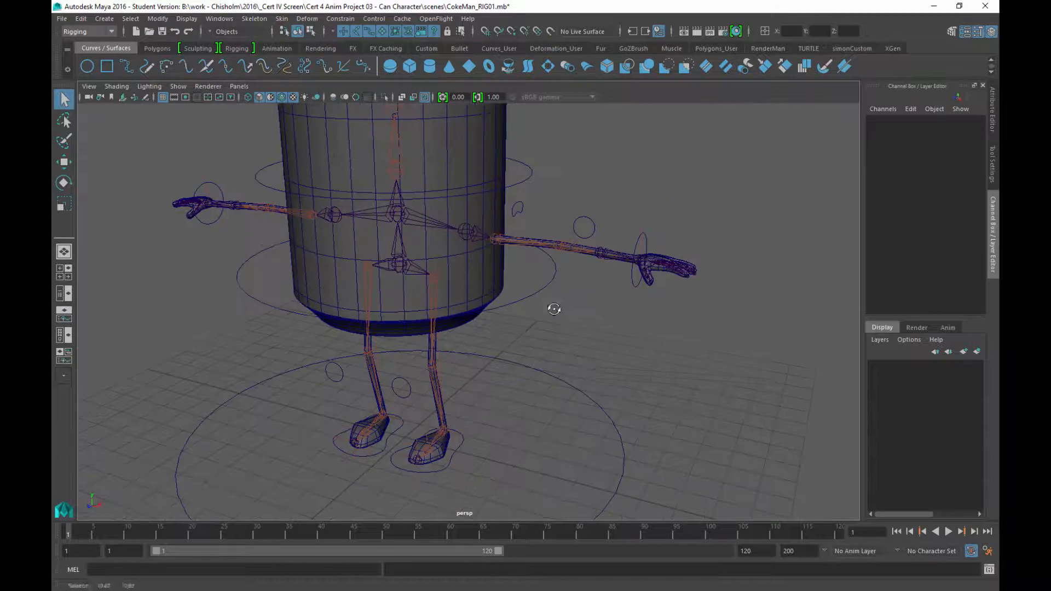
{"action": "right_click_drag", "start_coordinate": [559, 321], "coordinate": [649, 388], "text": "alt"}
{"action": "middle_click_drag", "start_coordinate": [657, 299], "coordinate": [694, 442], "text": "alt"}
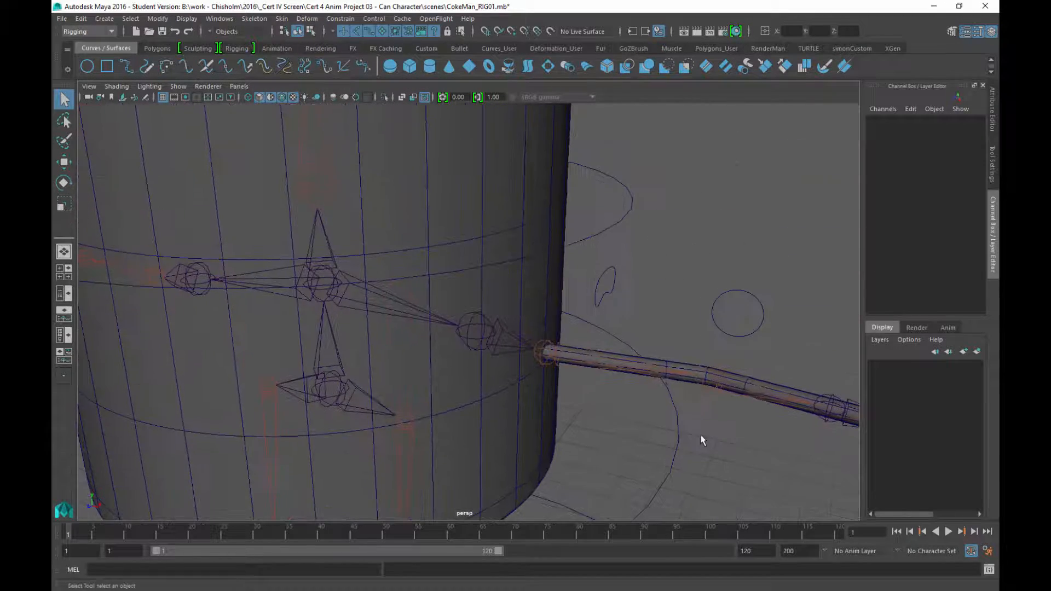
{"action": "right_click_drag", "start_coordinate": [701, 438], "coordinate": [647, 373], "text": "alt"}
{"action": "left_click_drag", "start_coordinate": [660, 403], "coordinate": [675, 420], "text": "alt"}
{"action": "middle_click_drag", "start_coordinate": [675, 419], "coordinate": [638, 294], "text": "alt"}
{"action": "left_click_drag", "start_coordinate": [638, 294], "coordinate": [648, 313], "text": "alt"}
{"action": "middle_click_drag", "start_coordinate": [649, 315], "coordinate": [625, 303], "text": "alt"}
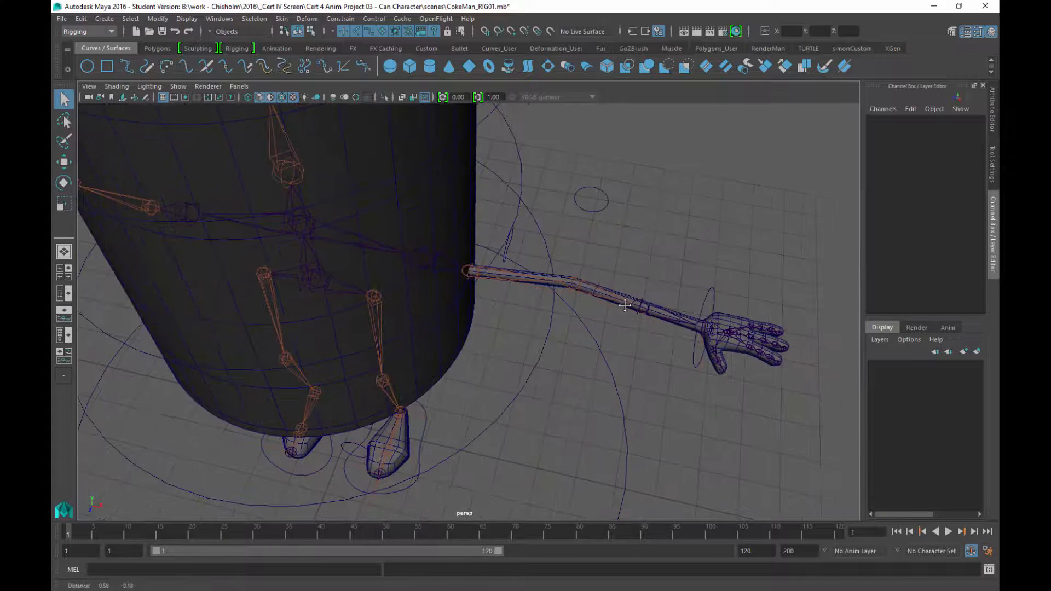
{"action": "right_click_drag", "start_coordinate": [604, 306], "coordinate": [712, 459], "text": "alt"}
{"action": "middle_click_drag", "start_coordinate": [703, 363], "coordinate": [458, 343], "text": "alt"}
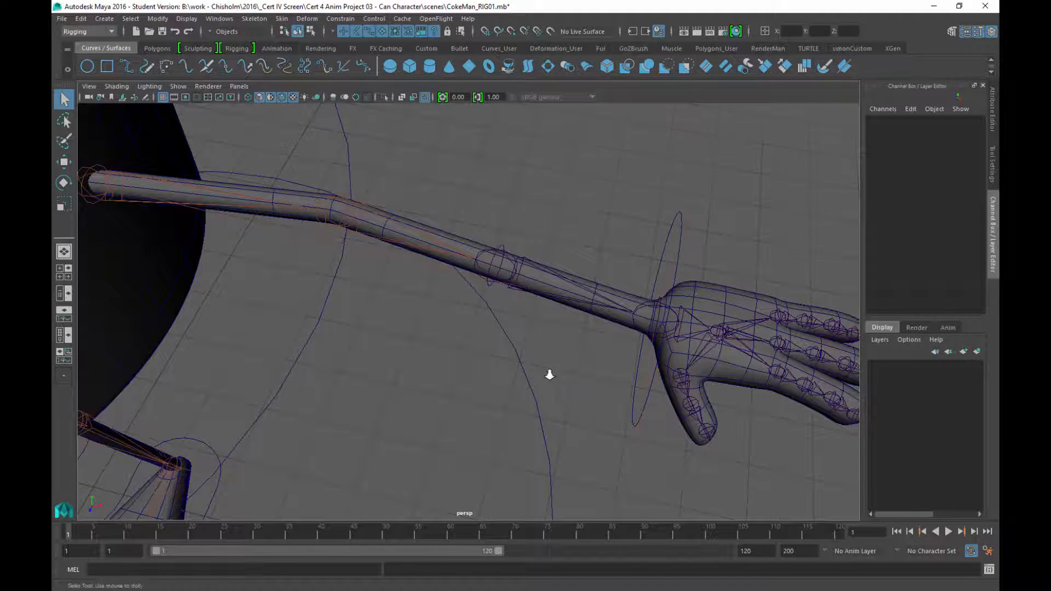
{"action": "scroll", "coordinate": [531, 355], "scroll_direction": "down", "scroll_amount": 2}
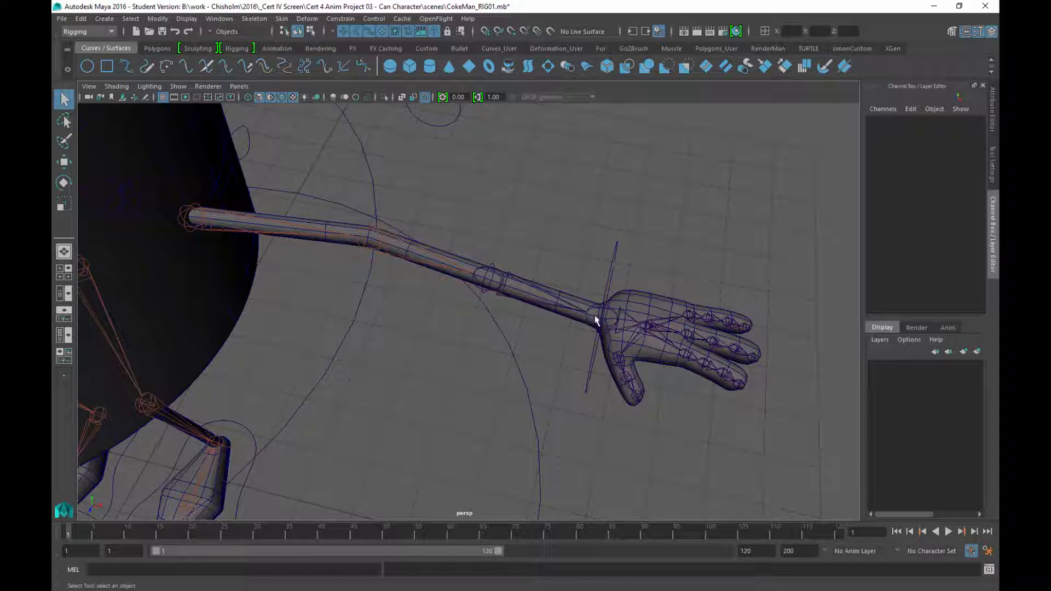
{"action": "right_click_drag", "start_coordinate": [551, 387], "coordinate": [483, 349], "text": "alt"}
{"action": "middle_click_drag", "start_coordinate": [483, 349], "coordinate": [591, 334], "text": "alt"}
{"action": "right_click_drag", "start_coordinate": [591, 334], "coordinate": [554, 322], "text": "alt"}
{"action": "left_click_drag", "start_coordinate": [555, 321], "coordinate": [558, 315], "text": "alt"}
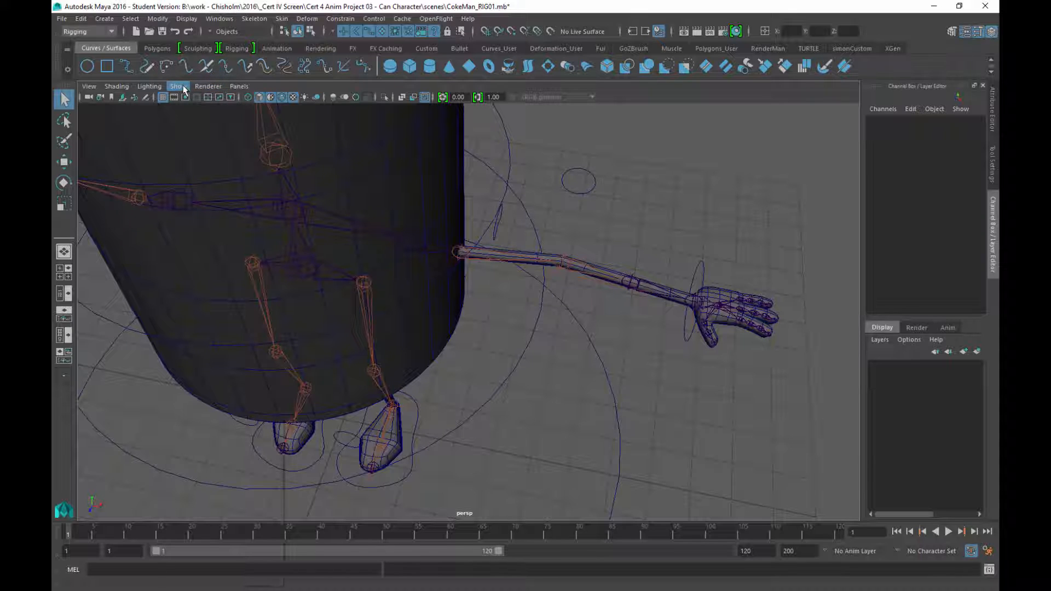
Hide joints in the viewport and turn off the smooth mesh preview on the arms-and-hands mesh
{"action": "left_click", "coordinate": [182, 88]}
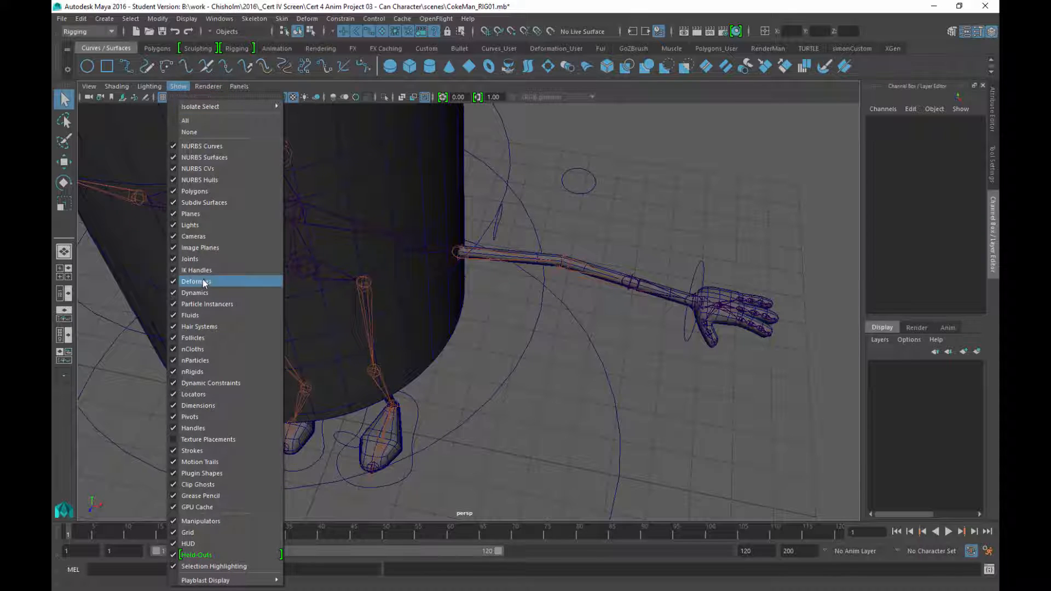
{"action": "left_click", "coordinate": [189, 259]}
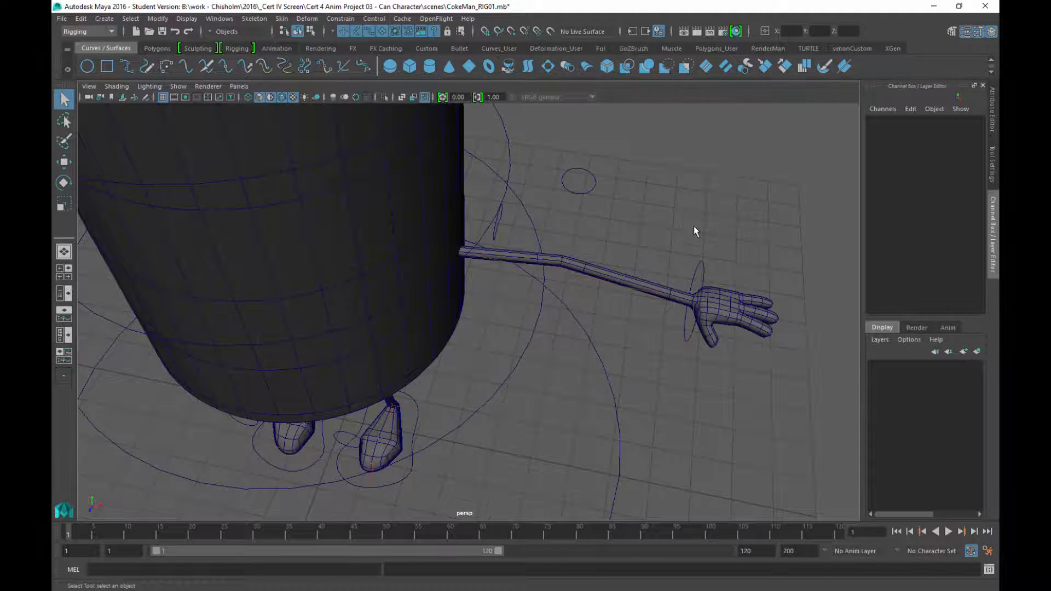
{"action": "middle_click_drag", "start_coordinate": [694, 226], "coordinate": [565, 218], "text": "alt"}
{"action": "right_click_drag", "start_coordinate": [566, 218], "coordinate": [598, 325], "text": "alt"}
{"action": "middle_click_drag", "start_coordinate": [598, 326], "coordinate": [602, 347], "text": "alt"}
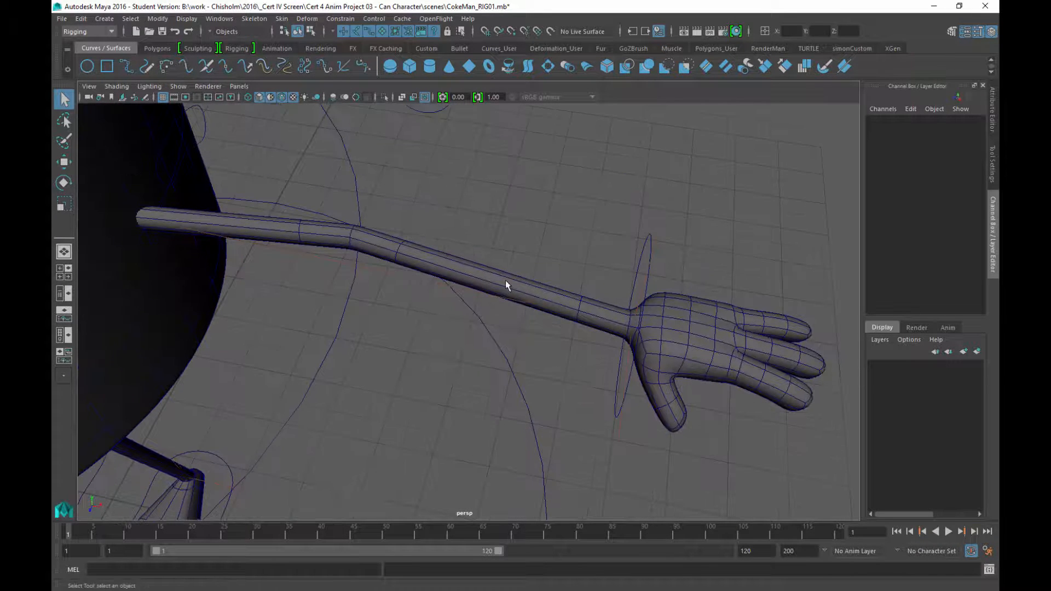
{"action": "left_click", "coordinate": [504, 281]}
{"action": "left_click_drag", "start_coordinate": [558, 356], "coordinate": [558, 332], "text": "alt"}
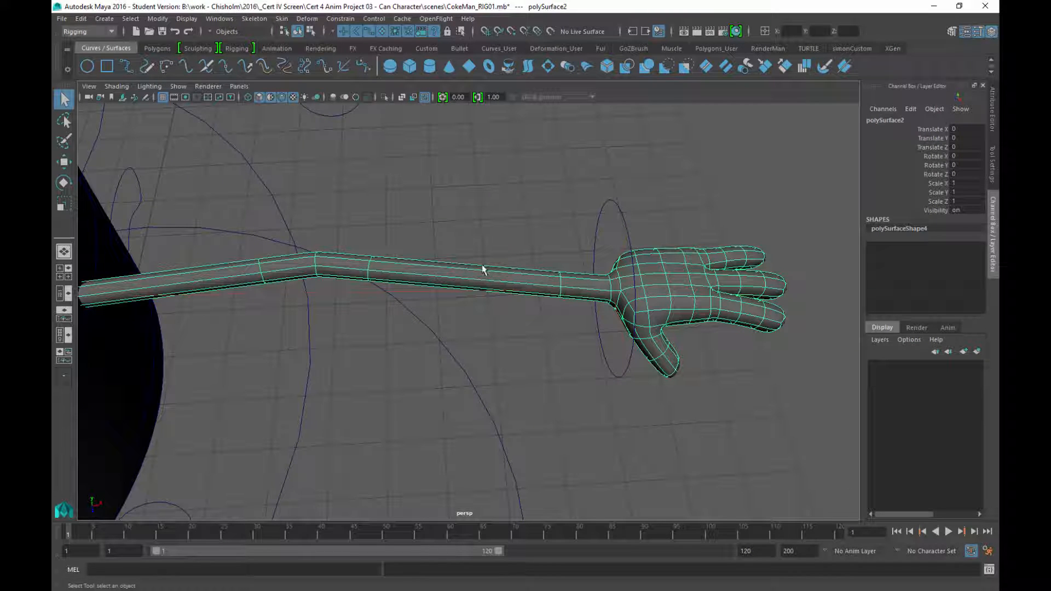
{"action": "right_click_drag", "start_coordinate": [532, 348], "coordinate": [487, 387], "text": "alt"}
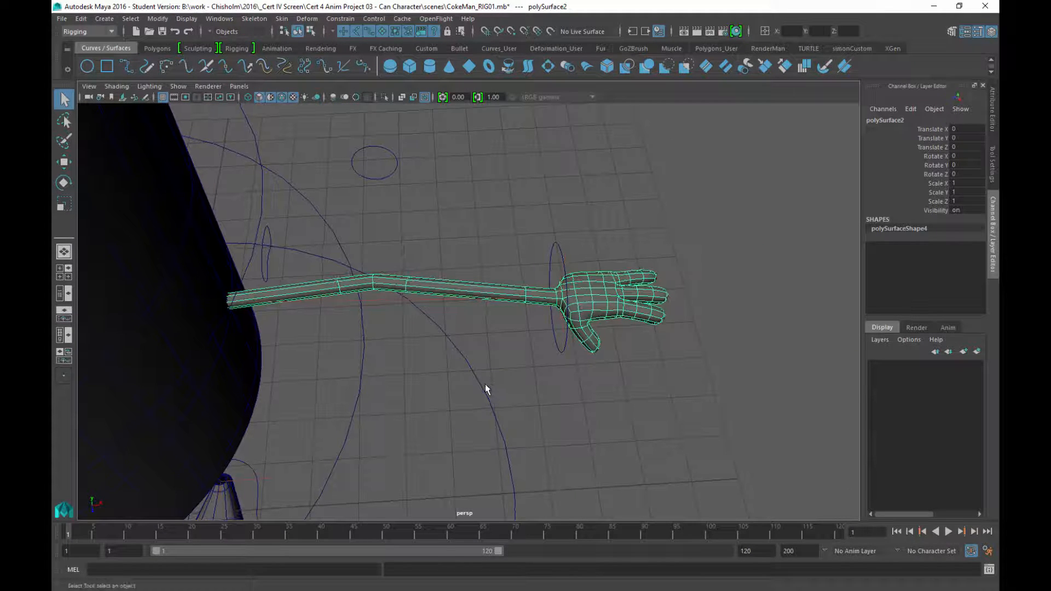
{"action": "key", "text": "1"}
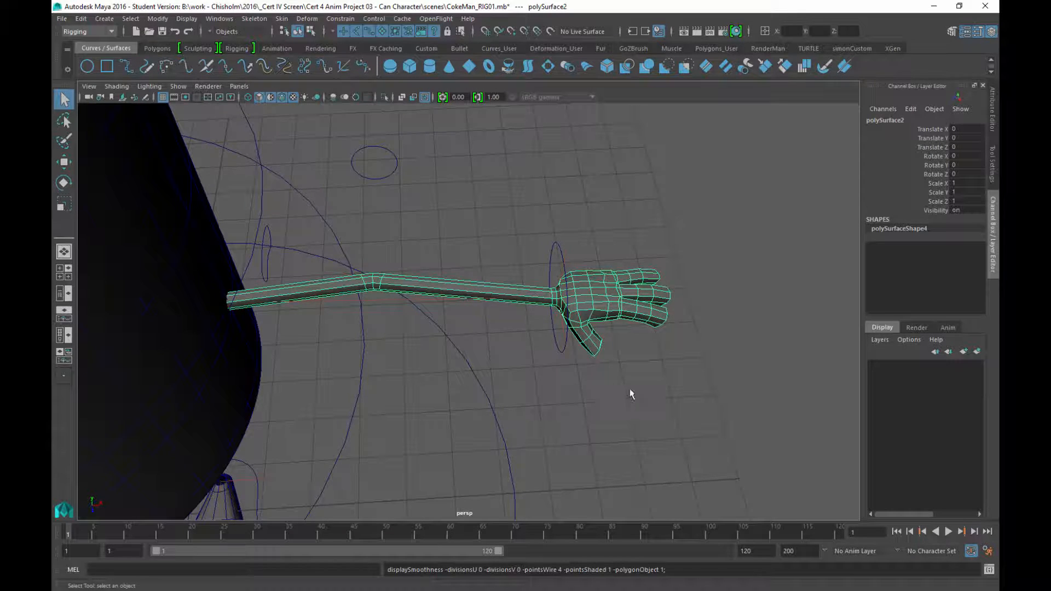
Switch to the Modeling menu set and open the Insert Edge Loop tool's settings for the arms mesh
{"action": "right_click_drag", "start_coordinate": [619, 386], "coordinate": [507, 291], "text": "alt"}
{"action": "mouse_move", "coordinate": [507, 290]}
{"action": "middle_mouse_down", "text": "alt"}
{"action": "mouse_move", "coordinate": [666, 271]}
{"action": "mouse_move", "coordinate": [570, 255]}
{"action": "mouse_move", "coordinate": [516, 281]}
{"action": "middle_mouse_up", "text": "alt"}
{"action": "right_click_drag", "start_coordinate": [517, 282], "coordinate": [599, 319], "text": "alt"}
{"action": "middle_click_drag", "start_coordinate": [598, 318], "coordinate": [526, 322], "text": "alt"}
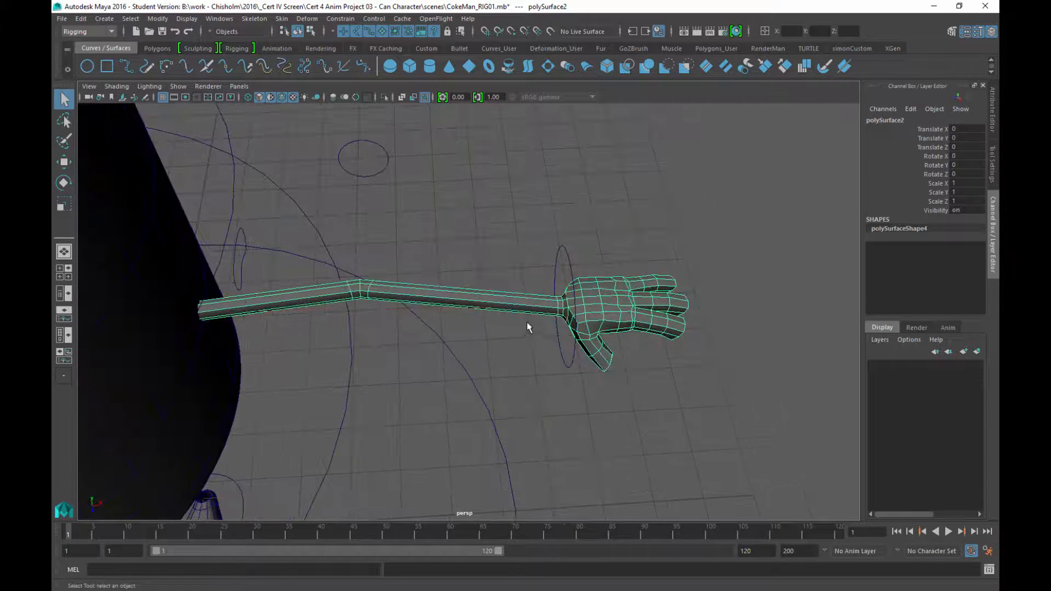
{"action": "right_click_drag", "start_coordinate": [526, 321], "coordinate": [564, 405], "text": "alt"}
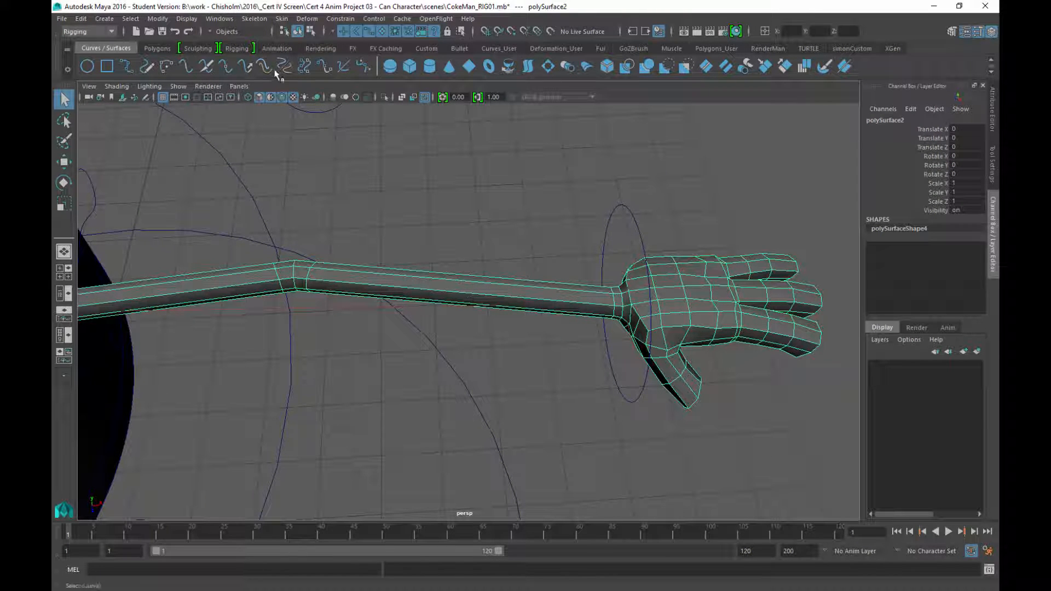
{"action": "left_click", "coordinate": [77, 33]}
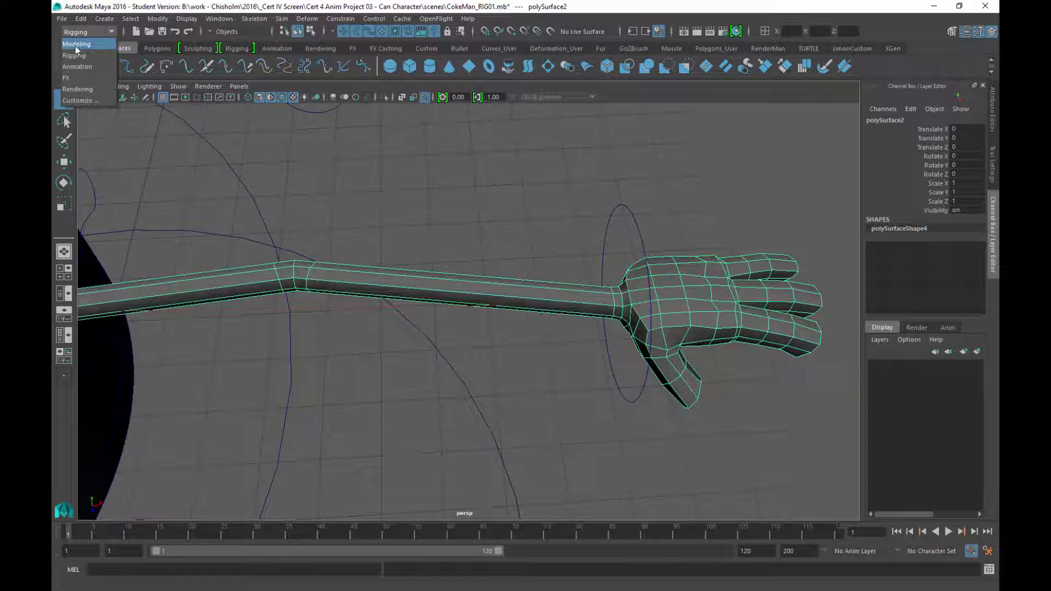
{"action": "left_click", "coordinate": [73, 45]}
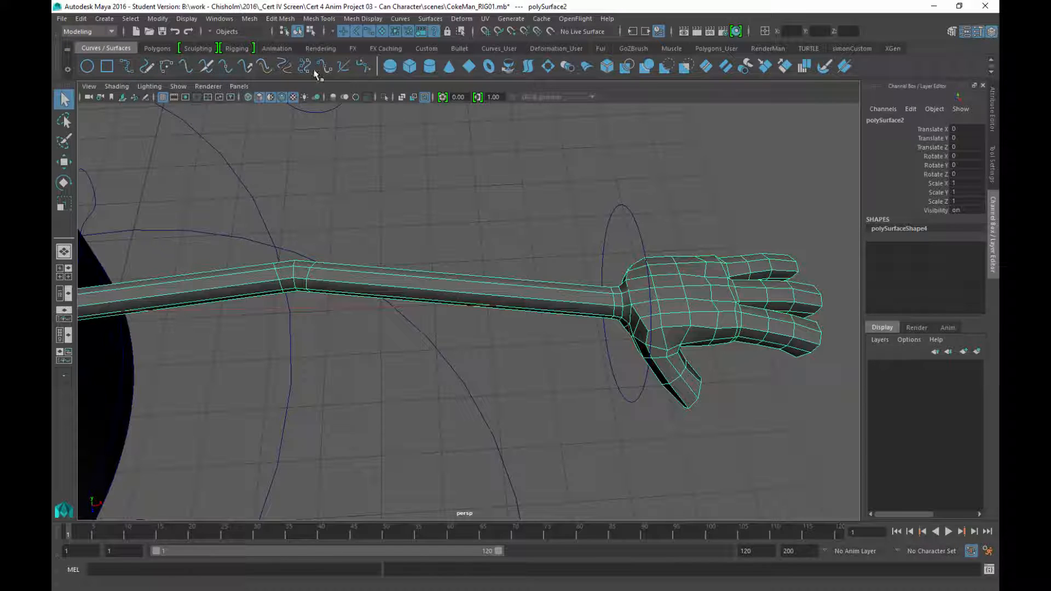
{"action": "left_click", "coordinate": [329, 20]}
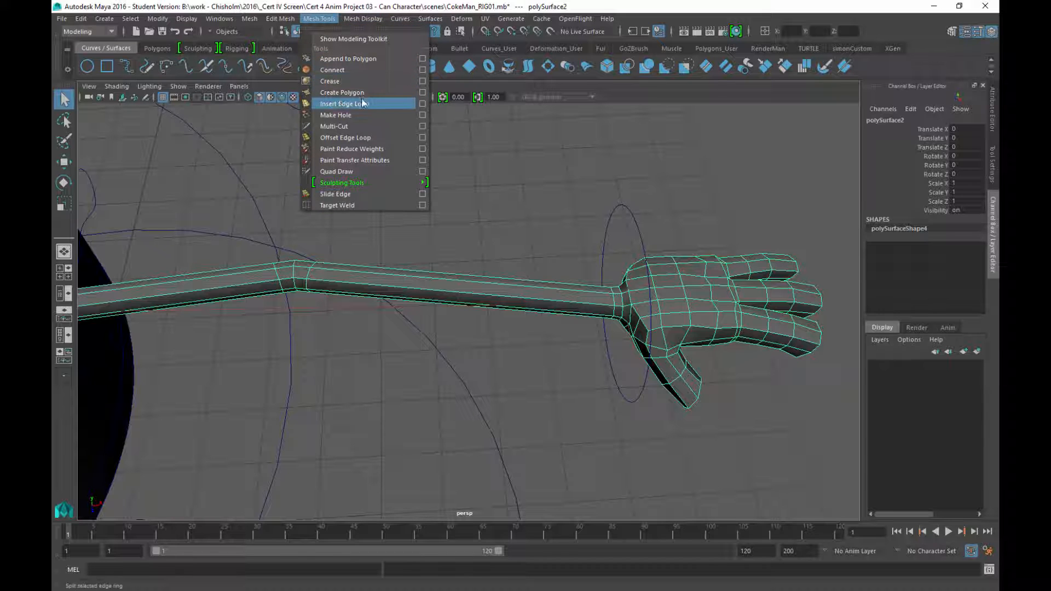
{"action": "left_click", "coordinate": [422, 104]}
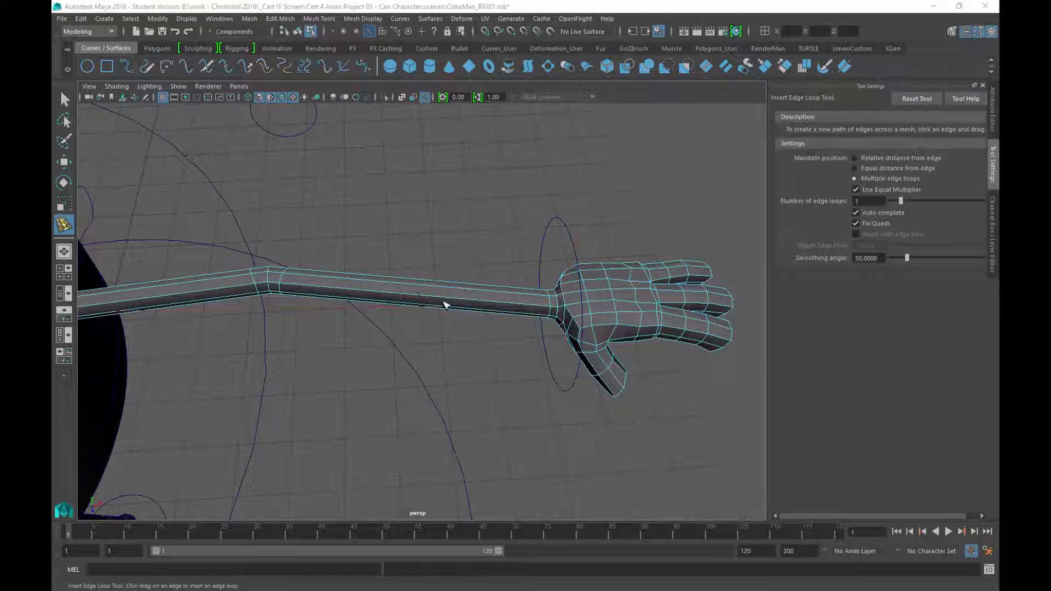
Set the number of edge loops to 3 and insert them along the left forearm between elbow and wrist
{"action": "left_click_drag", "start_coordinate": [555, 363], "coordinate": [429, 300], "text": "alt"}
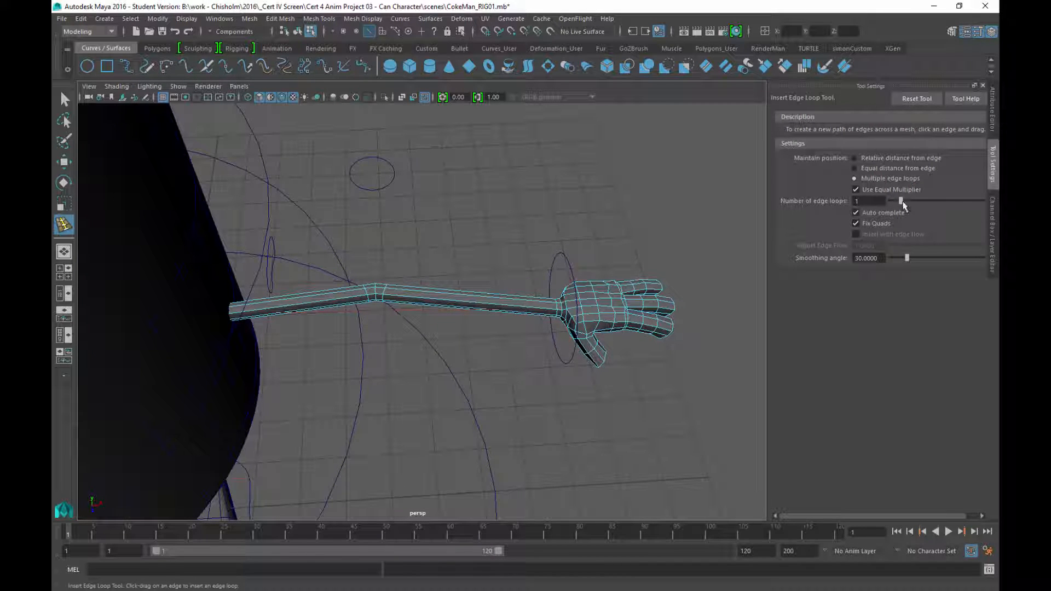
{"action": "left_click_drag", "start_coordinate": [903, 201], "coordinate": [920, 202]}
{"action": "left_click", "coordinate": [479, 299]}
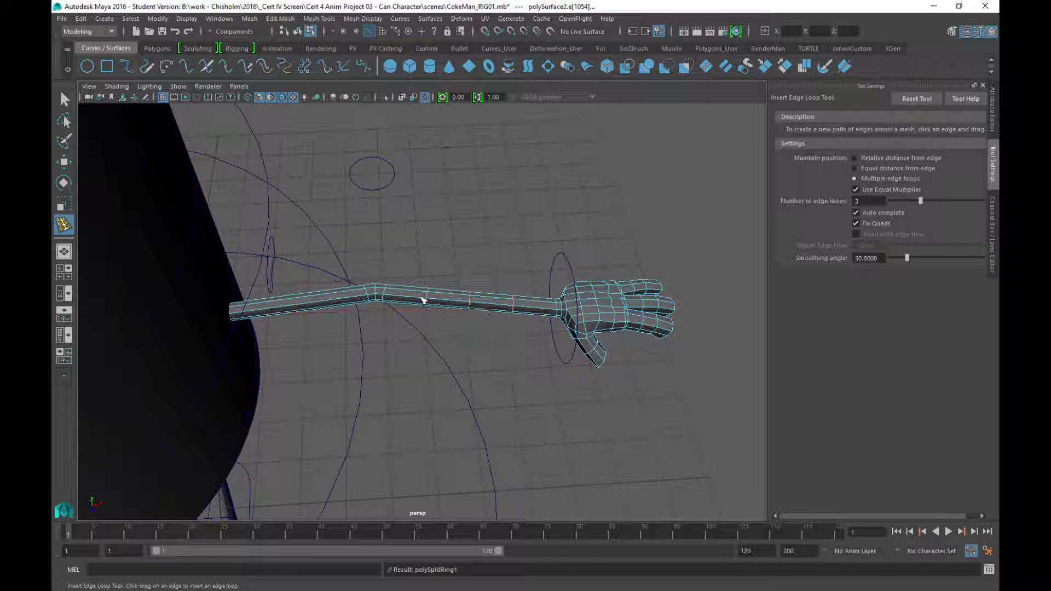
Insert three evenly spaced edge loops along the right forearm between the wrist and elbow
{"action": "right_click_drag", "start_coordinate": [496, 335], "coordinate": [553, 408], "text": "alt"}
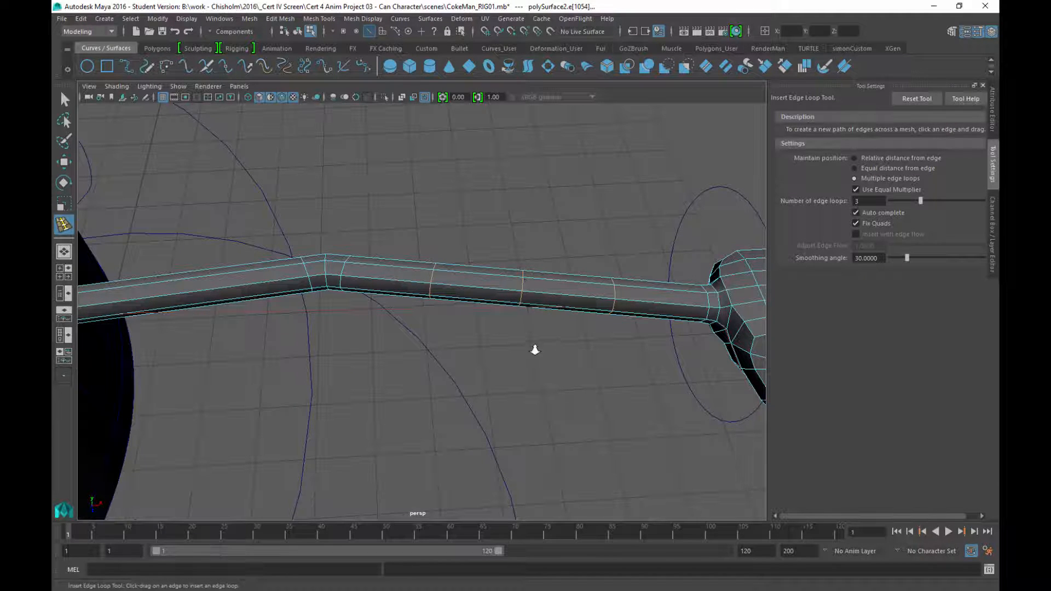
{"action": "right_click_drag", "start_coordinate": [534, 350], "coordinate": [465, 307], "text": "alt"}
{"action": "middle_click_drag", "start_coordinate": [320, 356], "coordinate": [583, 235], "text": "alt"}
{"action": "right_click_drag", "start_coordinate": [491, 302], "coordinate": [348, 263], "text": "alt"}
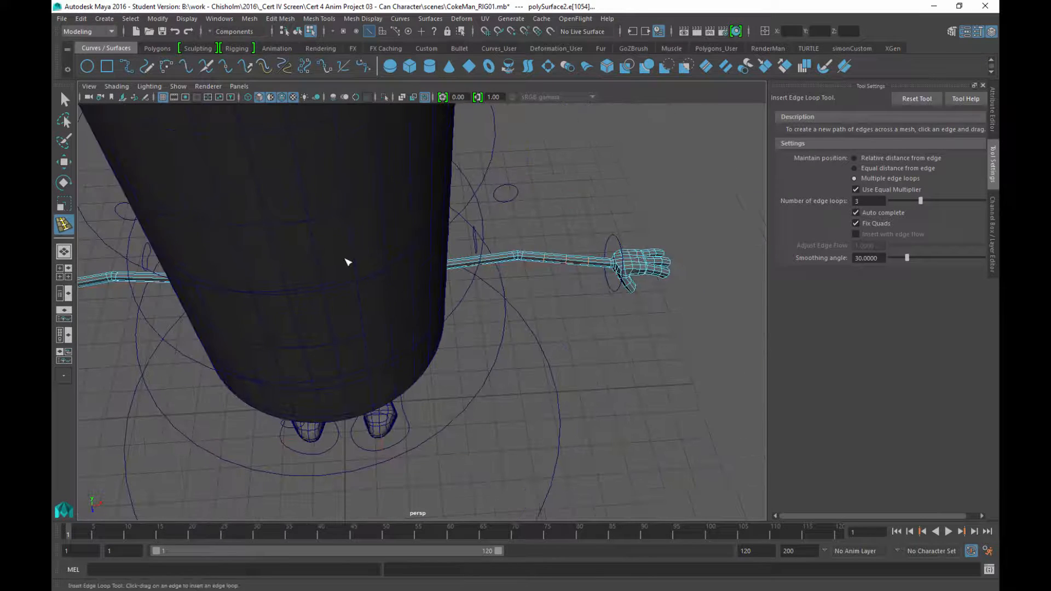
{"action": "left_click_drag", "start_coordinate": [347, 262], "coordinate": [659, 270], "text": "alt"}
{"action": "right_click_drag", "start_coordinate": [387, 246], "coordinate": [503, 268], "text": "alt"}
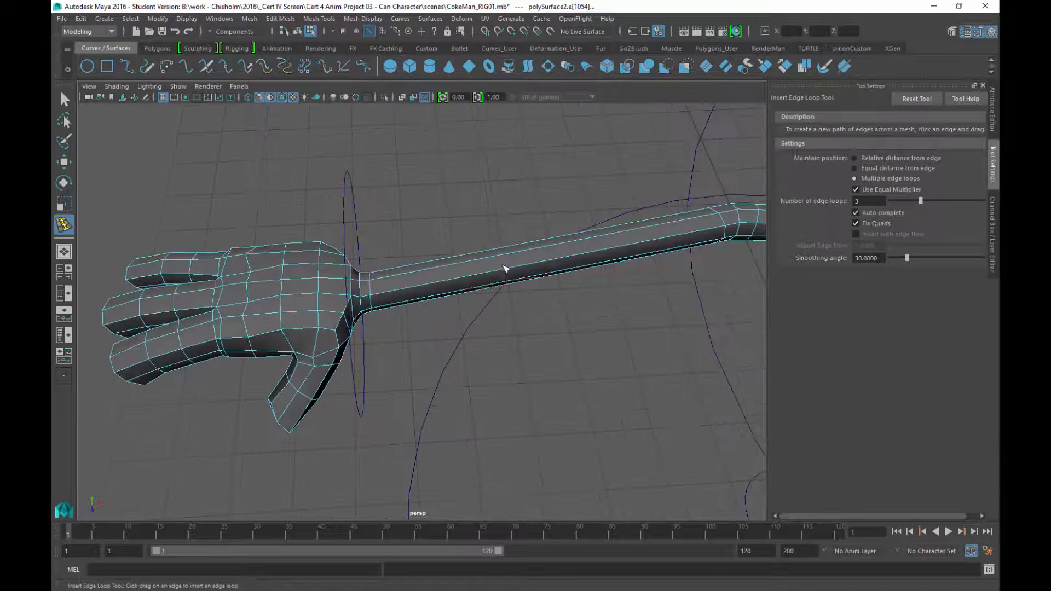
{"action": "left_click", "coordinate": [504, 256]}
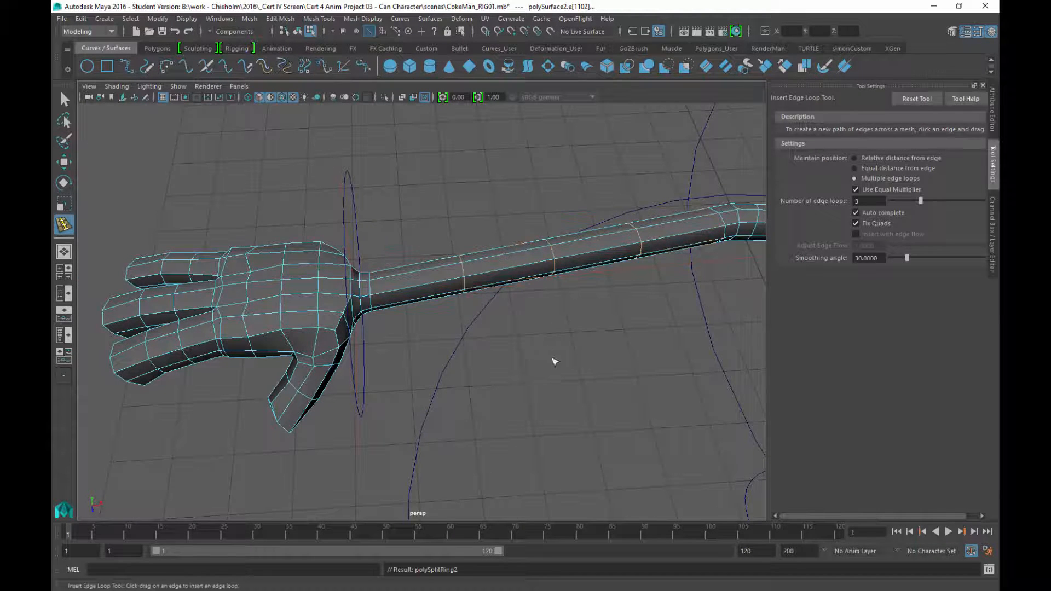
Insert three evenly spaced edge loops along the left upper arm between the shoulder and elbow
{"action": "right_click_drag", "start_coordinate": [604, 391], "coordinate": [408, 254], "text": "alt"}
{"action": "middle_click_drag", "start_coordinate": [605, 284], "coordinate": [421, 243], "text": "alt"}
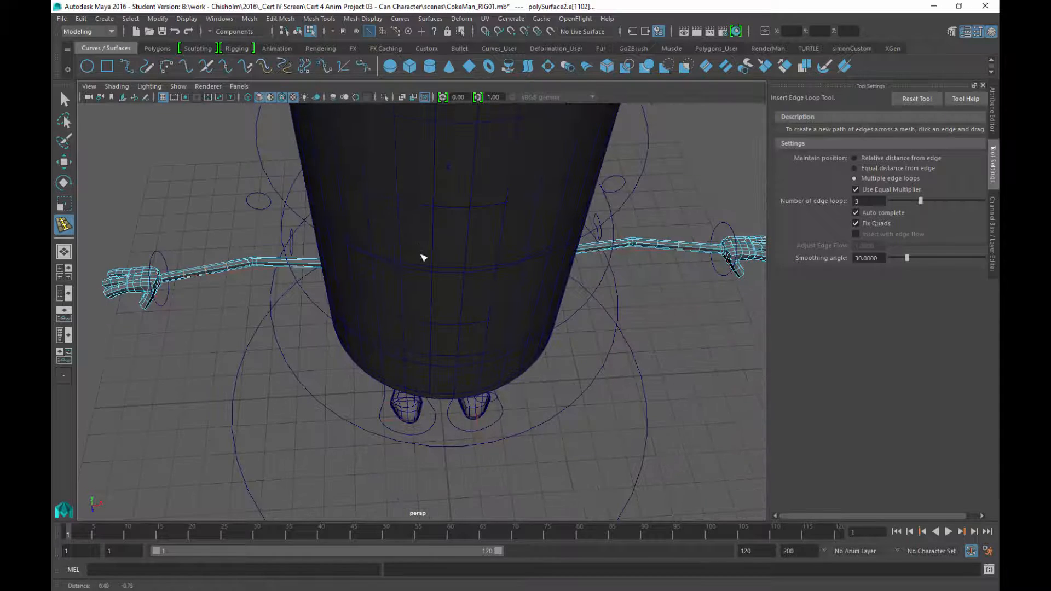
{"action": "left_click_drag", "start_coordinate": [422, 257], "coordinate": [528, 332], "text": "alt"}
{"action": "middle_click_drag", "start_coordinate": [569, 333], "coordinate": [448, 340], "text": "alt"}
{"action": "right_click_drag", "start_coordinate": [448, 340], "coordinate": [472, 416], "text": "alt"}
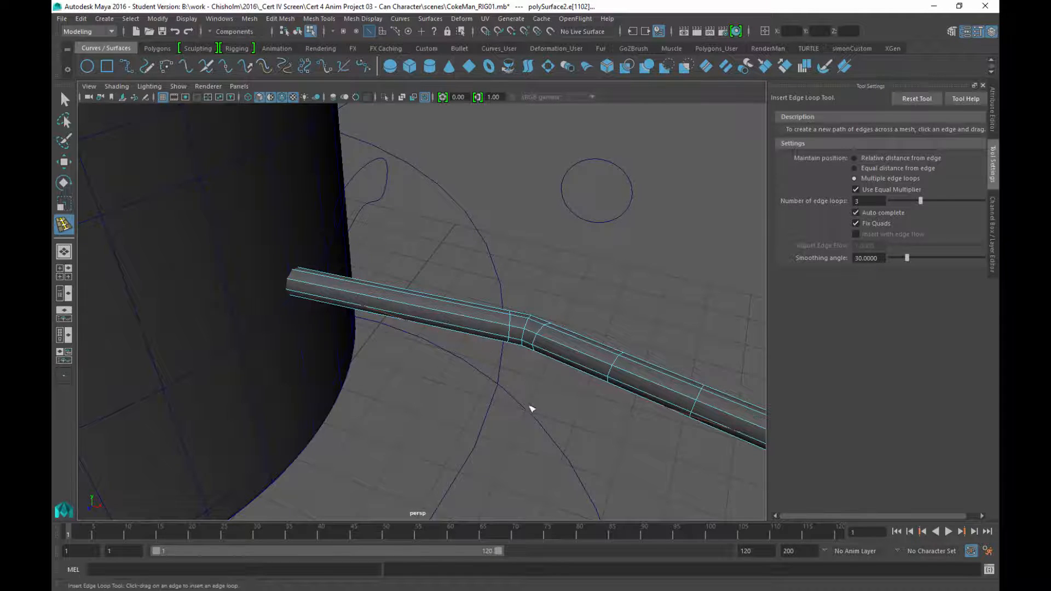
{"action": "scroll", "coordinate": [503, 384], "scroll_direction": "down", "scroll_amount": 3}
{"action": "left_click_drag", "start_coordinate": [466, 351], "coordinate": [430, 305], "text": "alt"}
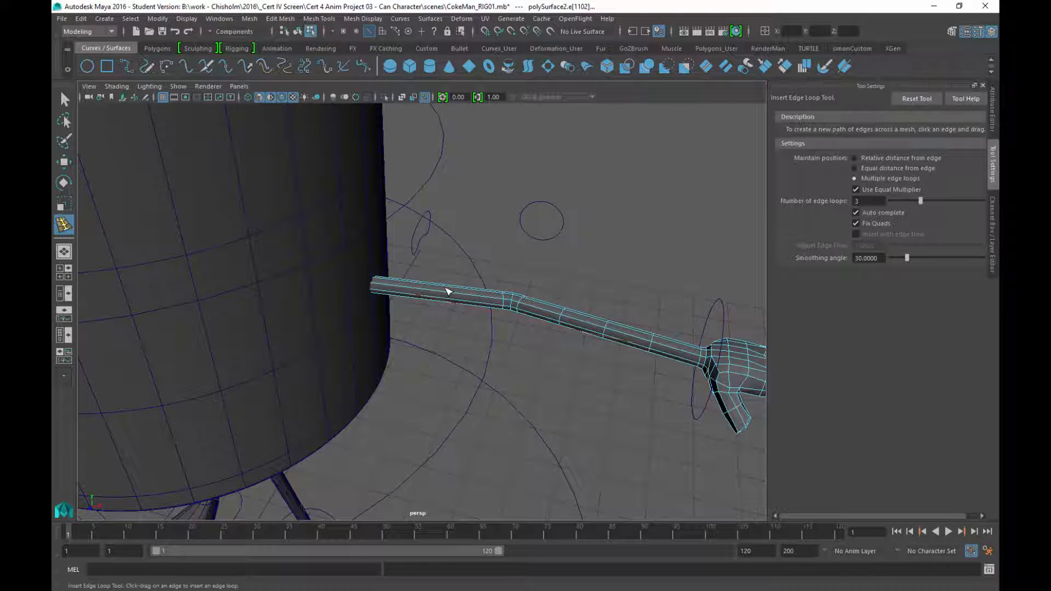
{"action": "left_click_drag", "start_coordinate": [448, 290], "coordinate": [449, 291]}
Insert three evenly spaced edge loops along the right upper arm between the shoulder and elbow
{"action": "middle_click_drag", "start_coordinate": [193, 308], "coordinate": [389, 320], "text": "alt"}
{"action": "left_click_drag", "start_coordinate": [389, 319], "coordinate": [518, 305], "text": "alt"}
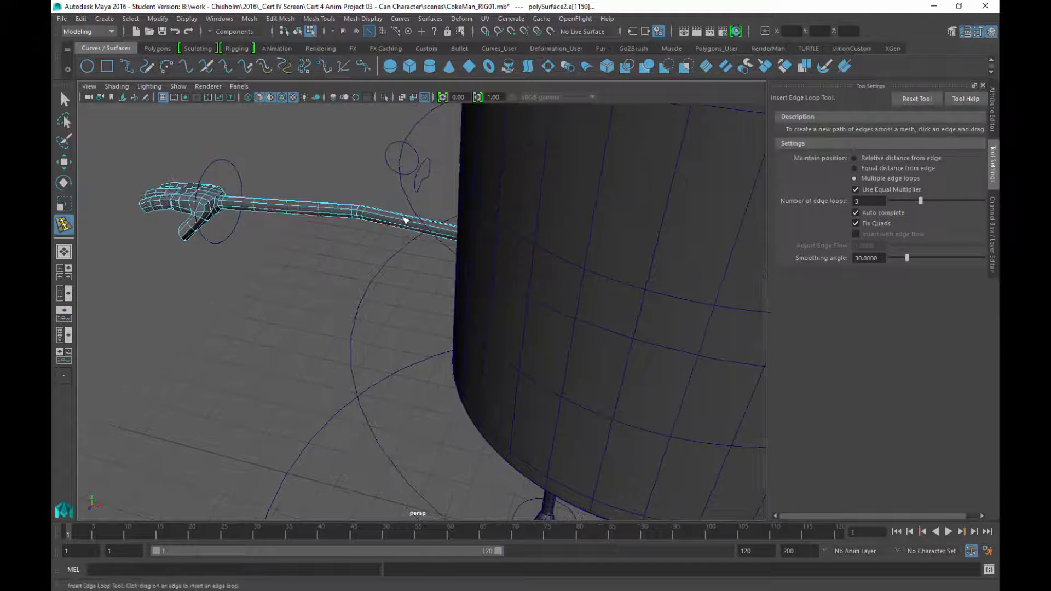
Insert three evenly spaced edge loops along each thigh of the legs mesh, between the hip and knee
{"action": "middle_click_drag", "start_coordinate": [521, 389], "coordinate": [606, 313], "text": "alt"}
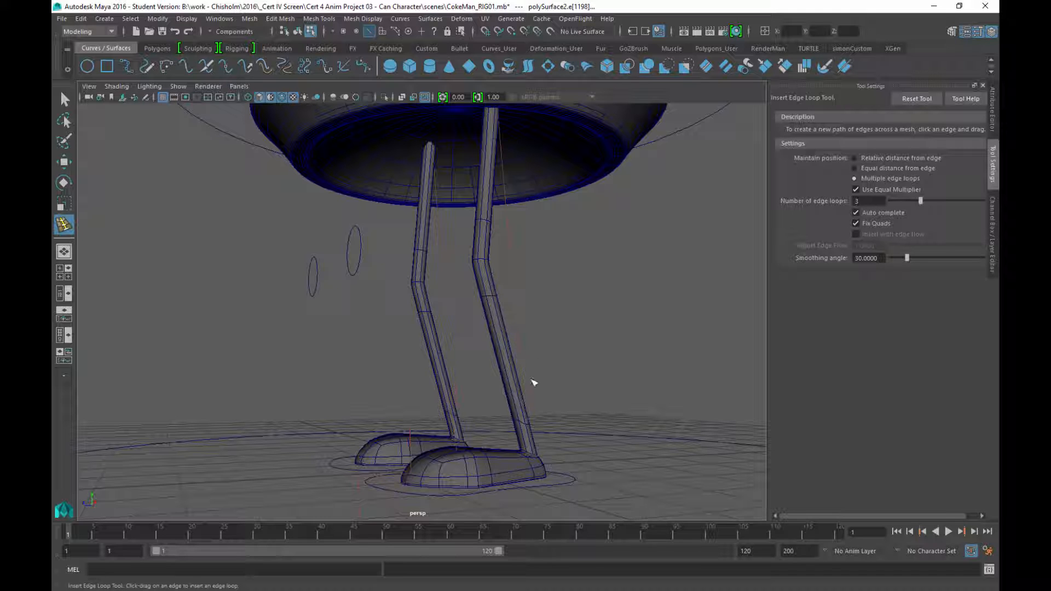
{"action": "left_click_drag", "start_coordinate": [544, 371], "coordinate": [482, 372], "text": "alt"}
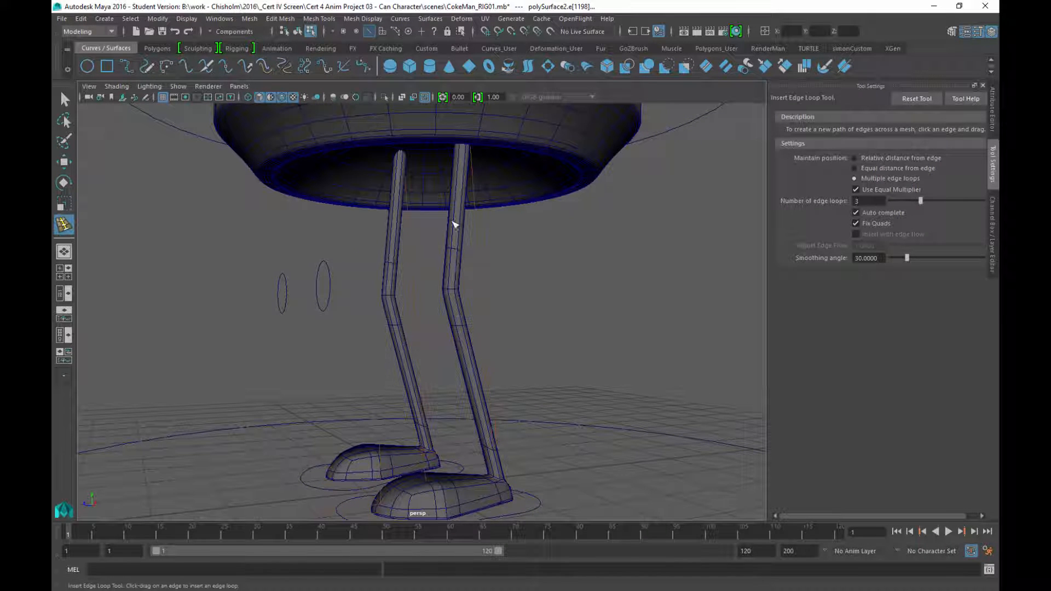
{"action": "left_click_drag", "start_coordinate": [454, 224], "coordinate": [464, 267]}
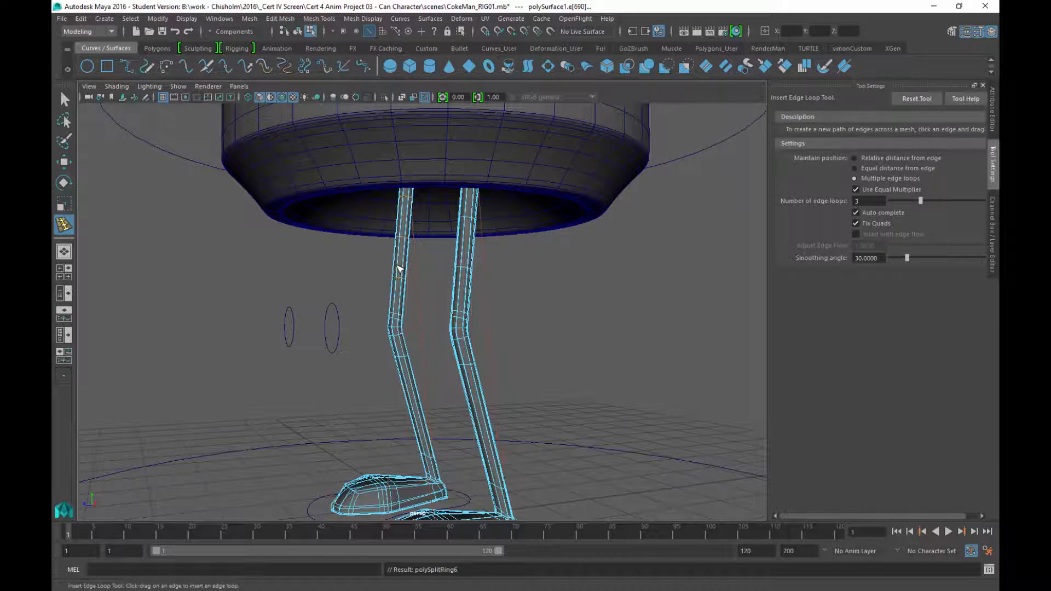
Insert three evenly spaced edge loops along both lower legs between the knee and ankle
{"action": "left_click_drag", "start_coordinate": [535, 389], "coordinate": [487, 282], "text": "alt"}
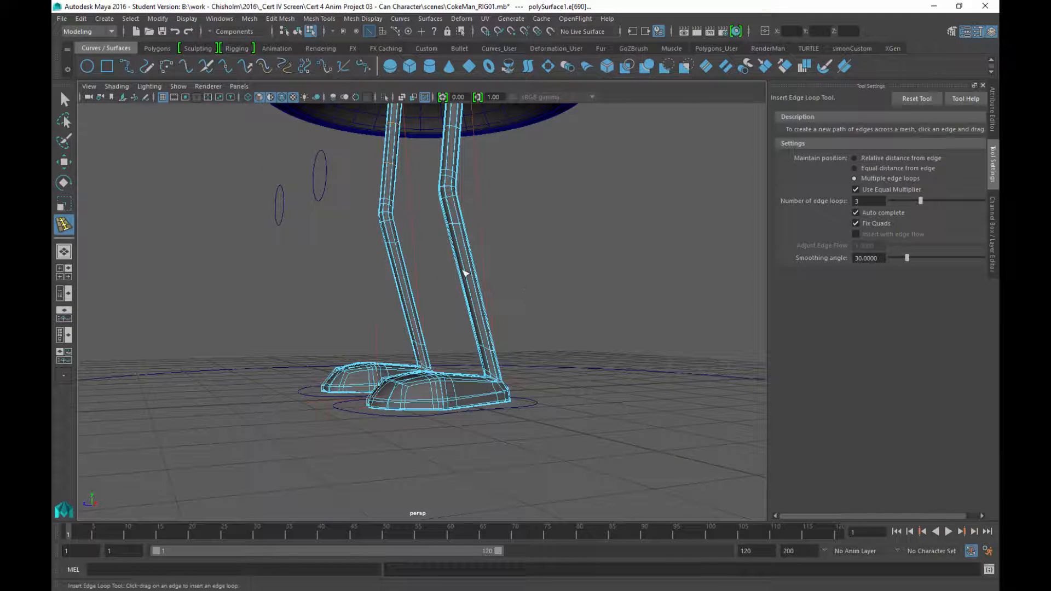
{"action": "left_click", "coordinate": [465, 269]}
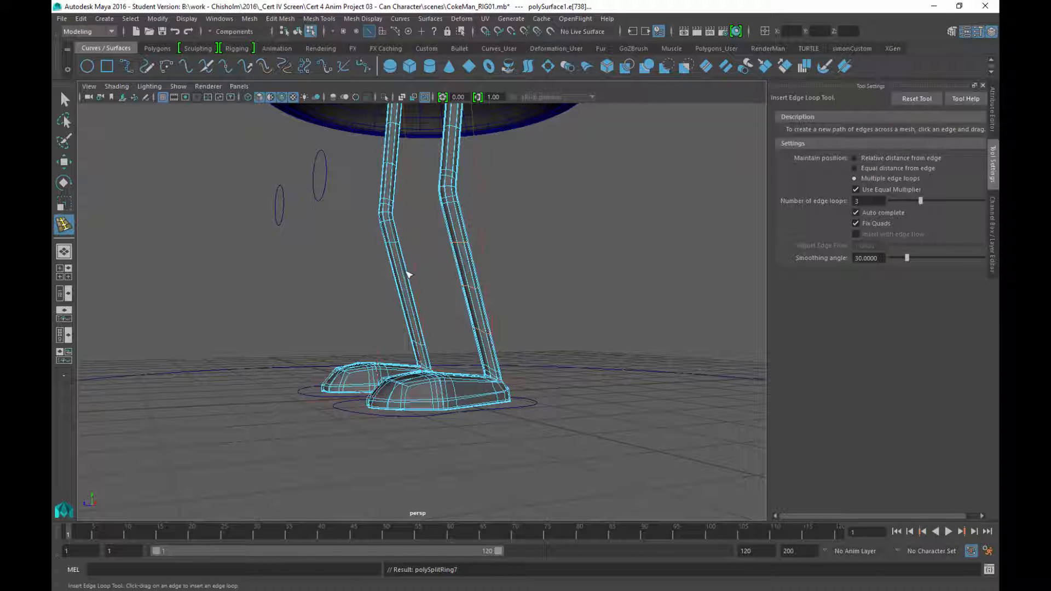
{"action": "left_click", "coordinate": [399, 272]}
Leave the Insert Edge Loop tool for the Select tool and return from component to object selection mode
{"action": "right_click_drag", "start_coordinate": [586, 318], "coordinate": [533, 252], "text": "alt"}
{"action": "middle_click_drag", "start_coordinate": [534, 253], "coordinate": [507, 334], "text": "alt"}
{"action": "left_click_drag", "start_coordinate": [509, 336], "coordinate": [577, 359], "text": "alt"}
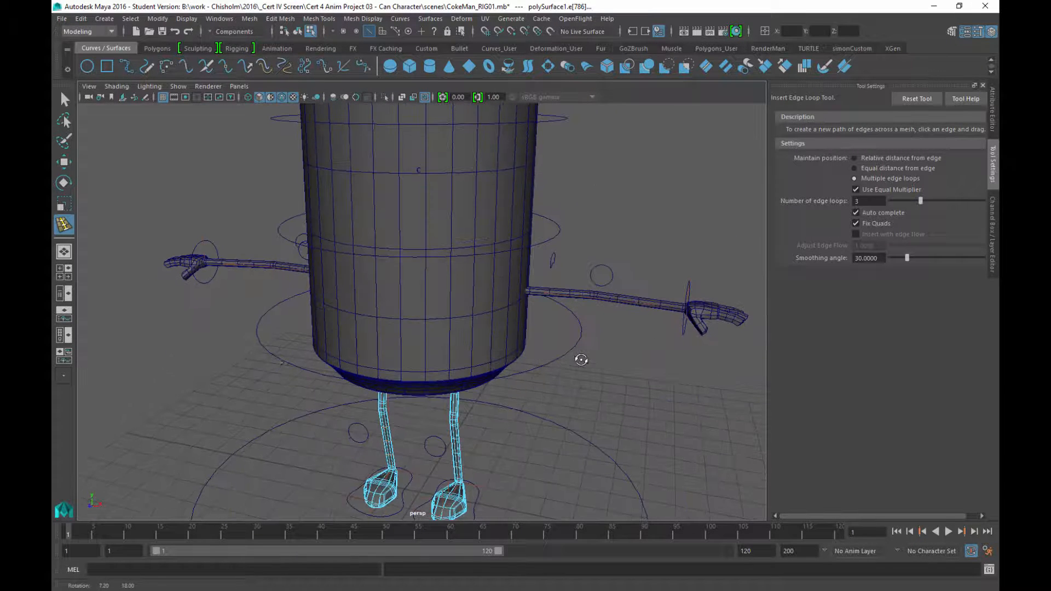
{"action": "left_click", "coordinate": [65, 101]}
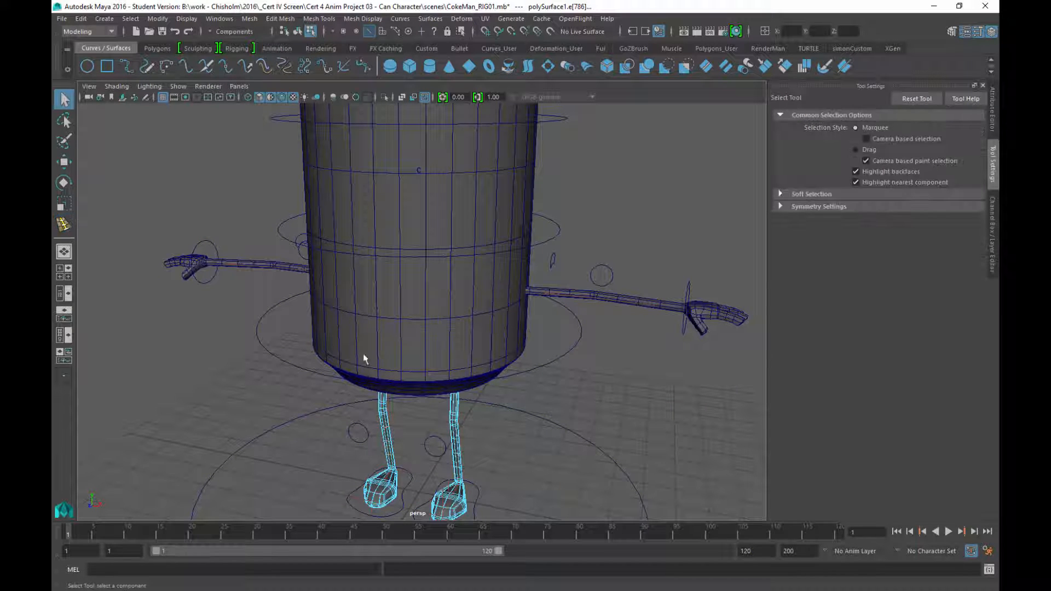
{"action": "left_click", "coordinate": [621, 427]}
{"action": "scroll", "coordinate": [622, 440], "scroll_direction": "up", "scroll_amount": 3}
{"action": "middle_click_drag", "start_coordinate": [621, 400], "coordinate": [569, 344], "text": "alt"}
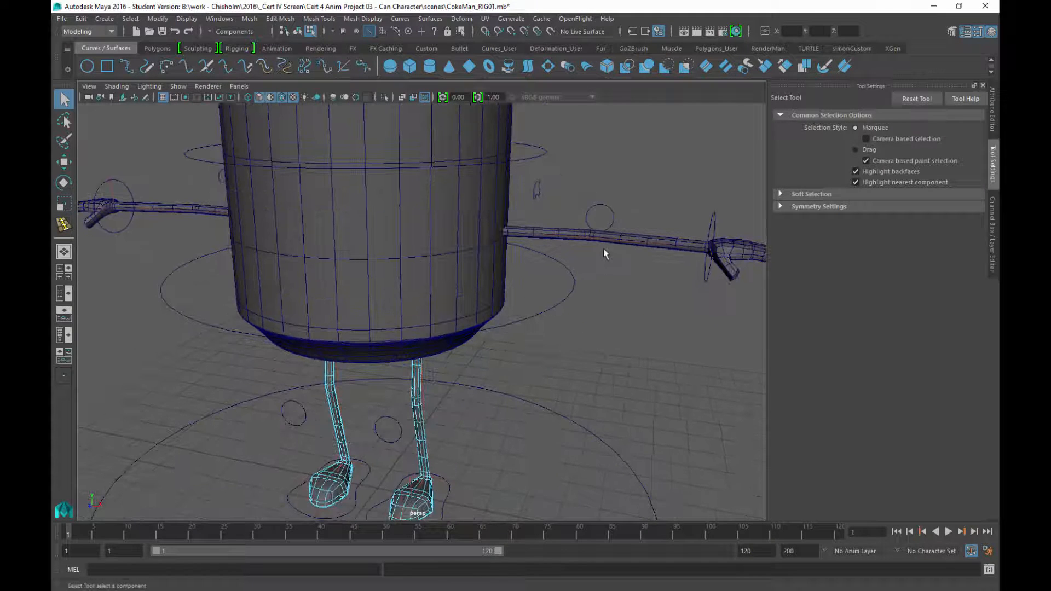
{"action": "right_click_drag", "start_coordinate": [609, 241], "coordinate": [638, 219]}
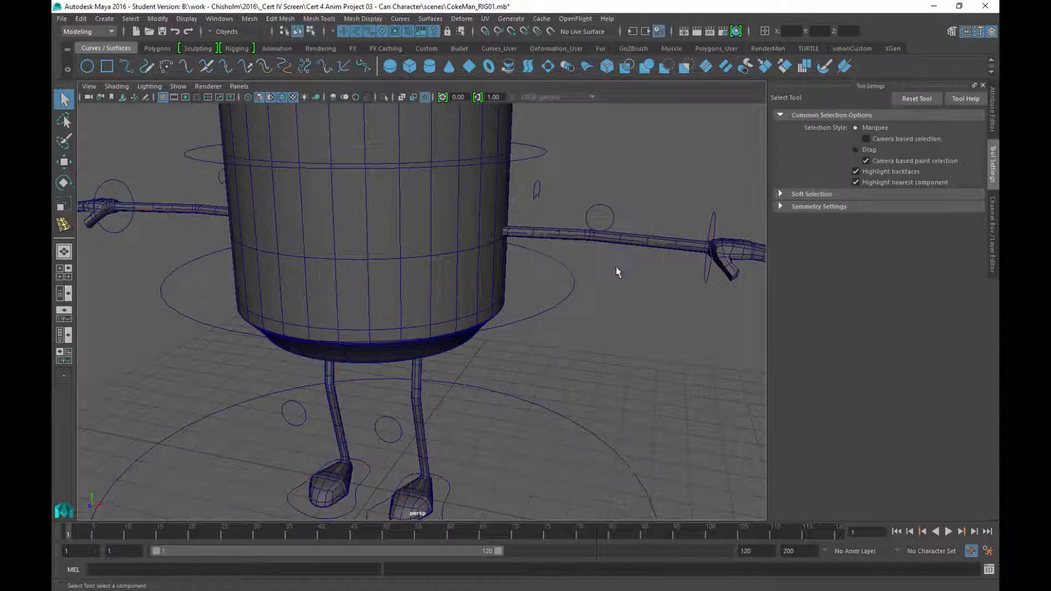
Look over the whole character, then select the can body and show its channels and history inputs in the Channel Box
{"action": "right_click_drag", "start_coordinate": [654, 407], "coordinate": [535, 307], "text": "alt"}
{"action": "left_click_drag", "start_coordinate": [535, 307], "coordinate": [500, 328], "text": "alt"}
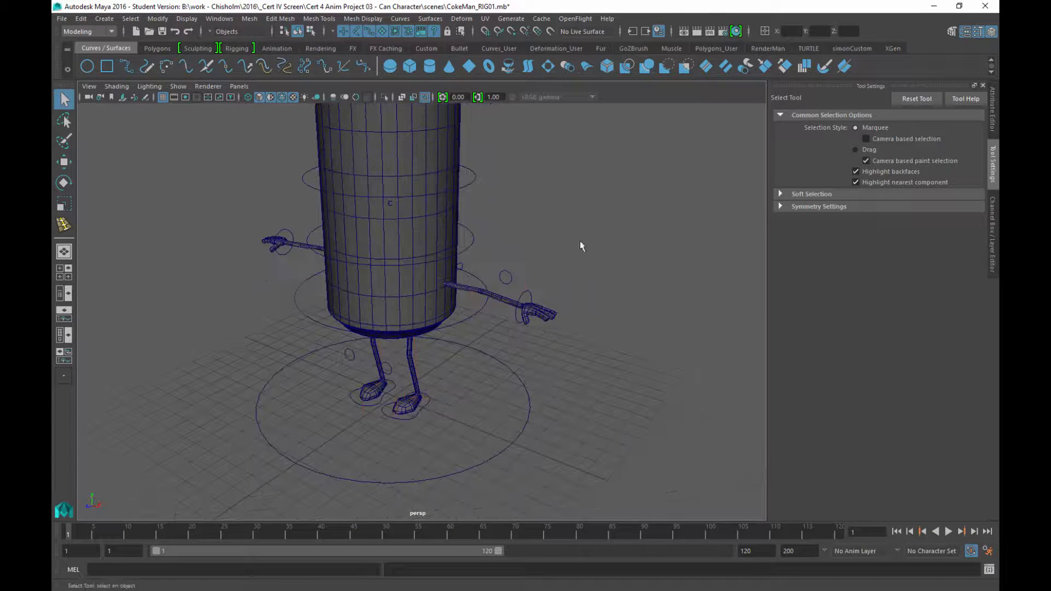
{"action": "middle_click_drag", "start_coordinate": [586, 185], "coordinate": [579, 306], "text": "alt"}
{"action": "mouse_move", "coordinate": [580, 305]}
{"action": "left_mouse_down", "text": "alt"}
{"action": "mouse_move", "coordinate": [555, 321]}
{"action": "mouse_move", "coordinate": [577, 323]}
{"action": "left_mouse_up", "text": "alt"}
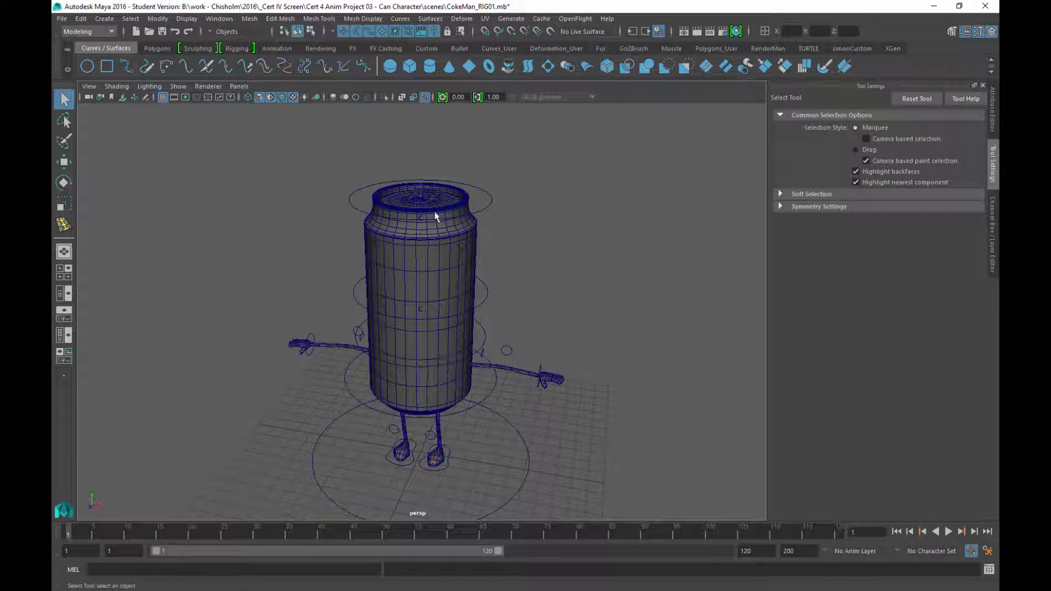
{"action": "left_click_drag", "start_coordinate": [612, 284], "coordinate": [619, 289], "text": "alt"}
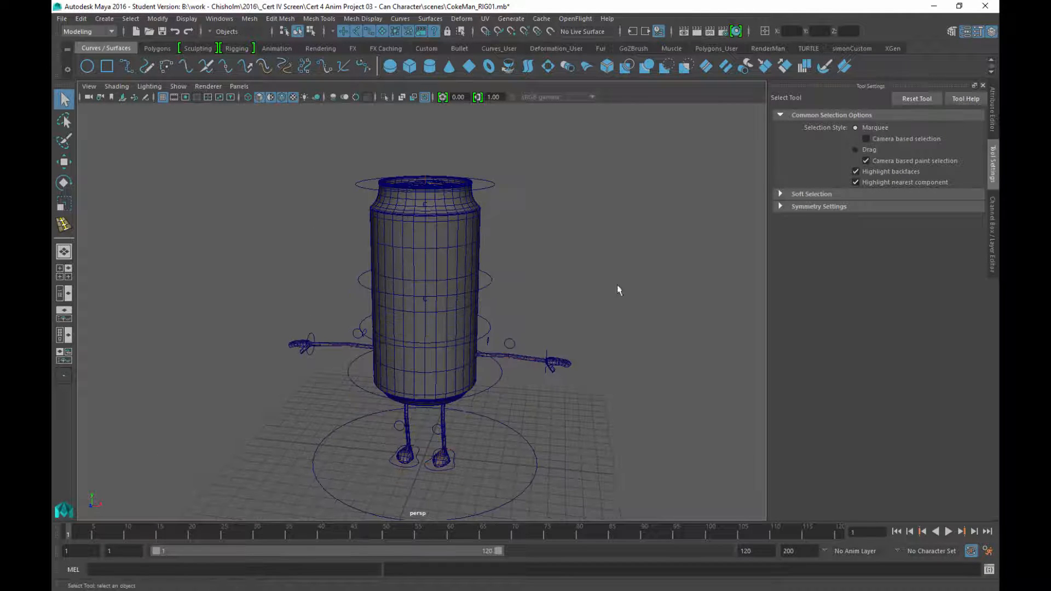
{"action": "left_click_drag", "start_coordinate": [551, 224], "coordinate": [549, 299], "text": "alt"}
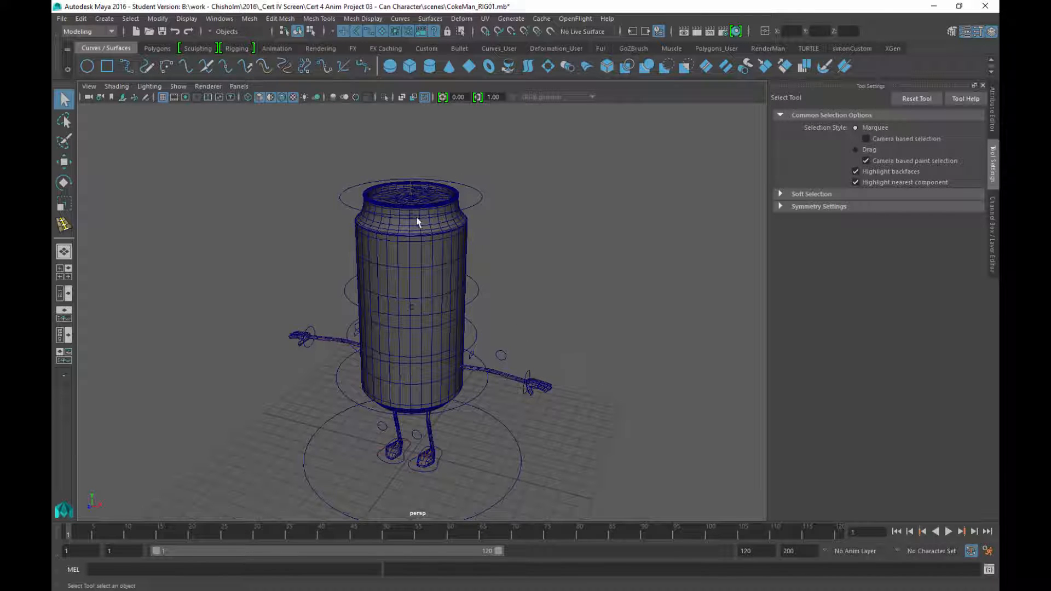
{"action": "left_click", "coordinate": [443, 244]}
{"action": "left_click", "coordinate": [992, 230]}
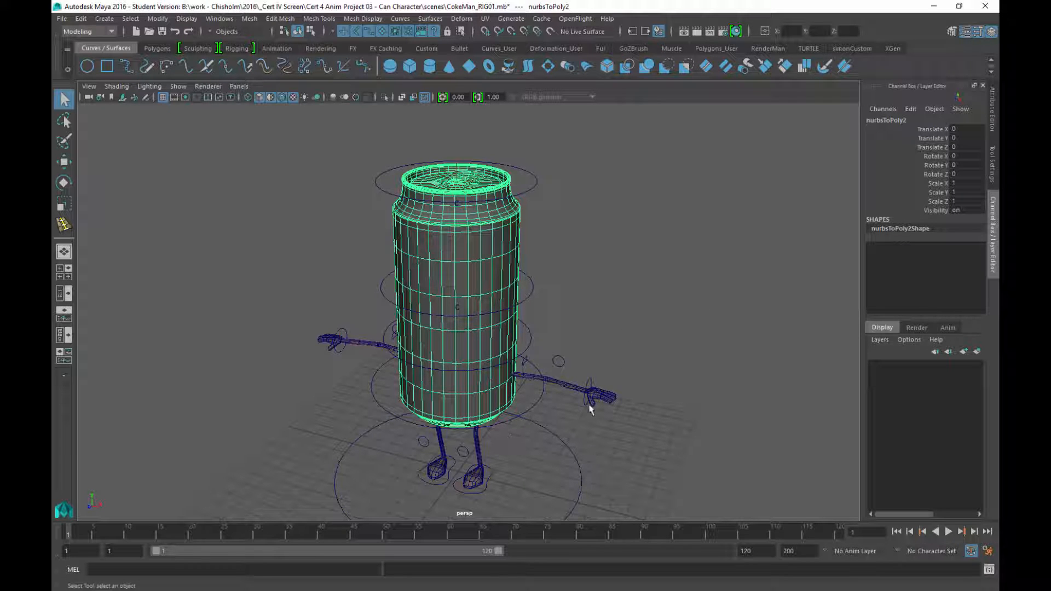
Delete the construction history of the arms mesh
{"action": "left_click", "coordinate": [599, 394]}
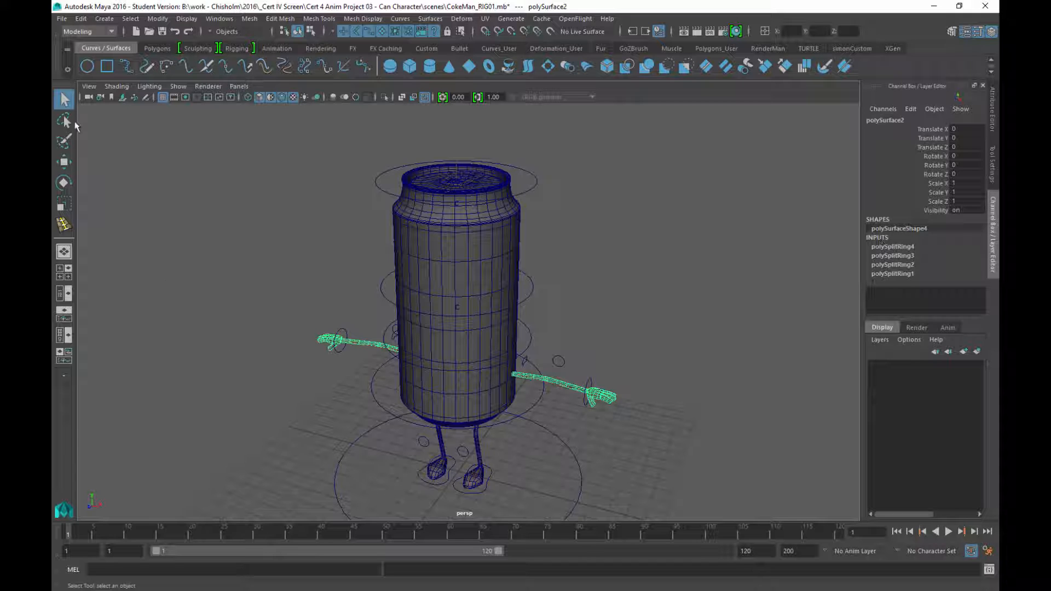
{"action": "left_click", "coordinate": [81, 20]}
{"action": "mouse_move", "coordinate": [228, 151]}
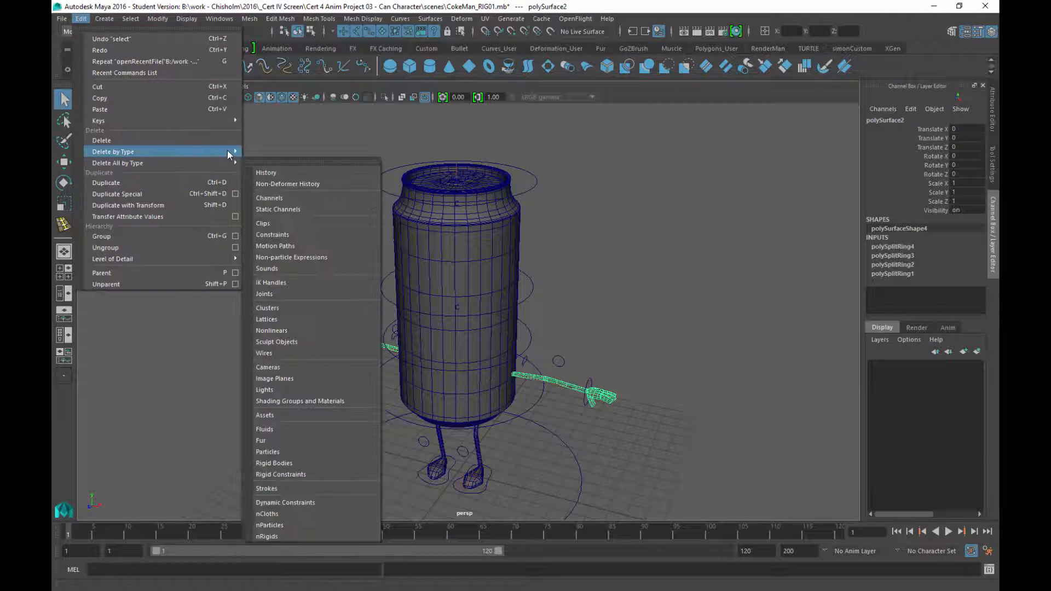
{"action": "left_click", "coordinate": [279, 160]}
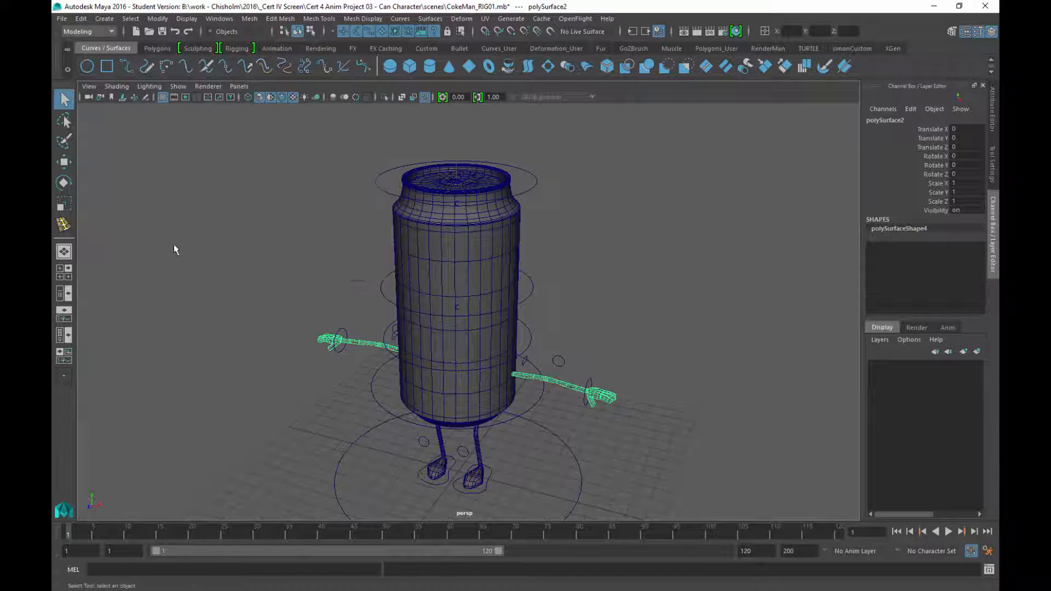
Delete the construction history of the legs mesh
{"action": "left_click", "coordinate": [440, 450]}
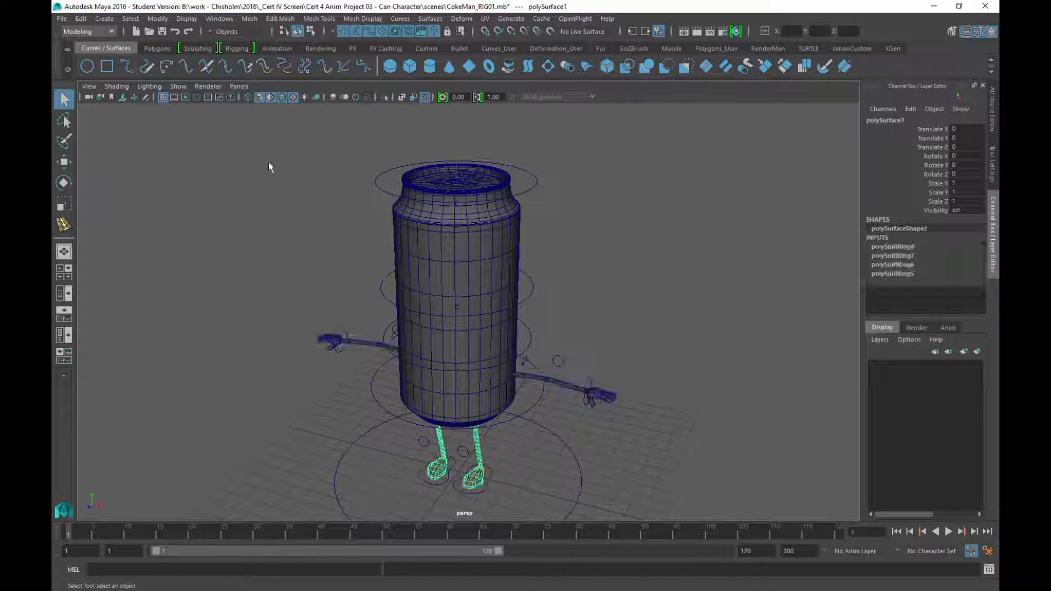
{"action": "left_click", "coordinate": [81, 19]}
{"action": "mouse_move", "coordinate": [198, 153]}
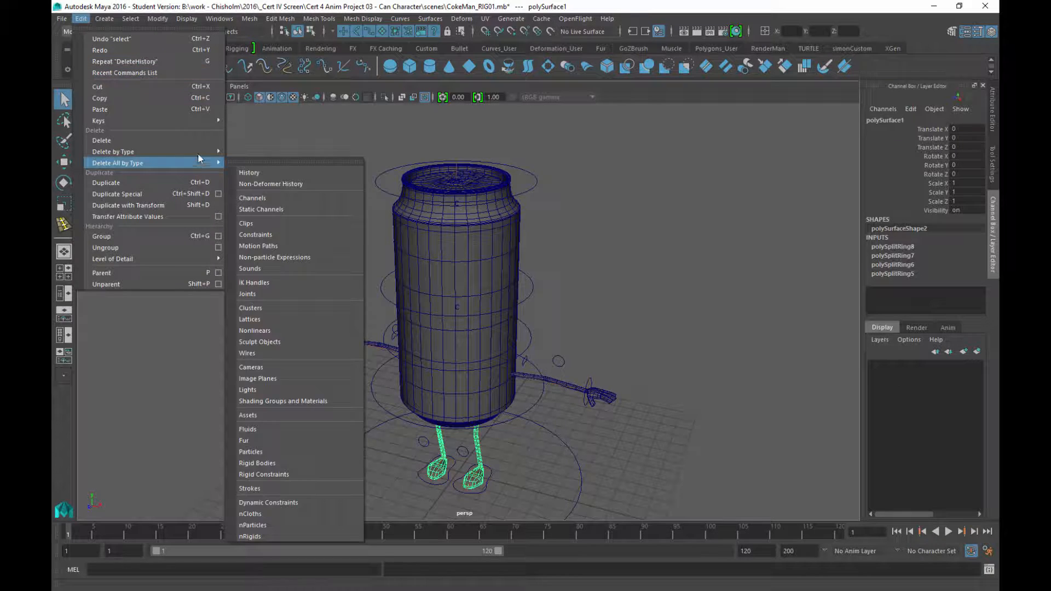
{"action": "left_click", "coordinate": [249, 161]}
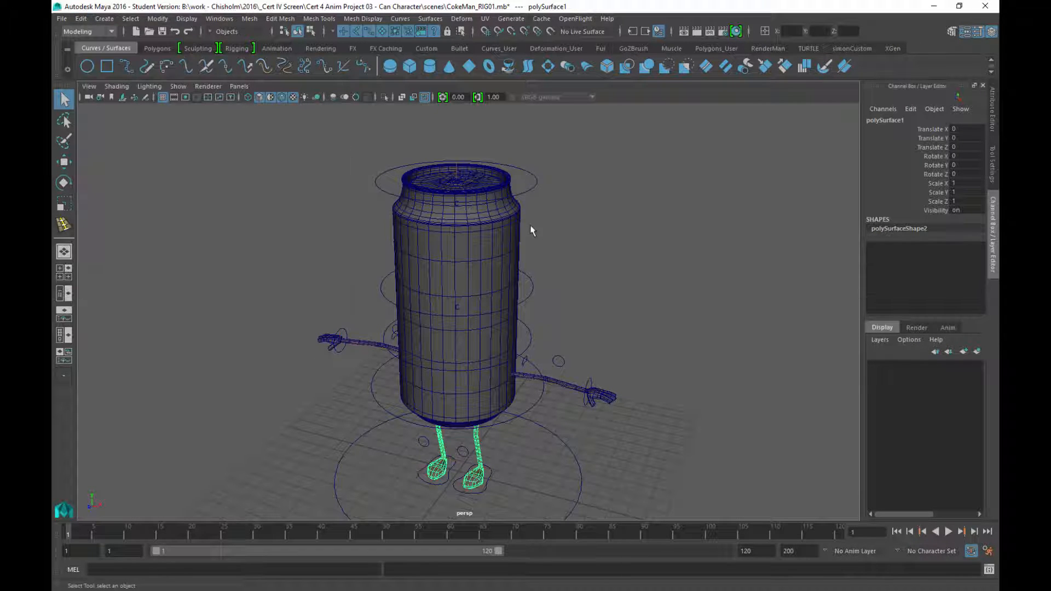
Delete the construction history of the can body mesh
{"action": "left_click", "coordinate": [508, 224]}
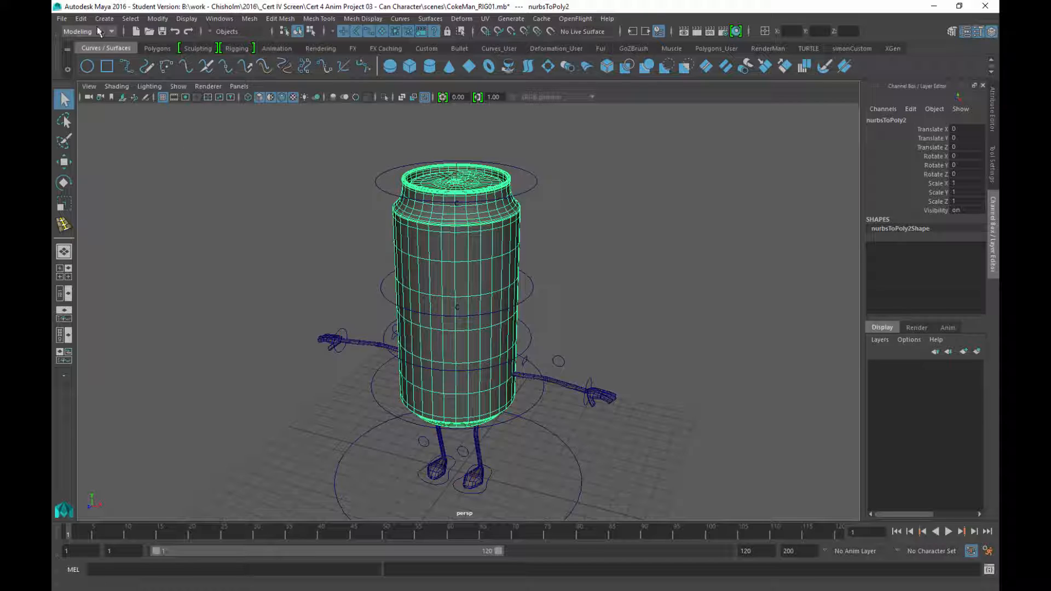
{"action": "left_click", "coordinate": [62, 18]}
{"action": "mouse_move", "coordinate": [84, 22]}
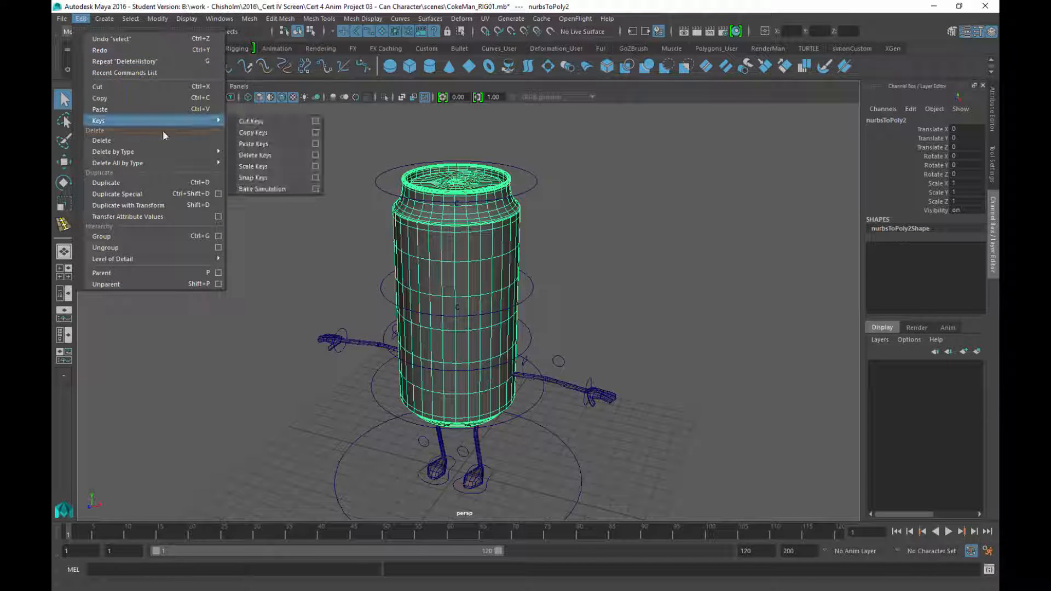
{"action": "mouse_move", "coordinate": [166, 151]}
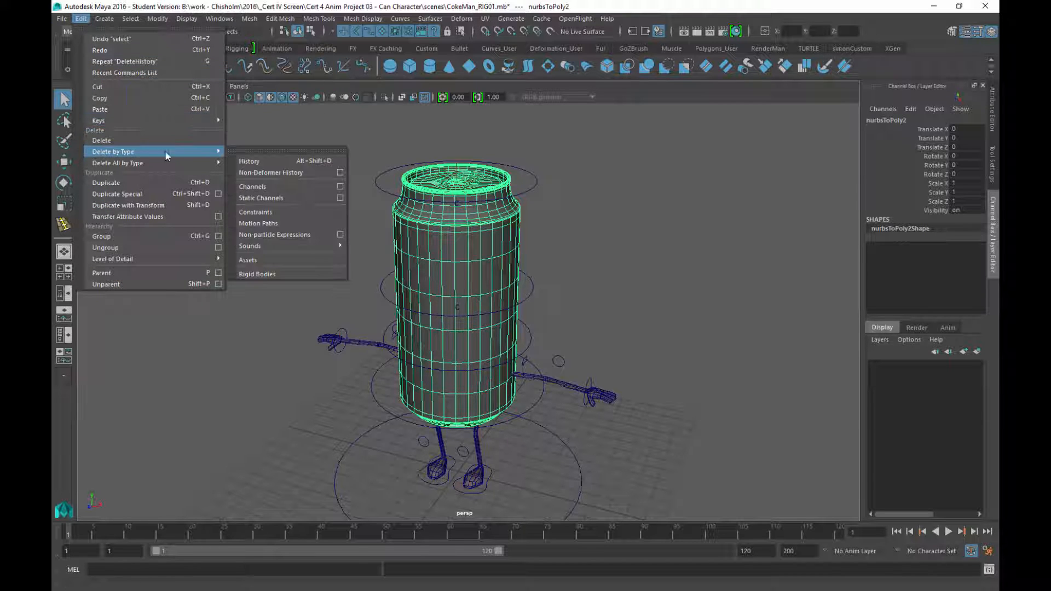
{"action": "left_click", "coordinate": [237, 157]}
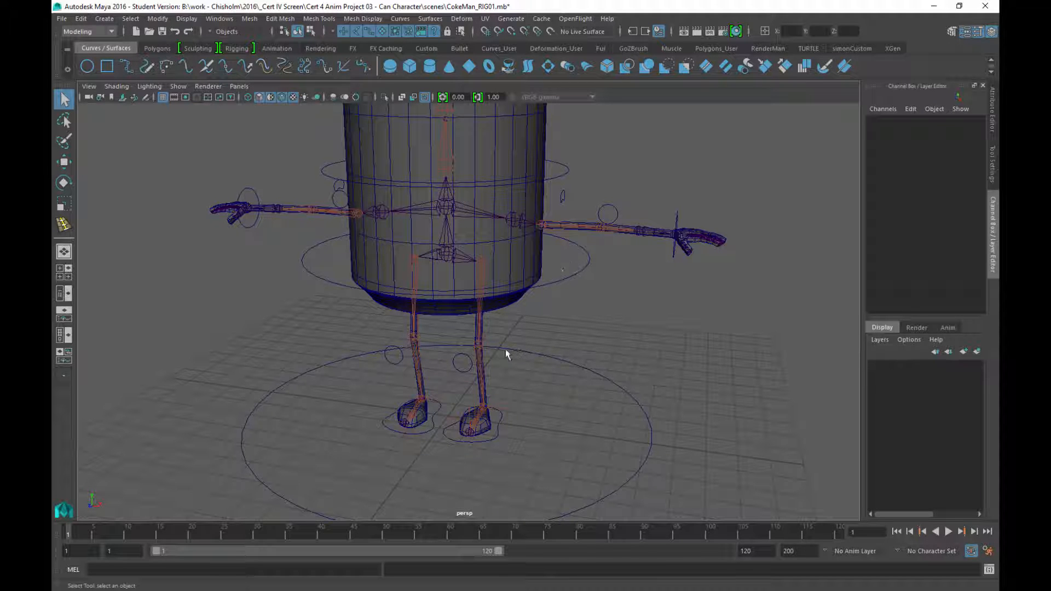
Select the arms mesh together with the body joint from which the spine and both arm chains branch
{"action": "middle_click_drag", "start_coordinate": [557, 299], "coordinate": [543, 347], "text": "alt"}
{"action": "right_click_drag", "start_coordinate": [543, 347], "coordinate": [589, 399], "text": "alt"}
{"action": "middle_click_drag", "start_coordinate": [581, 359], "coordinate": [593, 366], "text": "alt"}
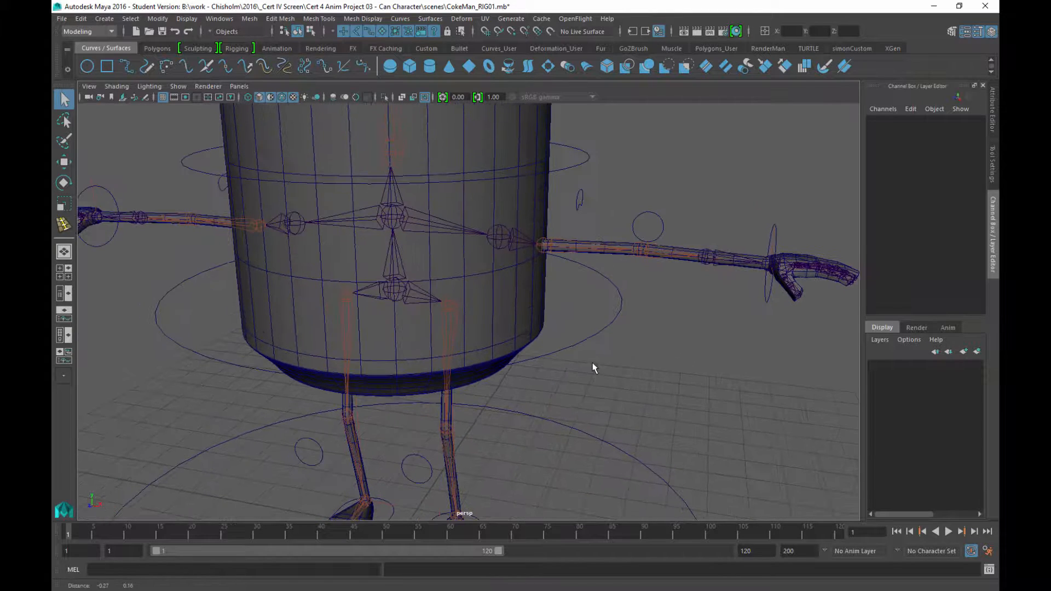
{"action": "right_click_drag", "start_coordinate": [630, 366], "coordinate": [612, 349], "text": "alt"}
{"action": "middle_click_drag", "start_coordinate": [659, 312], "coordinate": [661, 317], "text": "alt"}
{"action": "right_click_drag", "start_coordinate": [660, 318], "coordinate": [686, 304], "text": "alt"}
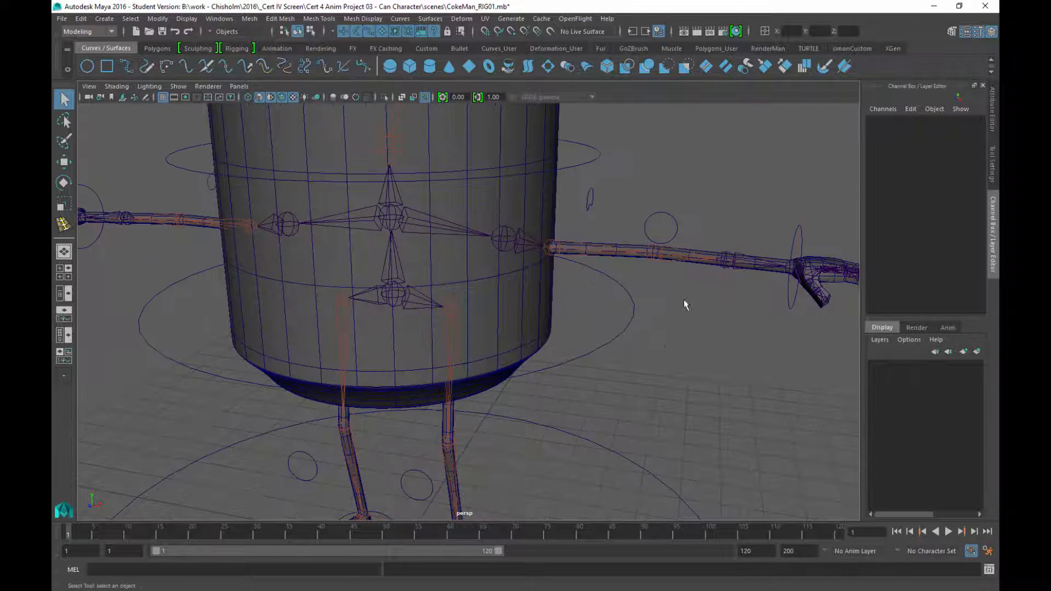
{"action": "left_click", "coordinate": [707, 267]}
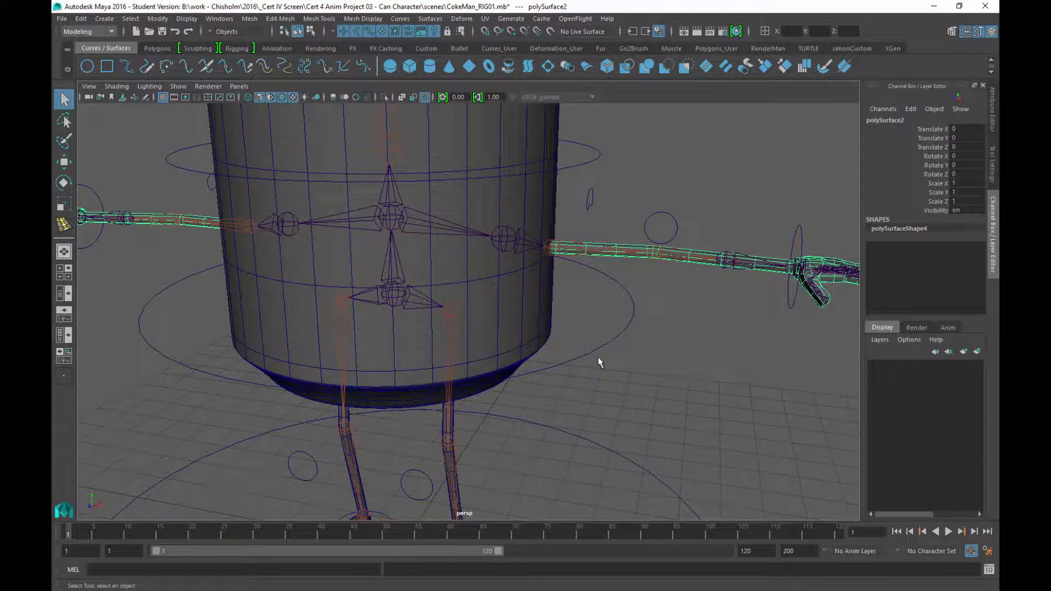
{"action": "right_click_drag", "start_coordinate": [598, 357], "coordinate": [561, 330], "text": "alt"}
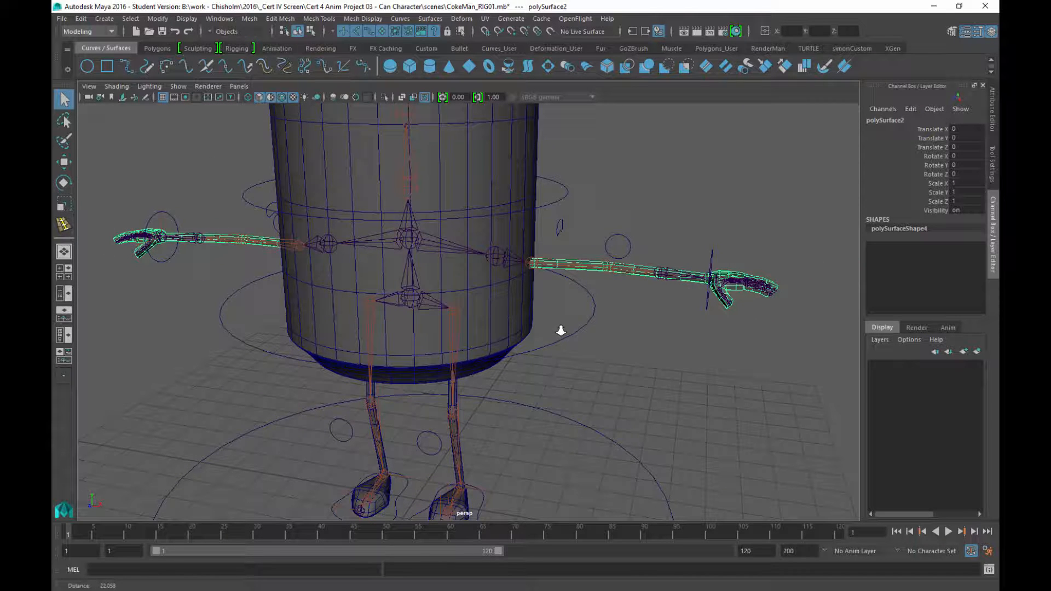
{"action": "left_click", "coordinate": [408, 243]}
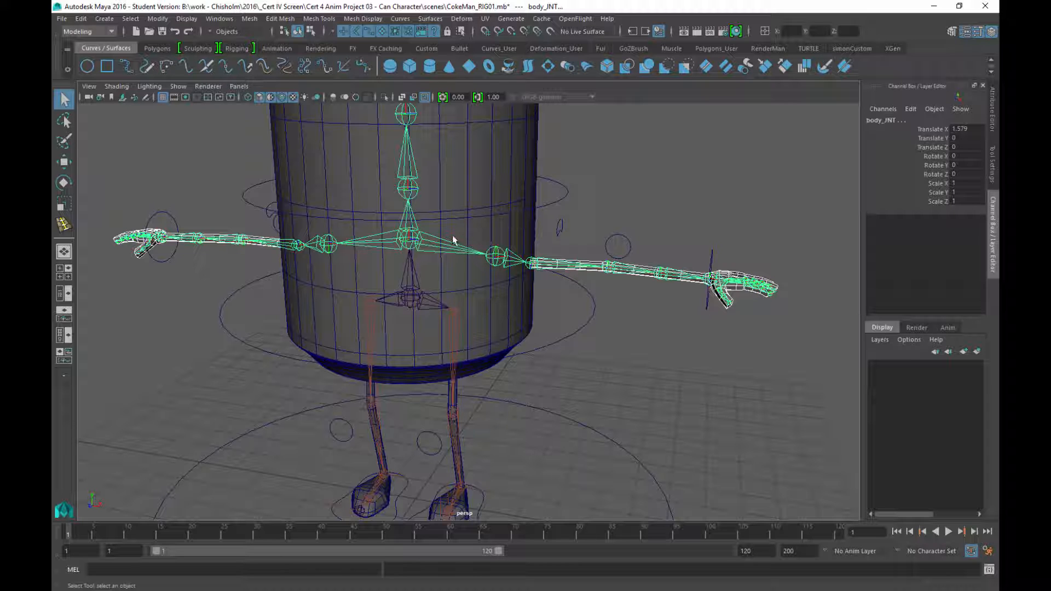
Switch to the Rigging menu set and open the Bind Skin options for the selected arms mesh and body joint
{"action": "middle_click_drag", "start_coordinate": [621, 168], "coordinate": [638, 253], "text": "alt"}
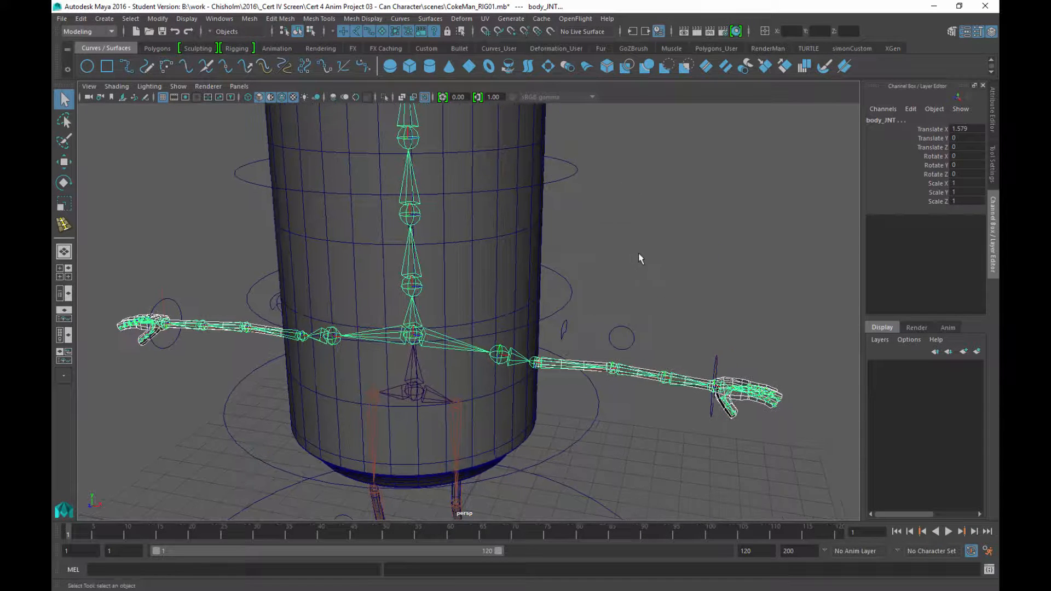
{"action": "right_click_drag", "start_coordinate": [638, 252], "coordinate": [593, 213], "text": "alt"}
{"action": "left_click_drag", "start_coordinate": [593, 213], "coordinate": [581, 204], "text": "alt"}
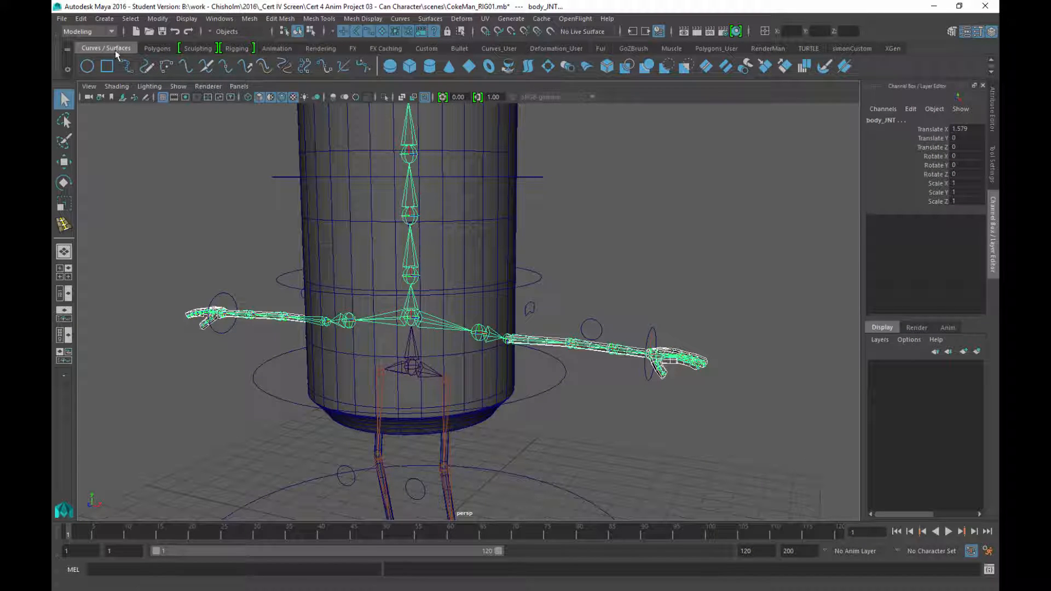
{"action": "left_click", "coordinate": [90, 31]}
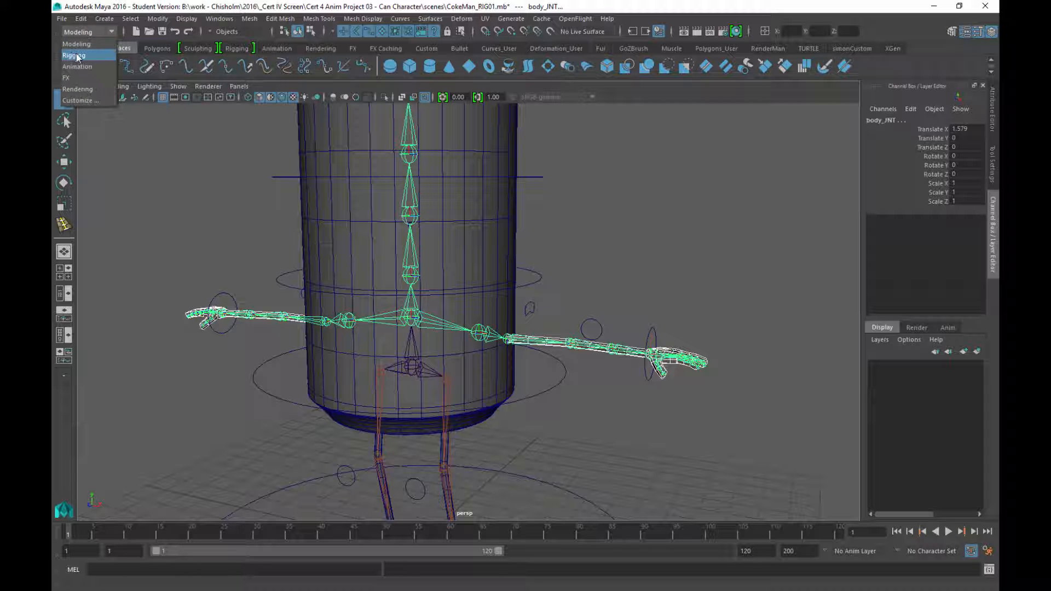
{"action": "left_click", "coordinate": [73, 55]}
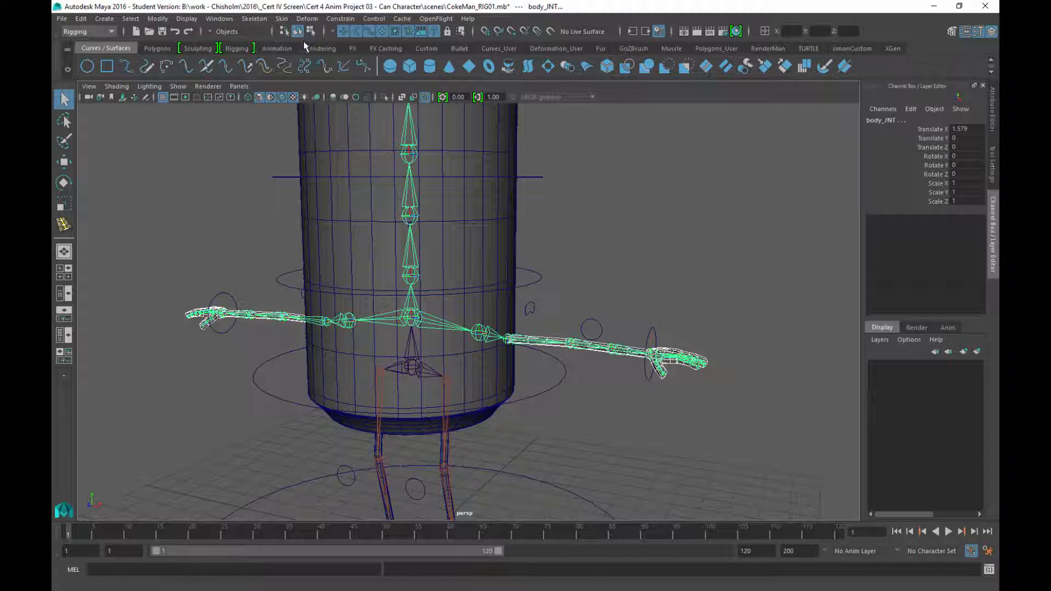
{"action": "left_click", "coordinate": [282, 20]}
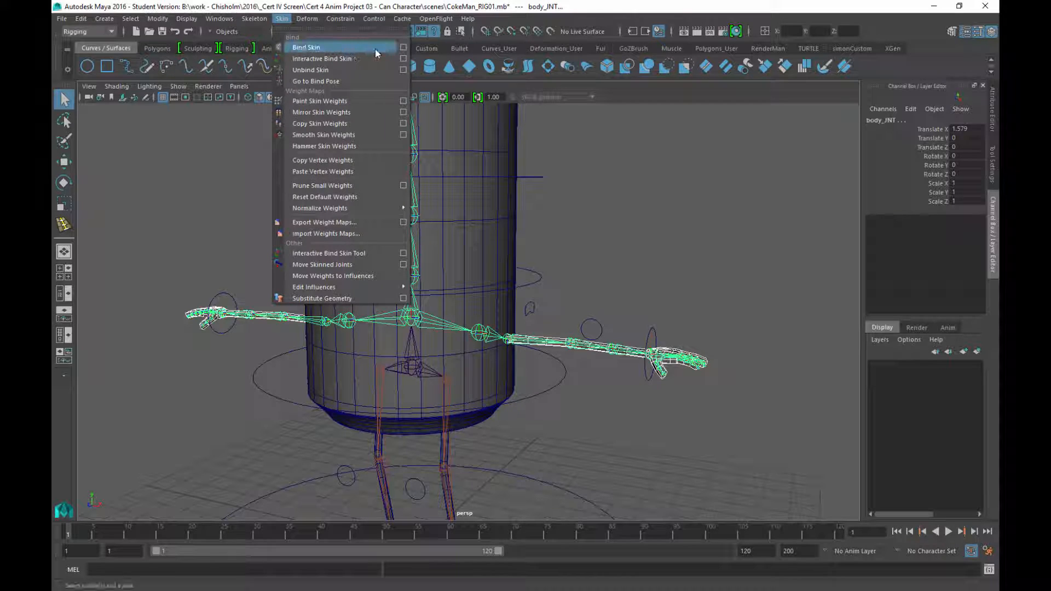
{"action": "left_click", "coordinate": [403, 48]}
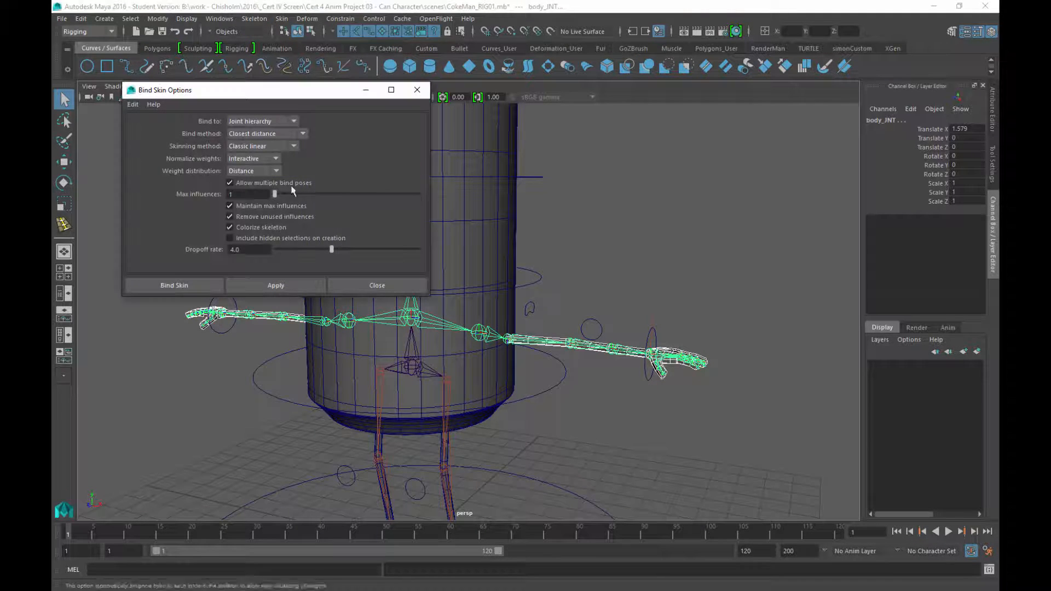
{"action": "left_click_drag", "start_coordinate": [301, 90], "coordinate": [663, 97]}
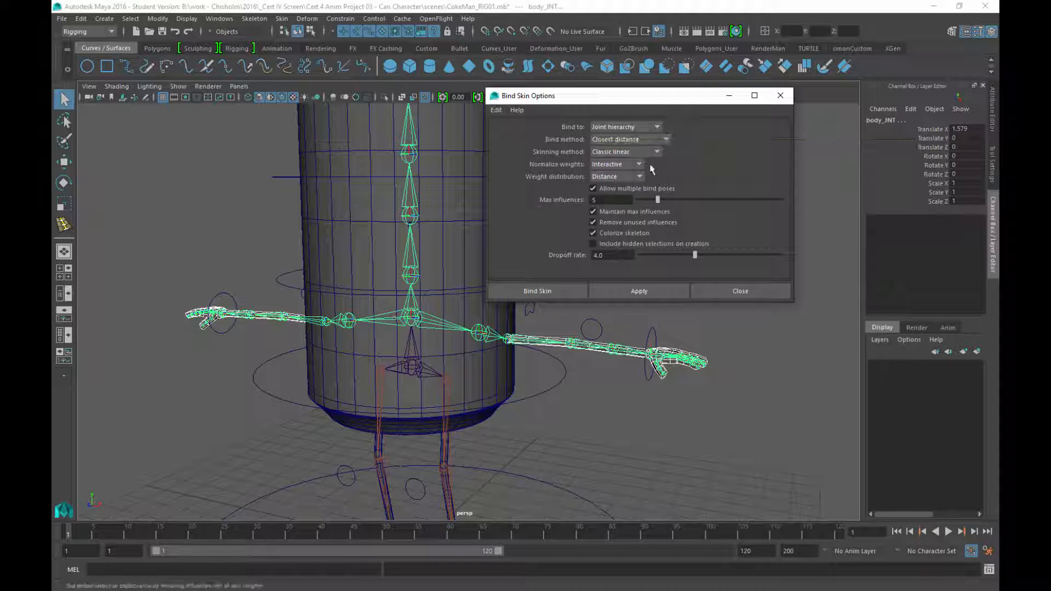
{"action": "left_click", "coordinate": [638, 127]}
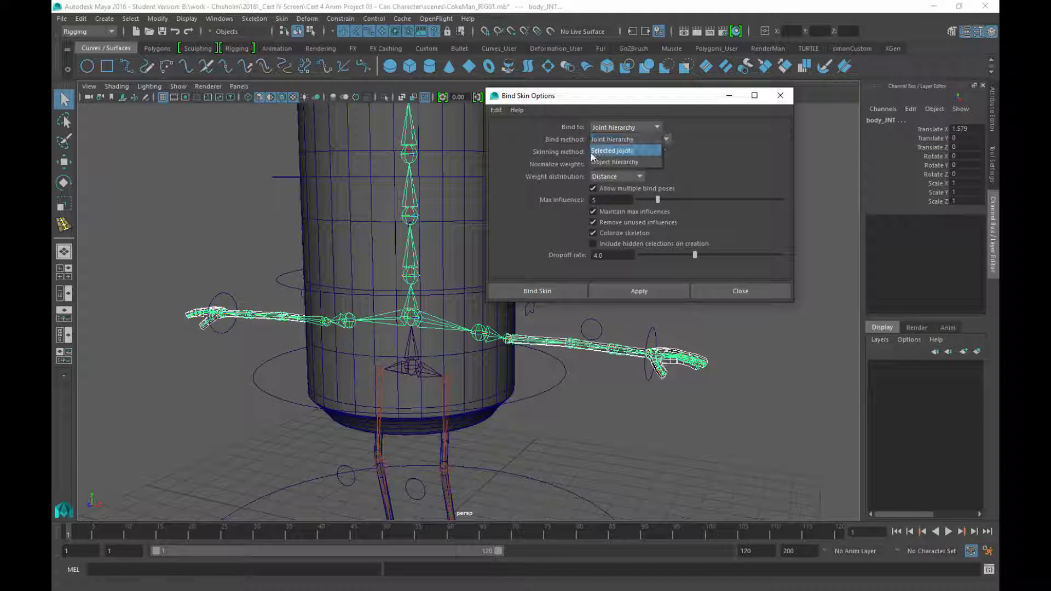
{"action": "left_click", "coordinate": [691, 102]}
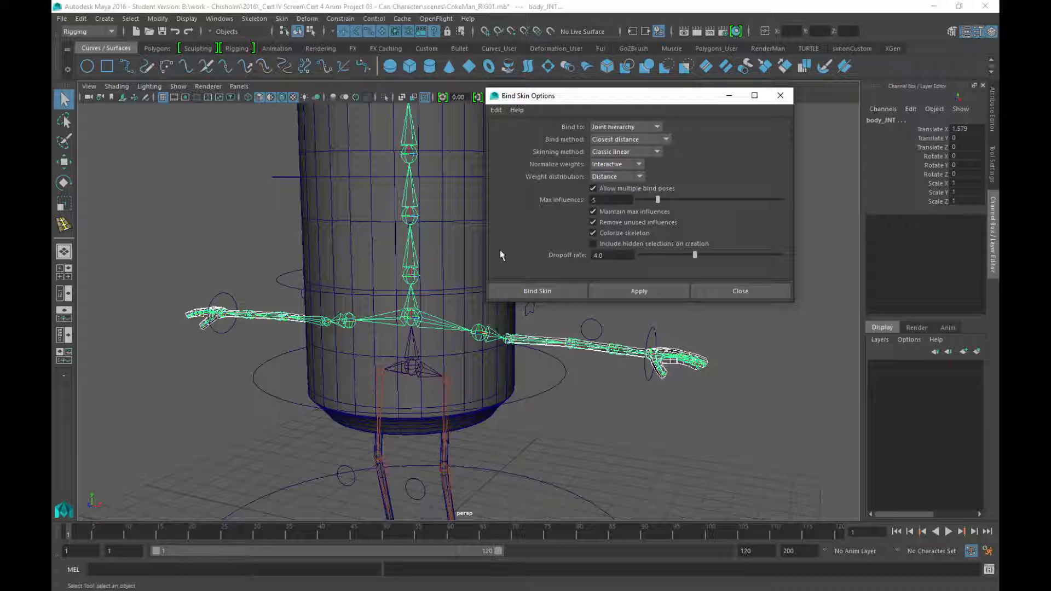
{"action": "left_click", "coordinate": [609, 127]}
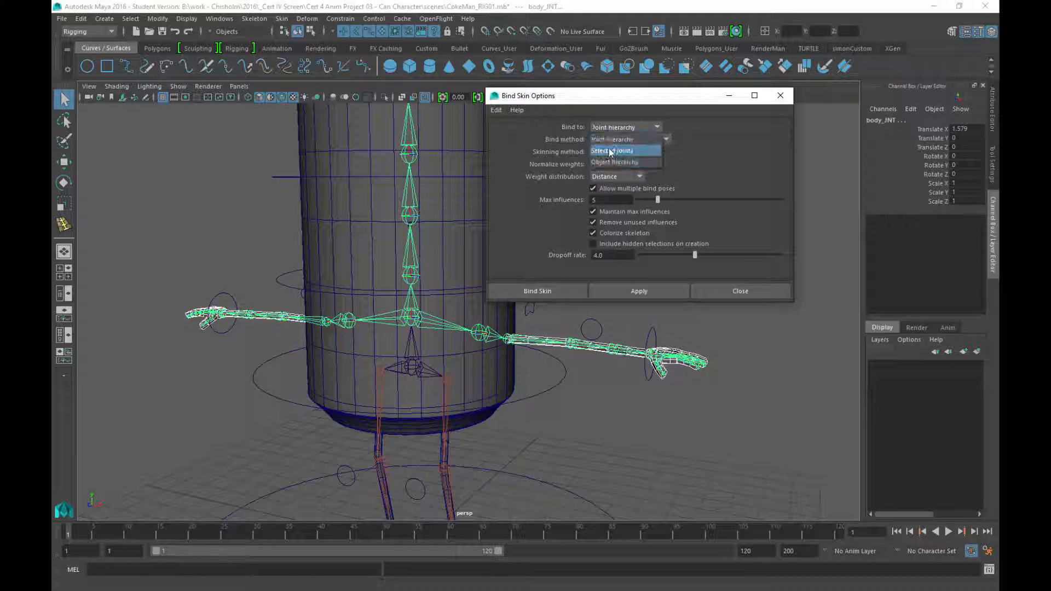
{"action": "left_click", "coordinate": [682, 104]}
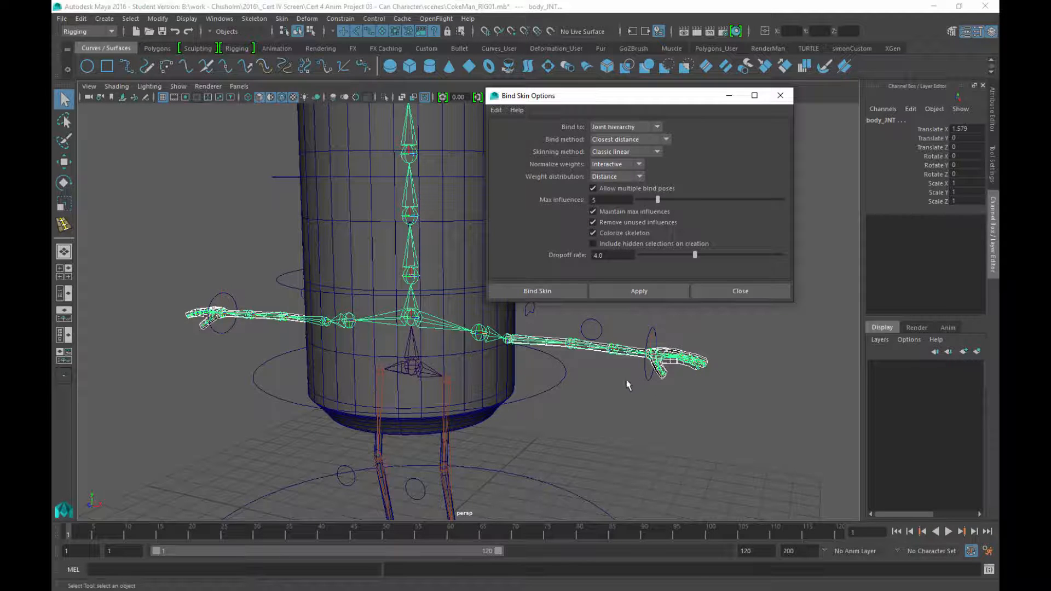
Set the maximum influences for the arms' skin binding to 3
{"action": "middle_click_drag", "start_coordinate": [619, 368], "coordinate": [525, 364], "text": "alt"}
{"action": "left_click_drag", "start_coordinate": [525, 364], "coordinate": [499, 413], "text": "alt"}
{"action": "middle_click_drag", "start_coordinate": [505, 409], "coordinate": [463, 313], "text": "alt"}
{"action": "right_click_drag", "start_coordinate": [436, 328], "coordinate": [650, 345], "text": "alt"}
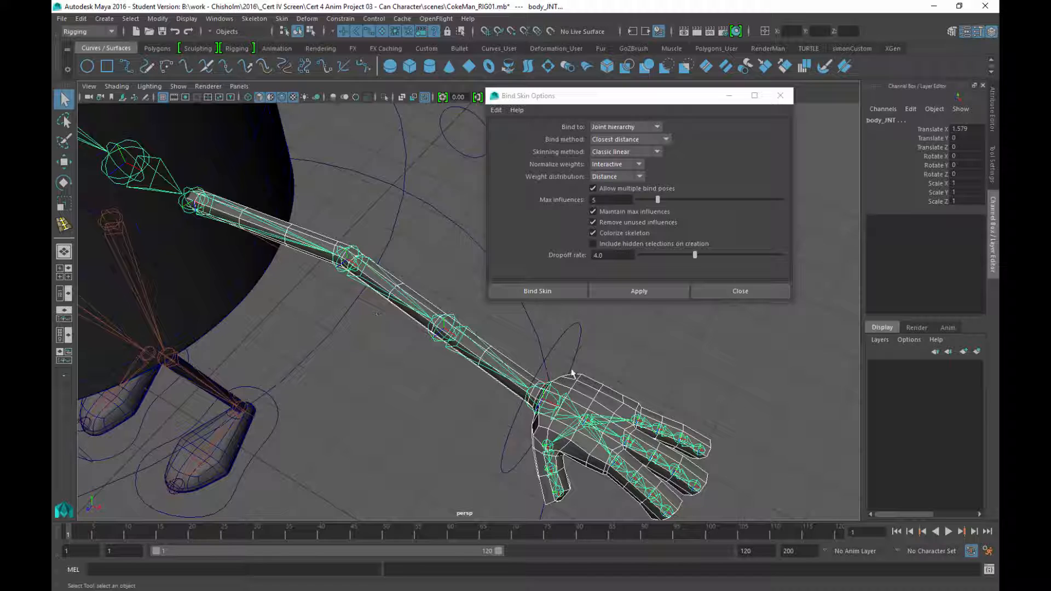
{"action": "left_click", "coordinate": [652, 203]}
{"action": "left_click_drag", "start_coordinate": [652, 202], "coordinate": [647, 203]}
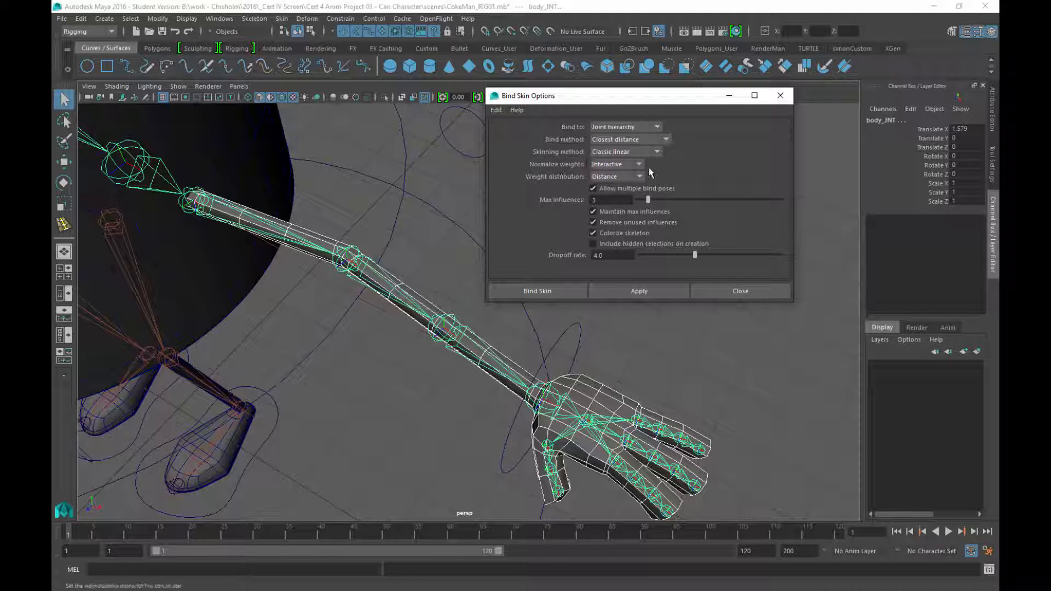
Set the skinning method to Dual quaternion and the weight distribution to Neighbors
{"action": "left_click", "coordinate": [612, 152]}
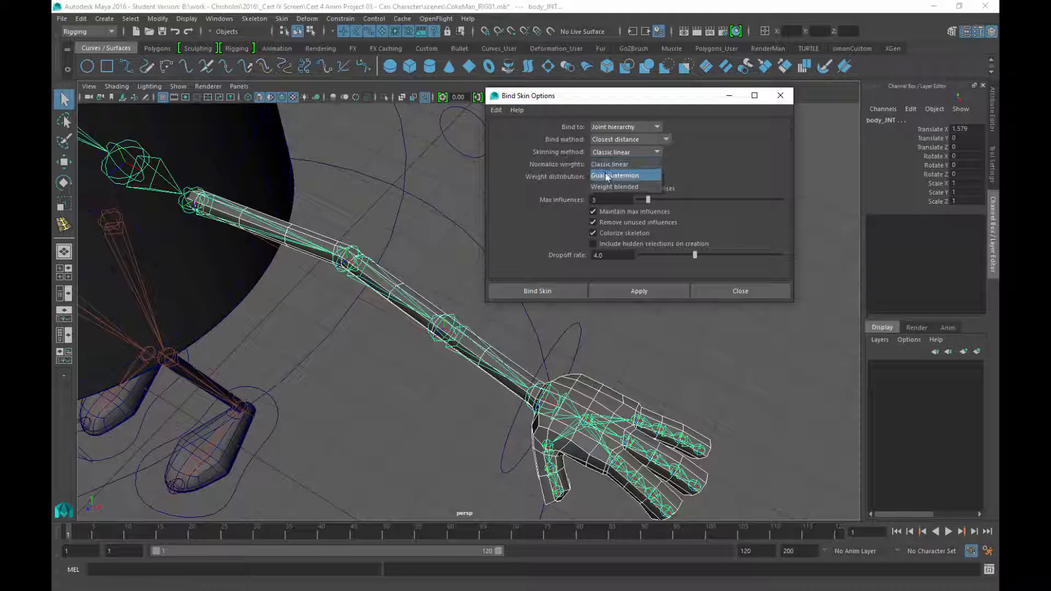
{"action": "left_click", "coordinate": [603, 176]}
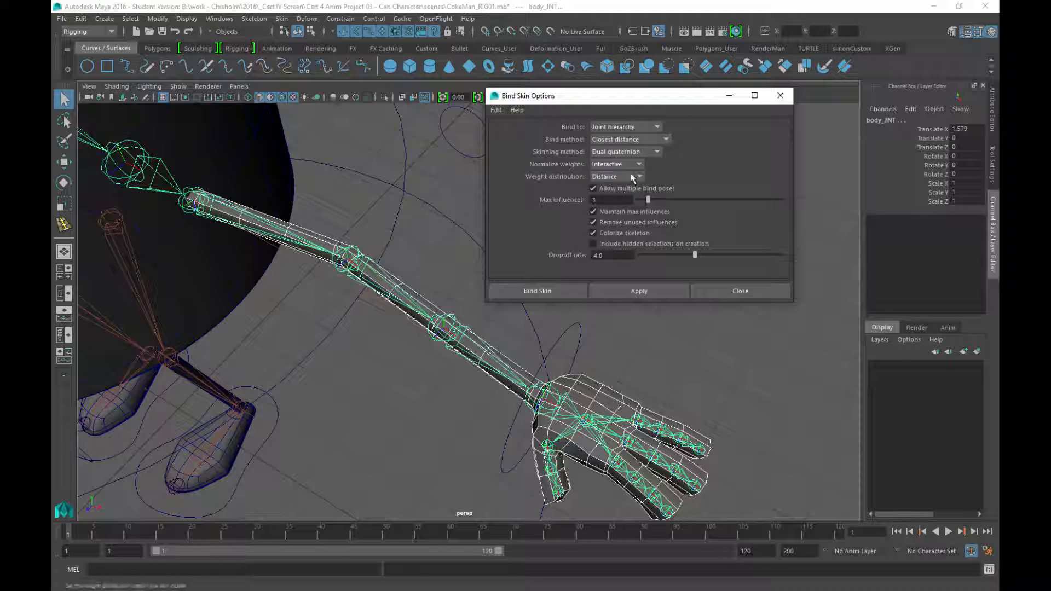
{"action": "left_click", "coordinate": [632, 177]}
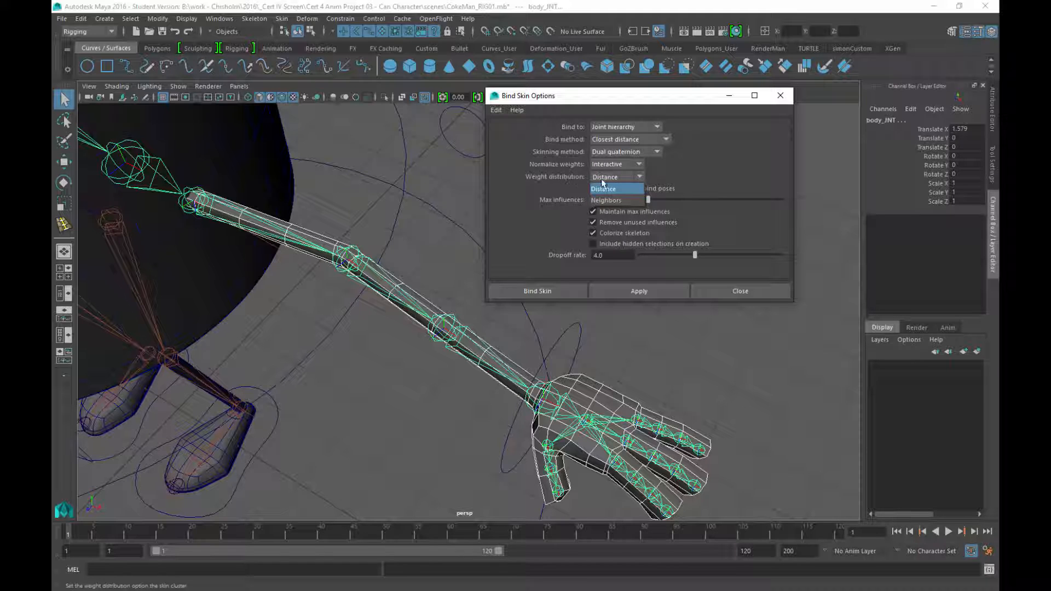
{"action": "left_click", "coordinate": [599, 201]}
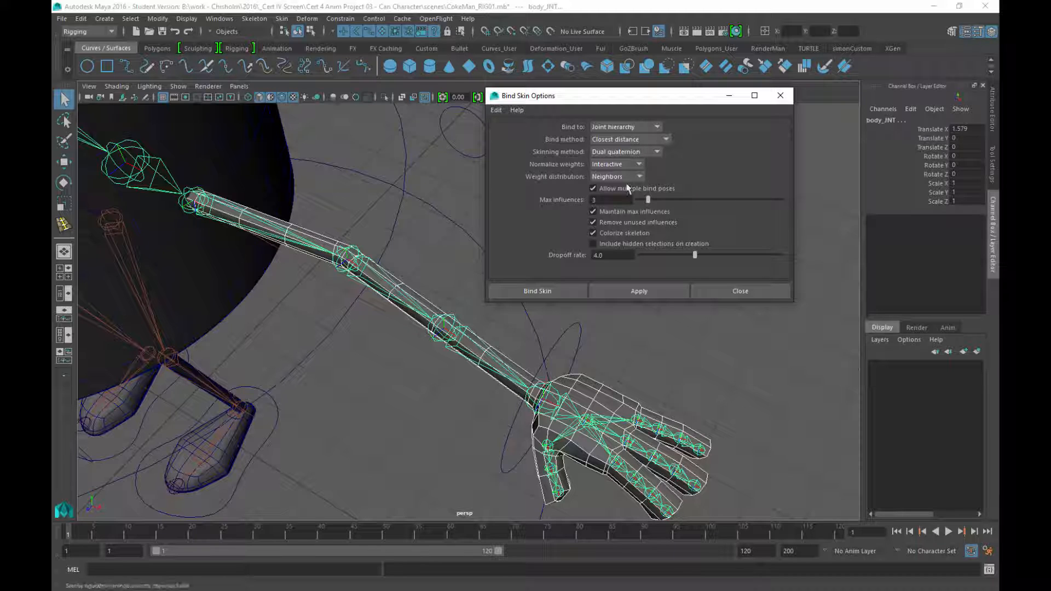
Set the bind method to Closest in hierarchy and bind the arms mesh to the skeleton
{"action": "left_click", "coordinate": [595, 141]}
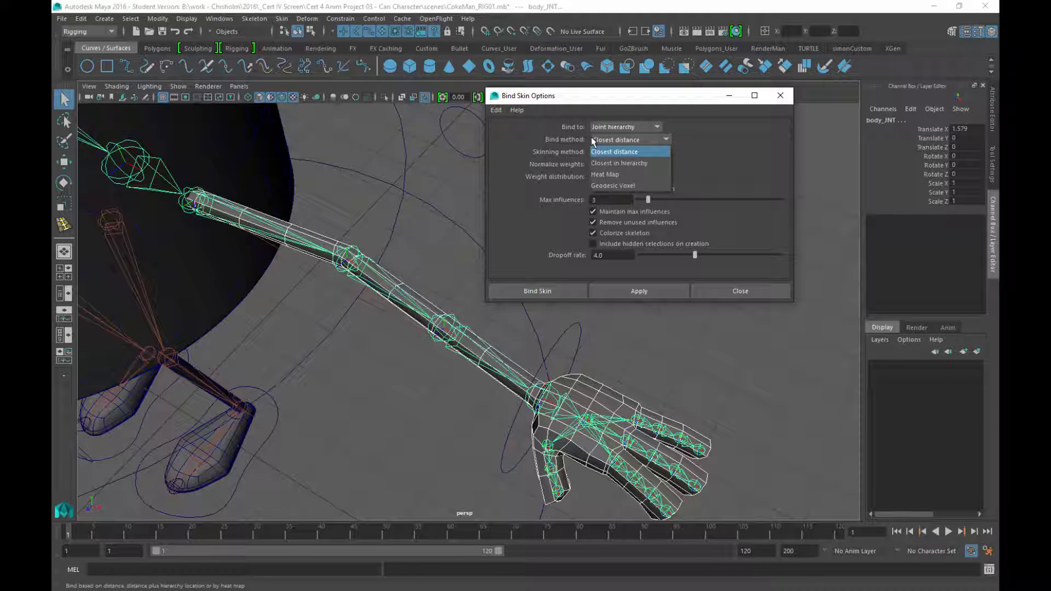
{"action": "left_click", "coordinate": [627, 165]}
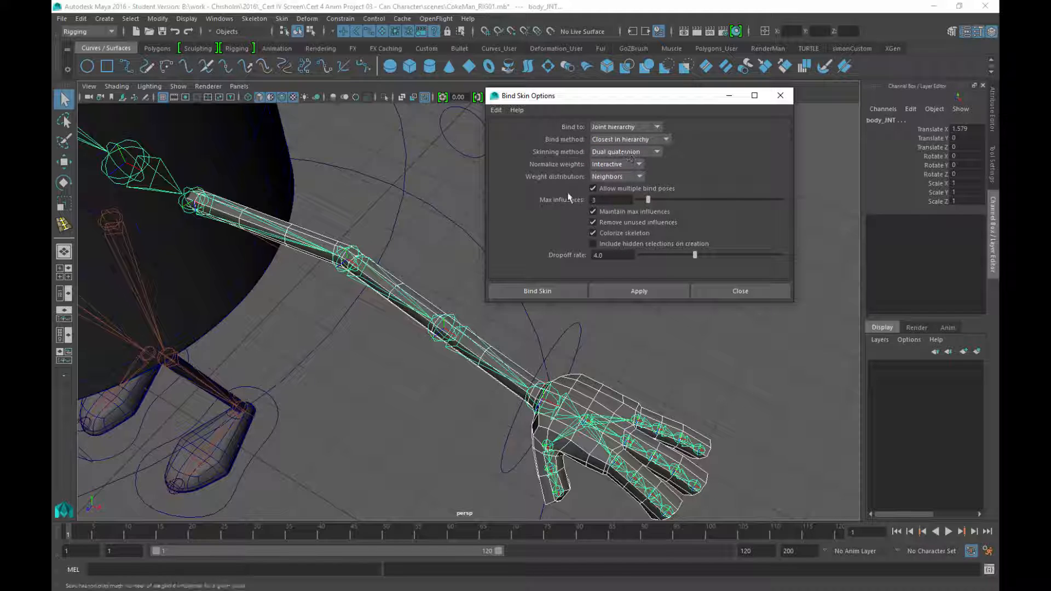
{"action": "left_click", "coordinate": [617, 179]}
{"action": "left_click", "coordinate": [616, 181]}
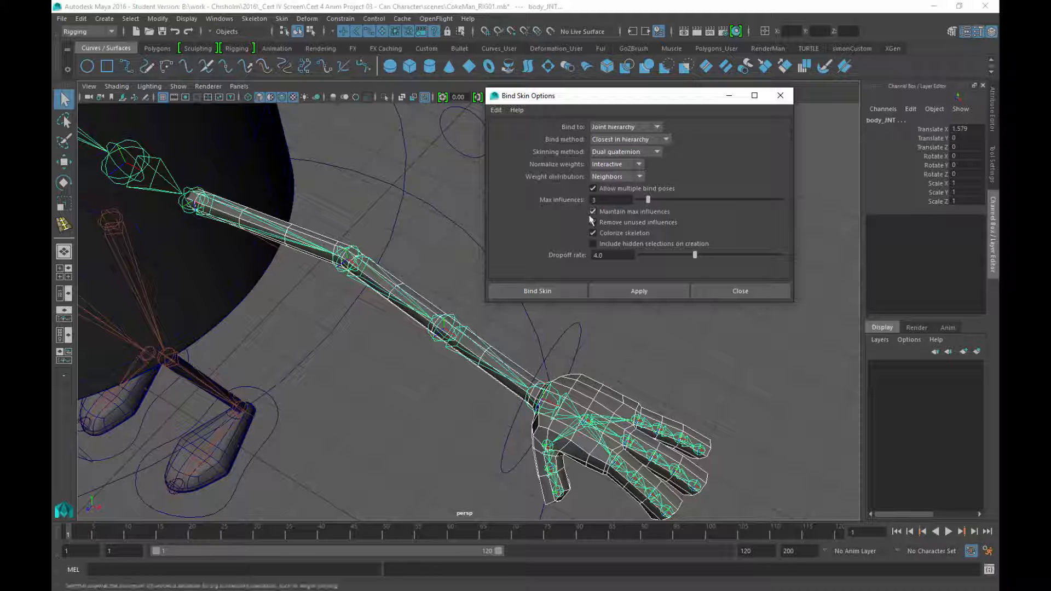
{"action": "left_click", "coordinate": [613, 294]}
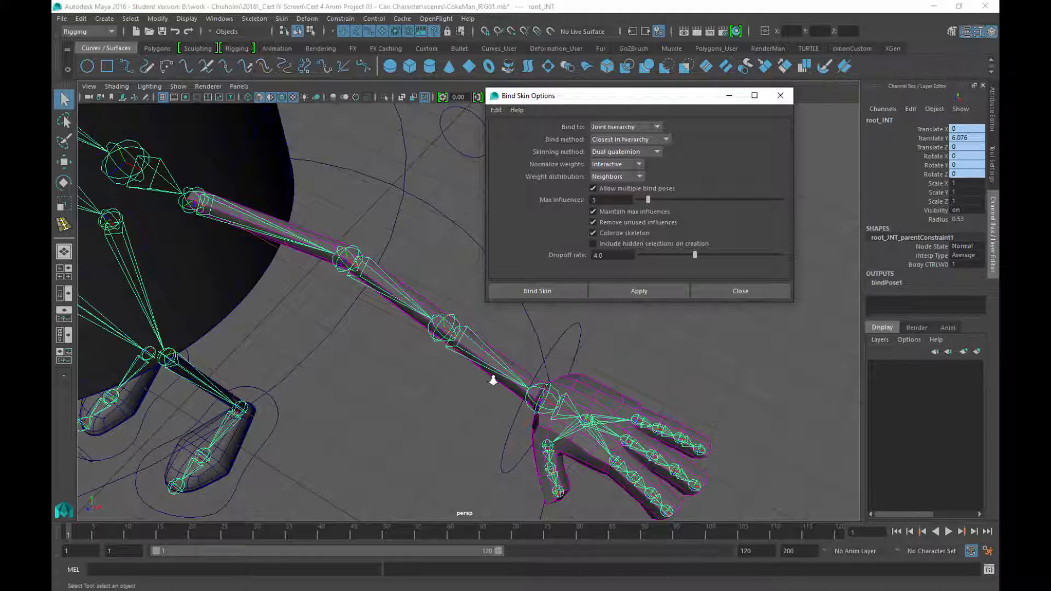
Test the bound arm's deformation by moving the left wrist control in different directions, undoing each move
{"action": "left_click_drag", "start_coordinate": [493, 380], "coordinate": [547, 307], "text": "alt"}
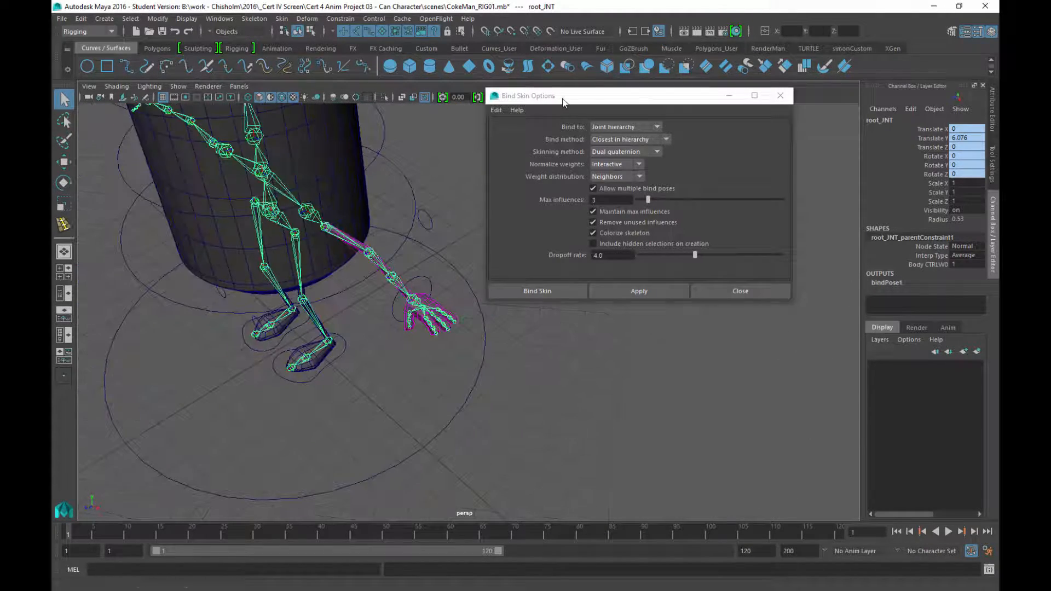
{"action": "left_click_drag", "start_coordinate": [564, 103], "coordinate": [709, 93]}
{"action": "left_click_drag", "start_coordinate": [435, 288], "coordinate": [533, 389], "text": "alt"}
{"action": "right_click_drag", "start_coordinate": [532, 389], "coordinate": [549, 328], "text": "alt"}
{"action": "middle_click_drag", "start_coordinate": [462, 362], "coordinate": [561, 327], "text": "alt"}
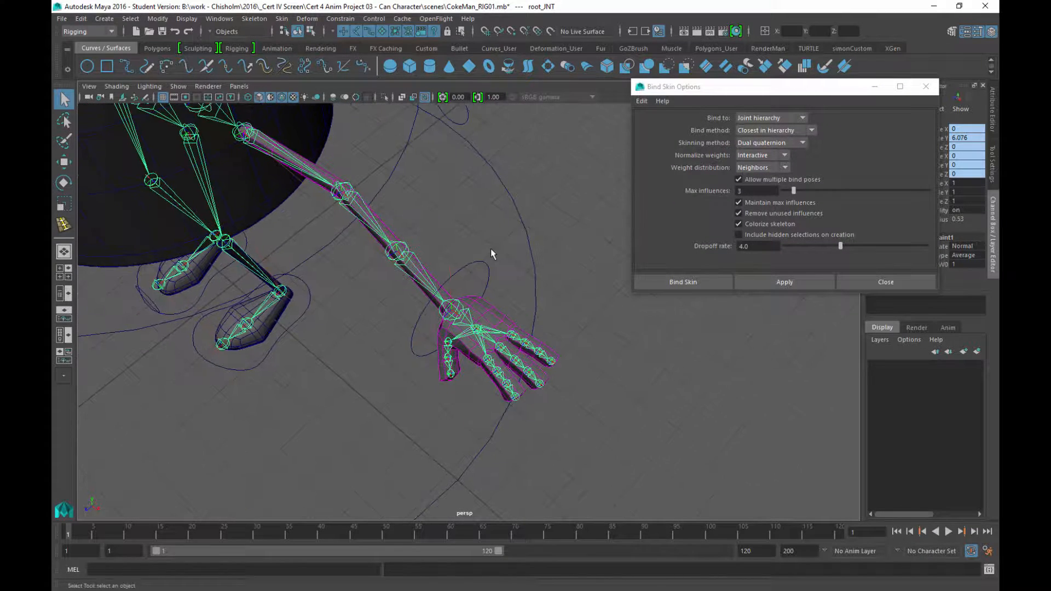
{"action": "left_click_drag", "start_coordinate": [490, 249], "coordinate": [469, 269]}
{"action": "left_click_drag", "start_coordinate": [520, 303], "coordinate": [520, 272], "text": "alt"}
{"action": "key", "text": "w"}
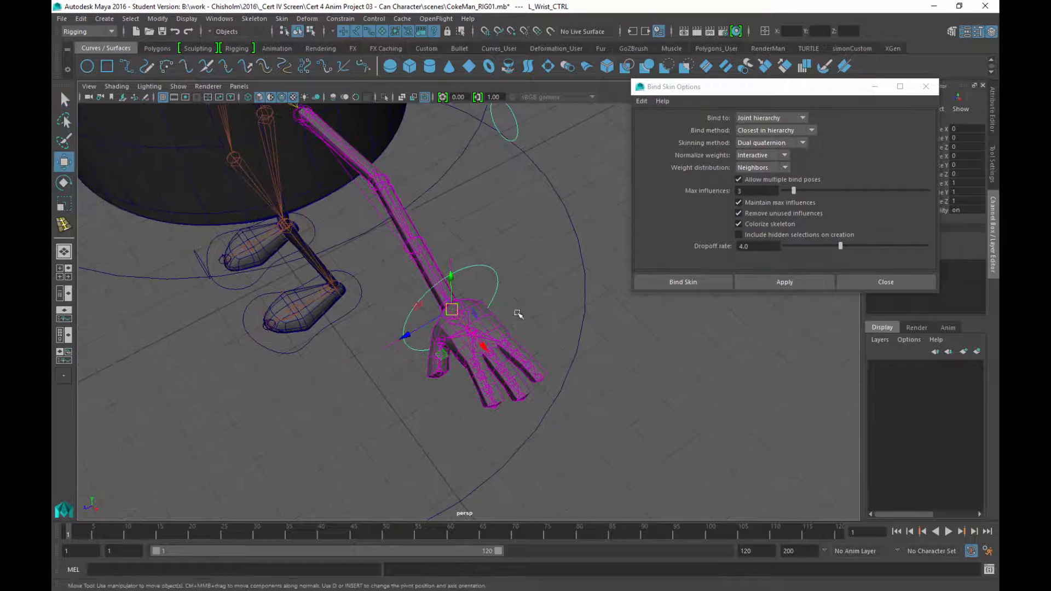
{"action": "left_click_drag", "start_coordinate": [516, 308], "coordinate": [478, 287], "text": "alt"}
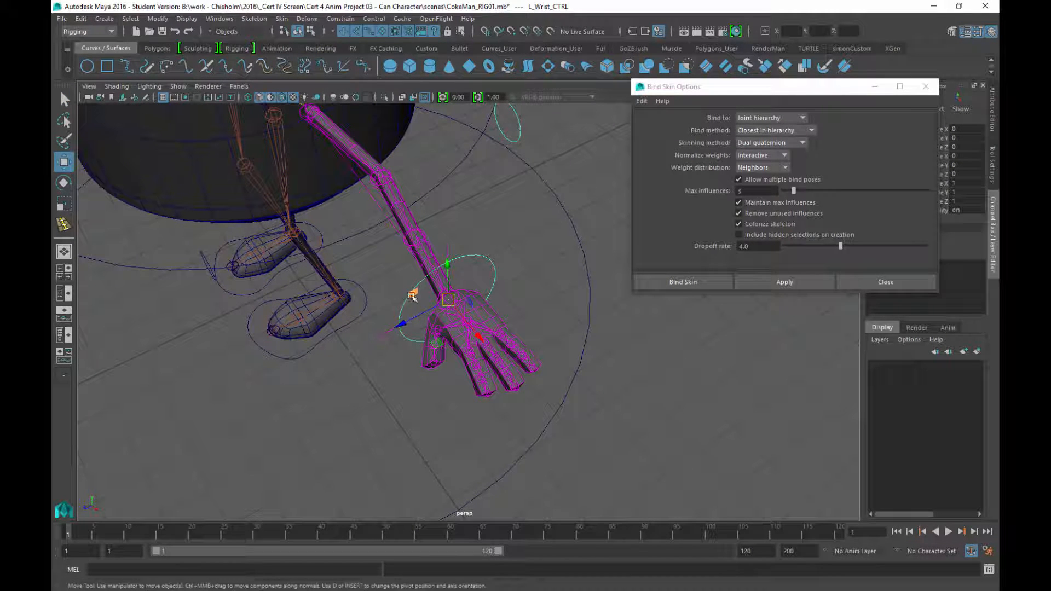
{"action": "left_click_drag", "start_coordinate": [465, 344], "coordinate": [503, 245]}
{"action": "middle_click_drag", "start_coordinate": [503, 246], "coordinate": [533, 319], "text": "alt"}
{"action": "key", "text": "ctrl+z"}
{"action": "left_click_drag", "start_coordinate": [456, 379], "coordinate": [470, 263]}
{"action": "key", "text": "ctrl+z"}
{"action": "key", "text": "ctrl+z"}
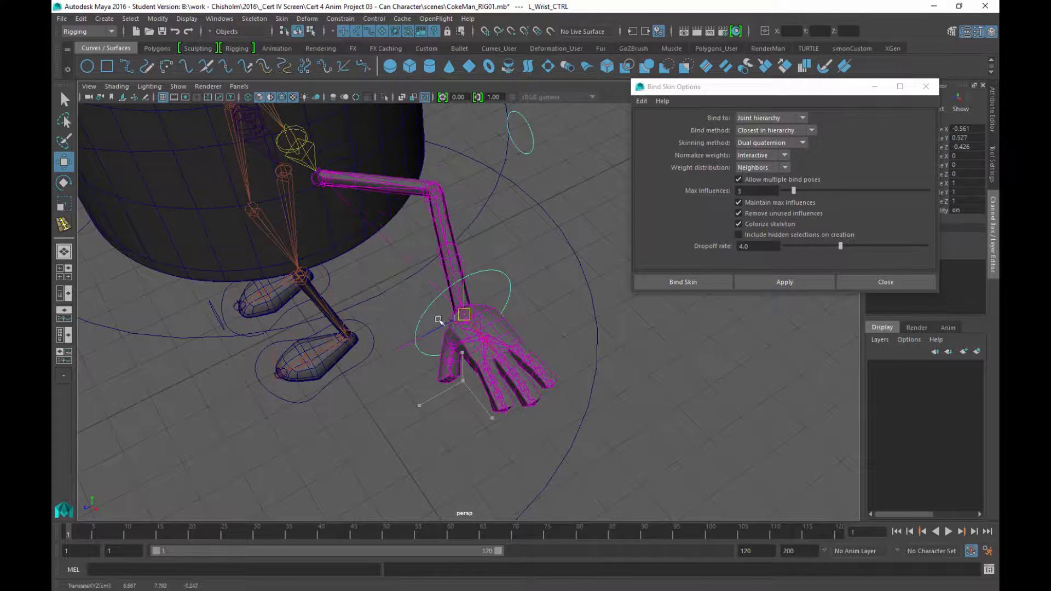
Test the hand's deformation by rotating the left wrist control, and undo back to the rest pose
{"action": "key", "text": "e"}
{"action": "left_click_drag", "start_coordinate": [489, 397], "coordinate": [436, 401]}
{"action": "key", "text": "ctrl+z"}
{"action": "key", "text": "ctrl+z"}
{"action": "key", "text": "ctrl+z"}
{"action": "key", "text": "ctrl+z"}
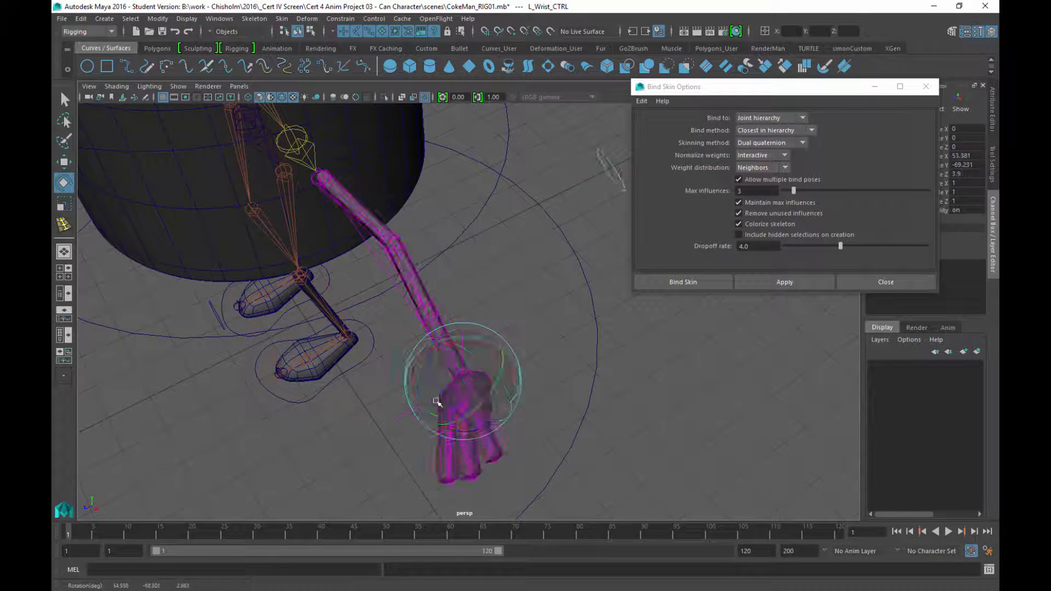
Select the legs mesh together with the root joint between the hips and bind the mesh using the same Bind Skin settings
{"action": "left_click_drag", "start_coordinate": [390, 363], "coordinate": [563, 319], "text": "alt"}
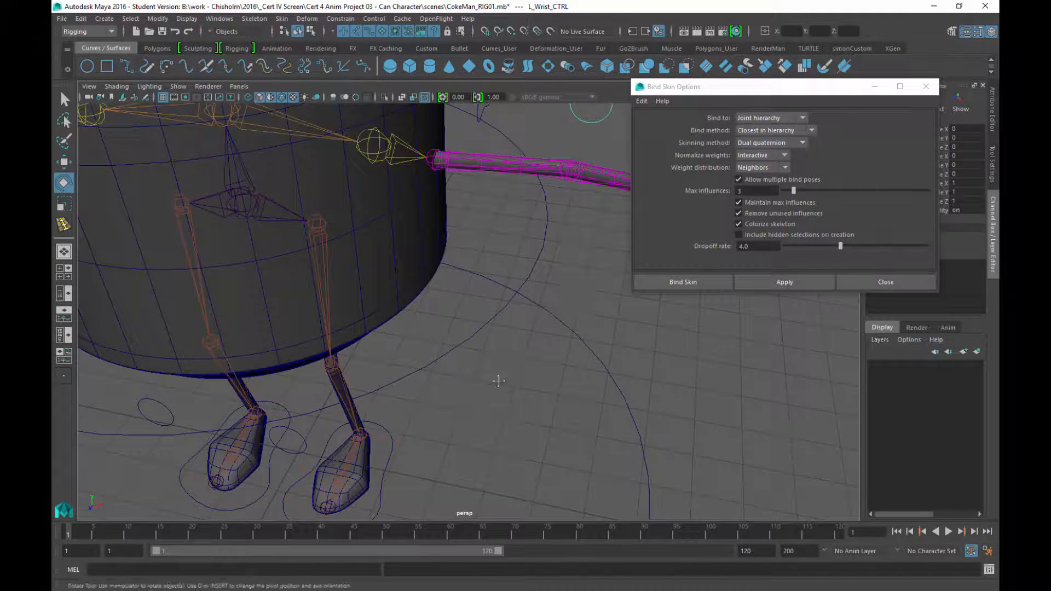
{"action": "left_click_drag", "start_coordinate": [498, 378], "coordinate": [576, 314], "text": "alt"}
{"action": "right_click_drag", "start_coordinate": [577, 315], "coordinate": [543, 246], "text": "alt"}
{"action": "middle_click_drag", "start_coordinate": [543, 246], "coordinate": [514, 299], "text": "alt"}
{"action": "left_click", "coordinate": [513, 281]}
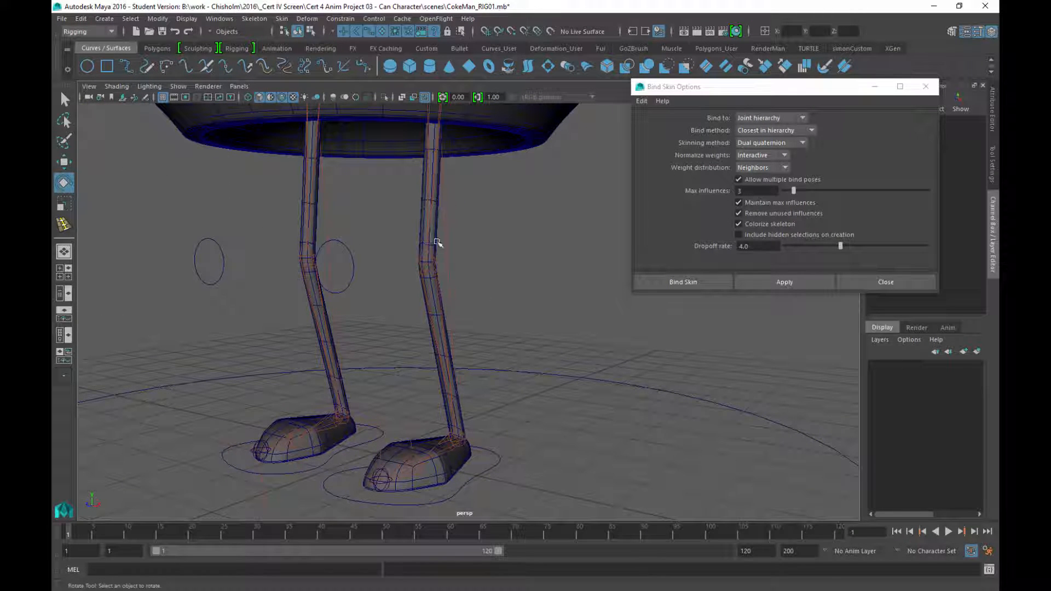
{"action": "left_click", "coordinate": [435, 234]}
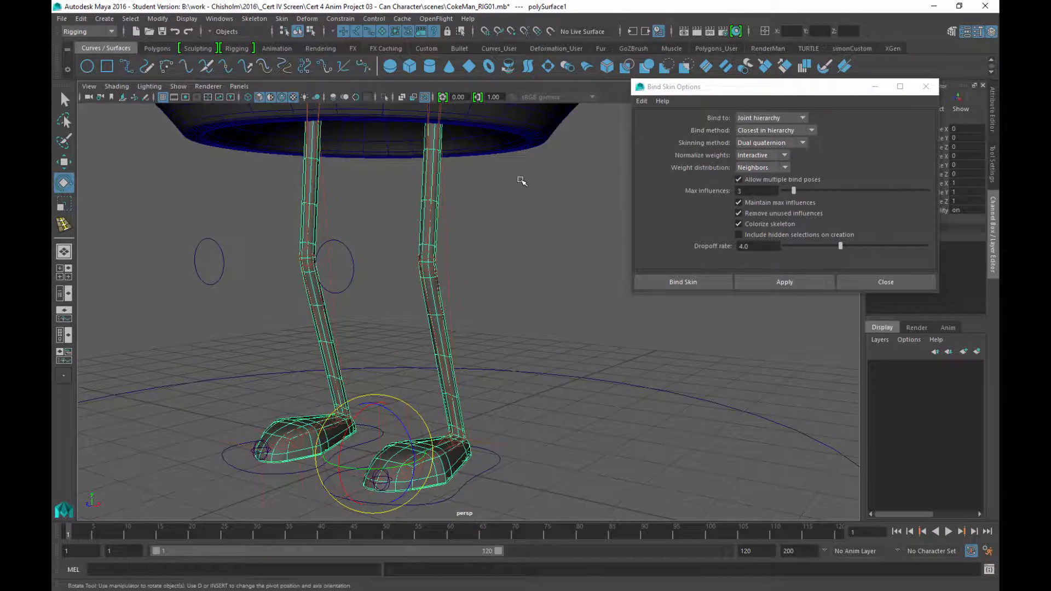
{"action": "right_click_drag", "start_coordinate": [465, 262], "coordinate": [504, 291], "text": "alt"}
{"action": "middle_click_drag", "start_coordinate": [504, 290], "coordinate": [500, 230], "text": "alt"}
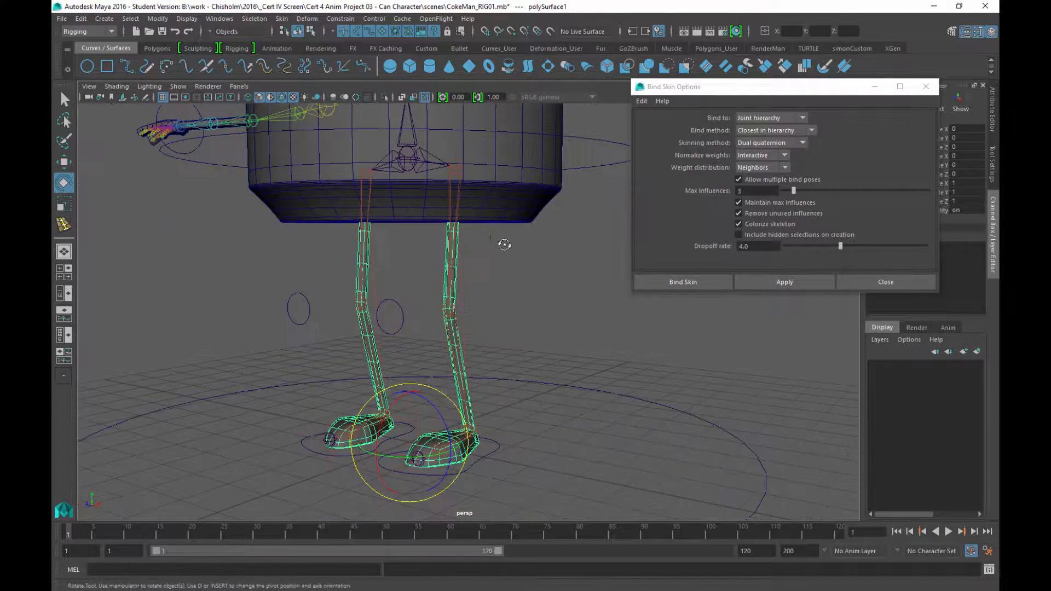
{"action": "left_click_drag", "start_coordinate": [504, 244], "coordinate": [530, 253], "text": "alt"}
{"action": "middle_click_drag", "start_coordinate": [525, 214], "coordinate": [547, 252], "text": "alt"}
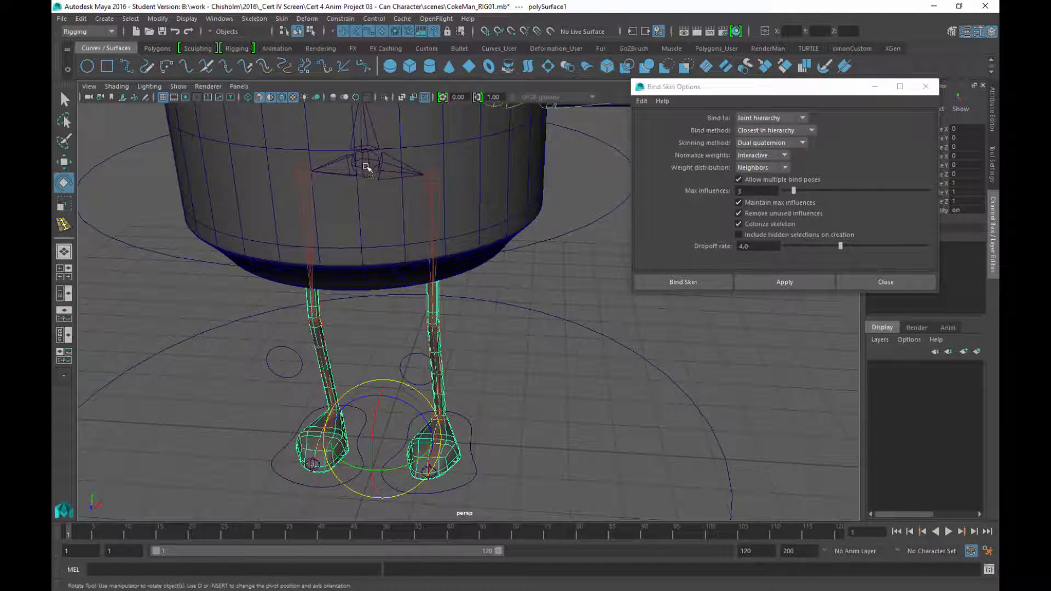
{"action": "left_click", "coordinate": [366, 167], "text": "shift"}
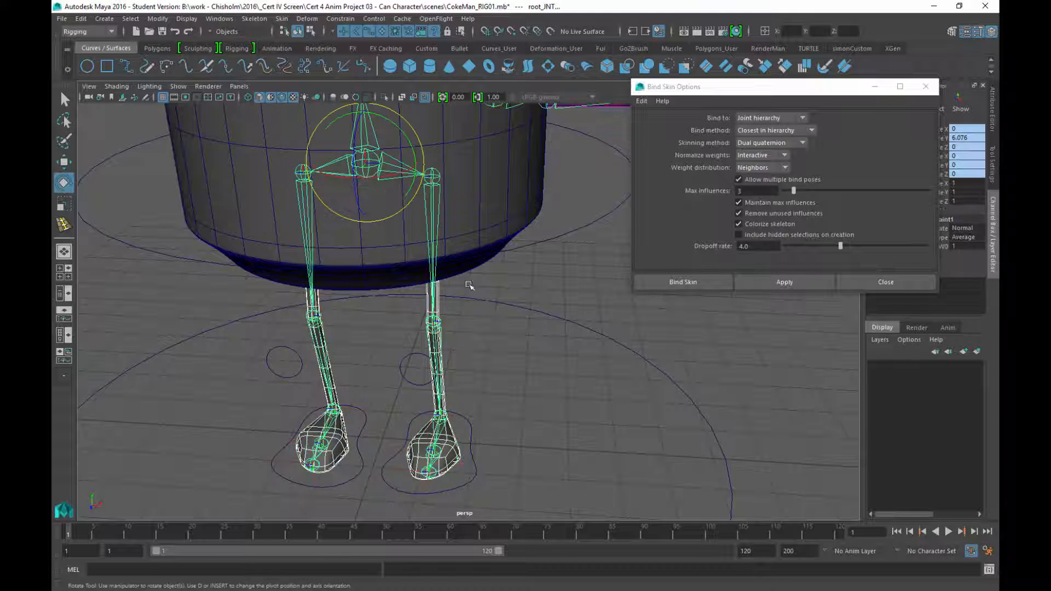
{"action": "left_click_drag", "start_coordinate": [547, 281], "coordinate": [518, 255], "text": "alt"}
{"action": "mouse_move", "coordinate": [519, 255]}
{"action": "middle_mouse_down", "text": "alt"}
{"action": "mouse_move", "coordinate": [498, 205]}
{"action": "mouse_move", "coordinate": [512, 242]}
{"action": "middle_mouse_up", "text": "alt"}
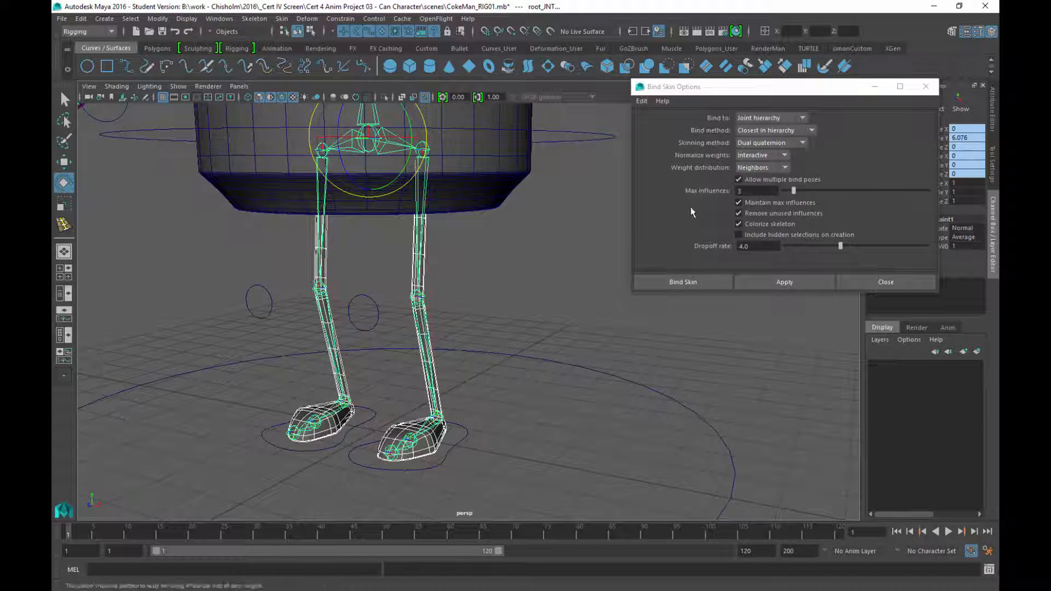
{"action": "left_click", "coordinate": [763, 285]}
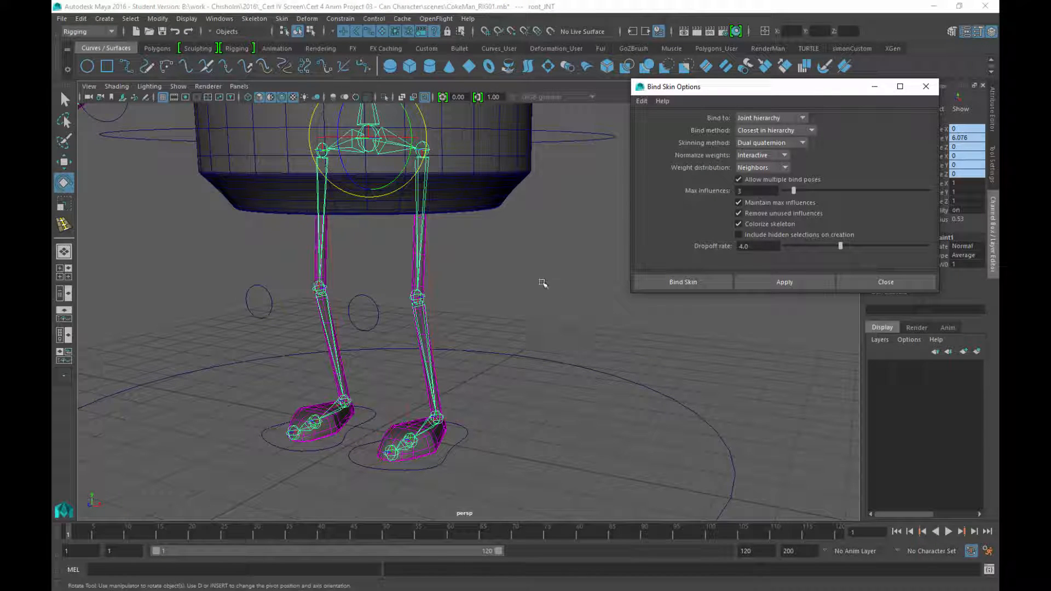
Test the bound left foot's deformation by rotating the left foot control, and undo the rotation
{"action": "left_click_drag", "start_coordinate": [516, 235], "coordinate": [495, 245], "text": "alt"}
{"action": "left_click", "coordinate": [516, 326]}
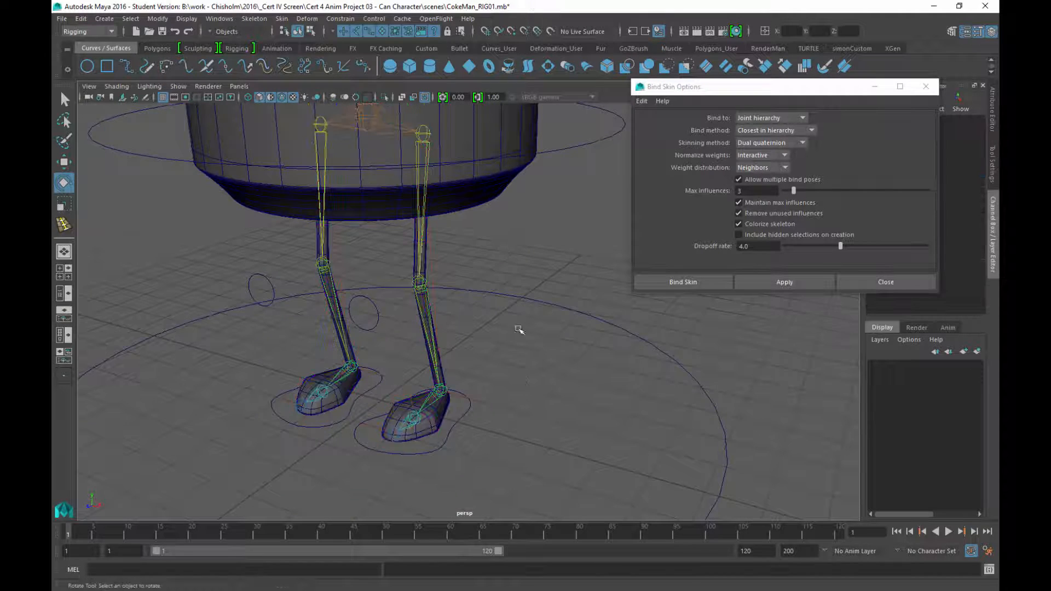
{"action": "left_click_drag", "start_coordinate": [517, 328], "coordinate": [464, 332], "text": "alt"}
{"action": "mouse_move", "coordinate": [489, 402]}
{"action": "left_mouse_down"}
{"action": "mouse_move", "coordinate": [512, 442]}
{"action": "mouse_move", "coordinate": [525, 416]}
{"action": "mouse_move", "coordinate": [479, 391]}
{"action": "mouse_move", "coordinate": [490, 378]}
{"action": "mouse_move", "coordinate": [572, 378]}
{"action": "mouse_move", "coordinate": [486, 406]}
{"action": "left_mouse_up"}
{"action": "key", "text": "ctrl+z"}
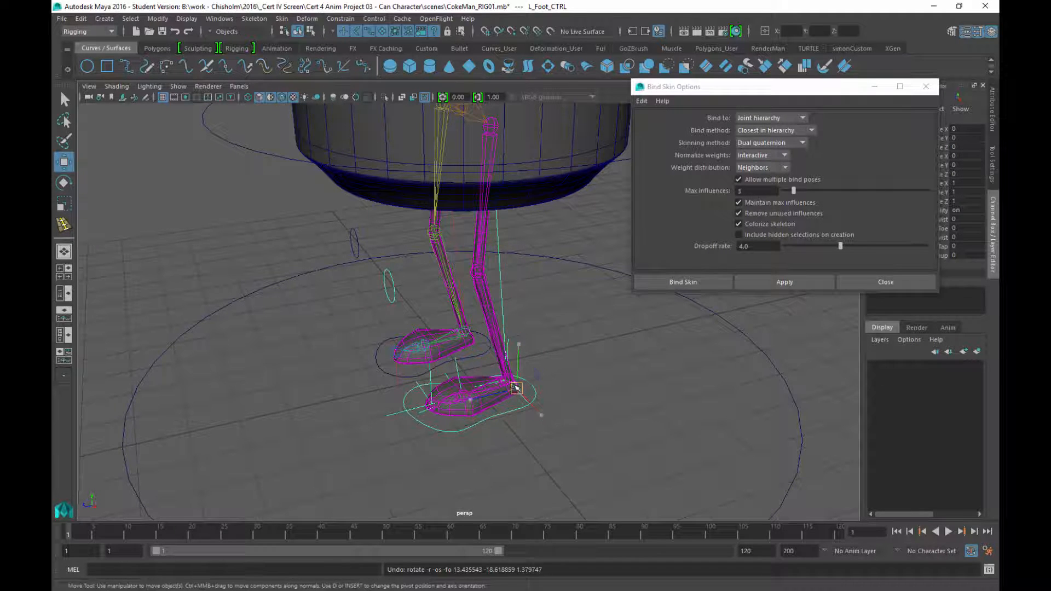
Lift the left foot control, examine the bent knee's deformation from several angles, and undo the move
{"action": "left_click_drag", "start_coordinate": [515, 388], "coordinate": [488, 323]}
{"action": "middle_click_drag", "start_coordinate": [540, 301], "coordinate": [540, 334], "text": "alt"}
{"action": "left_click_drag", "start_coordinate": [540, 333], "coordinate": [472, 258], "text": "alt"}
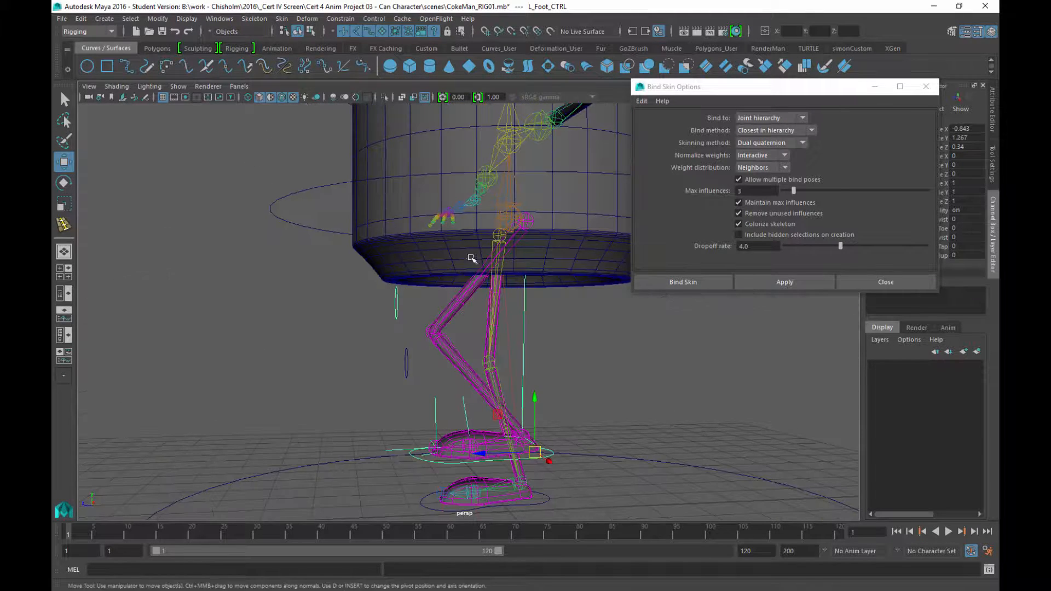
{"action": "right_click_drag", "start_coordinate": [472, 258], "coordinate": [687, 478], "text": "alt"}
{"action": "middle_click_drag", "start_coordinate": [580, 343], "coordinate": [589, 267], "text": "alt"}
{"action": "left_click_drag", "start_coordinate": [550, 334], "coordinate": [504, 298], "text": "alt"}
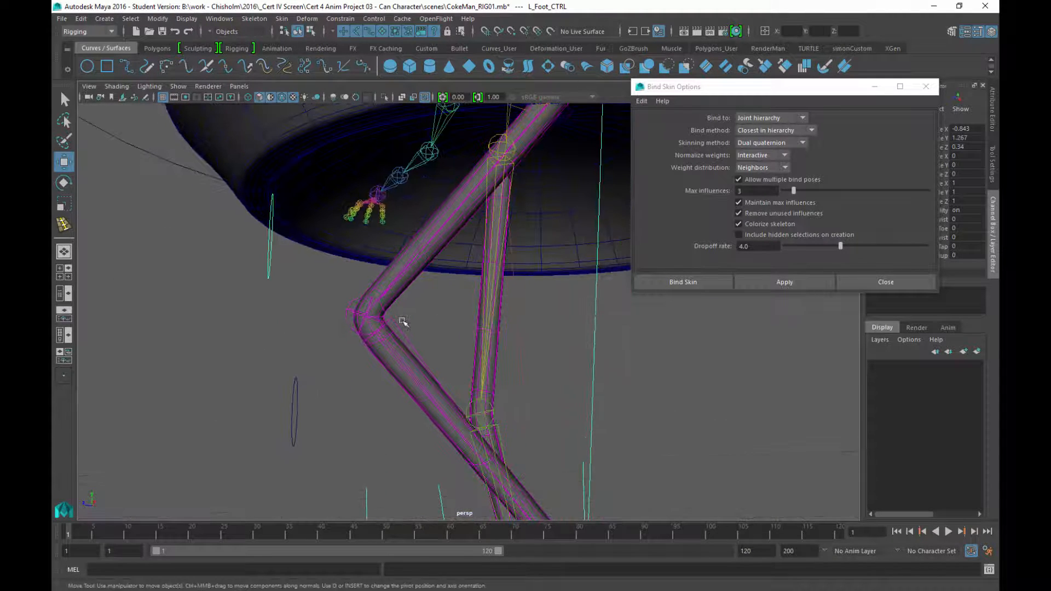
{"action": "left_click_drag", "start_coordinate": [494, 371], "coordinate": [422, 295], "text": "alt"}
{"action": "key", "text": "ctrl+z"}
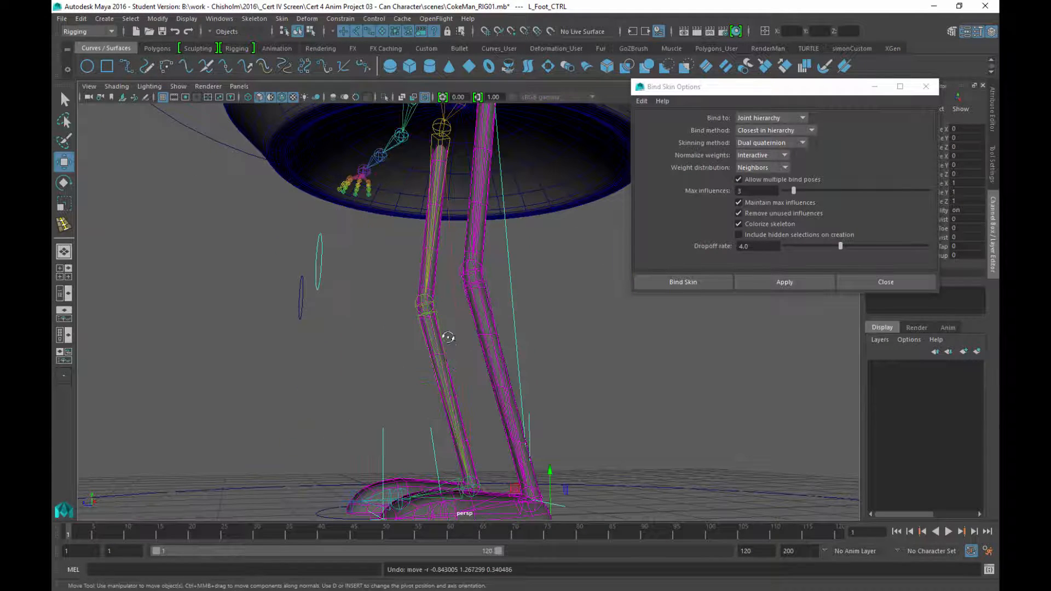
Test a stronger leg bend by raising the left foot control high, try further foot moves from the front, and undo each move
{"action": "left_click_drag", "start_coordinate": [448, 337], "coordinate": [513, 377], "text": "alt"}
{"action": "middle_click_drag", "start_coordinate": [514, 377], "coordinate": [476, 357], "text": "alt"}
{"action": "right_click_drag", "start_coordinate": [476, 356], "coordinate": [457, 326], "text": "alt"}
{"action": "left_click_drag", "start_coordinate": [458, 326], "coordinate": [463, 345], "text": "alt"}
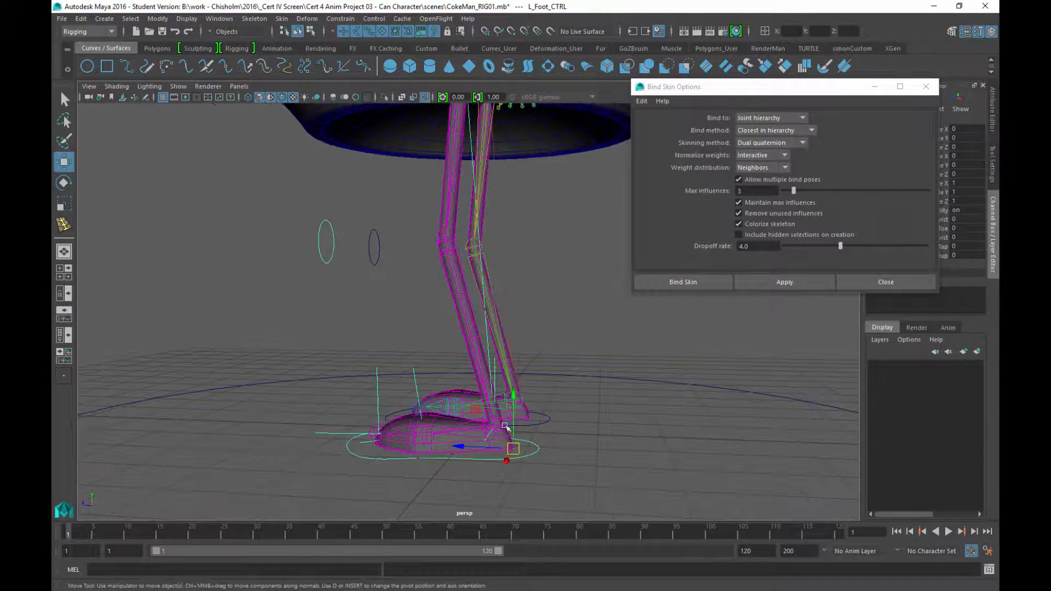
{"action": "left_click_drag", "start_coordinate": [477, 411], "coordinate": [483, 218]}
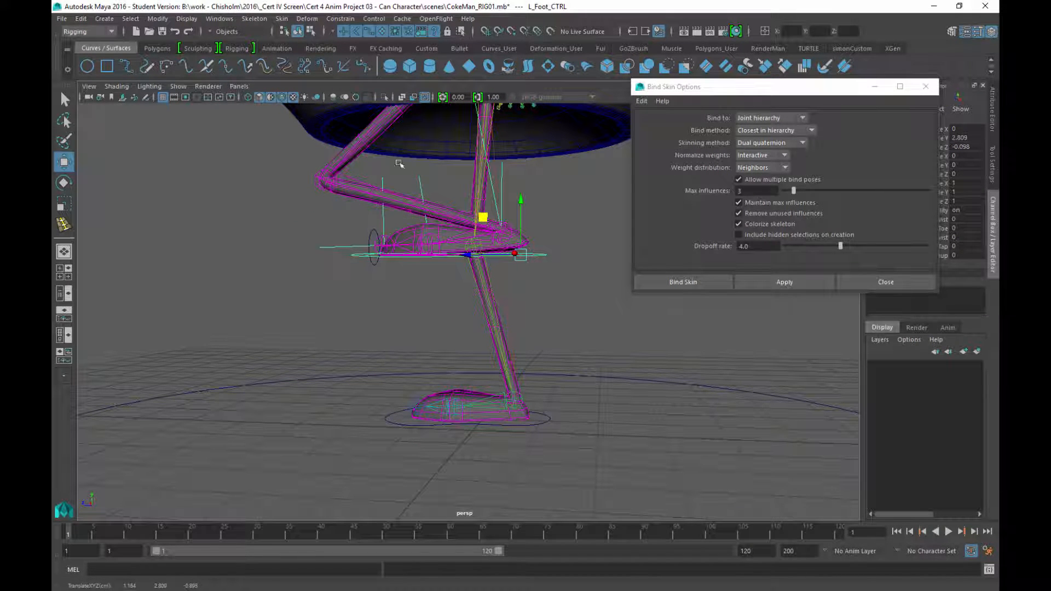
{"action": "key", "text": "ctrl+z"}
{"action": "left_click_drag", "start_coordinate": [458, 306], "coordinate": [509, 336], "text": "alt"}
{"action": "left_click_drag", "start_coordinate": [489, 168], "coordinate": [525, 328], "text": "alt"}
{"action": "key", "text": "ctrl+z"}
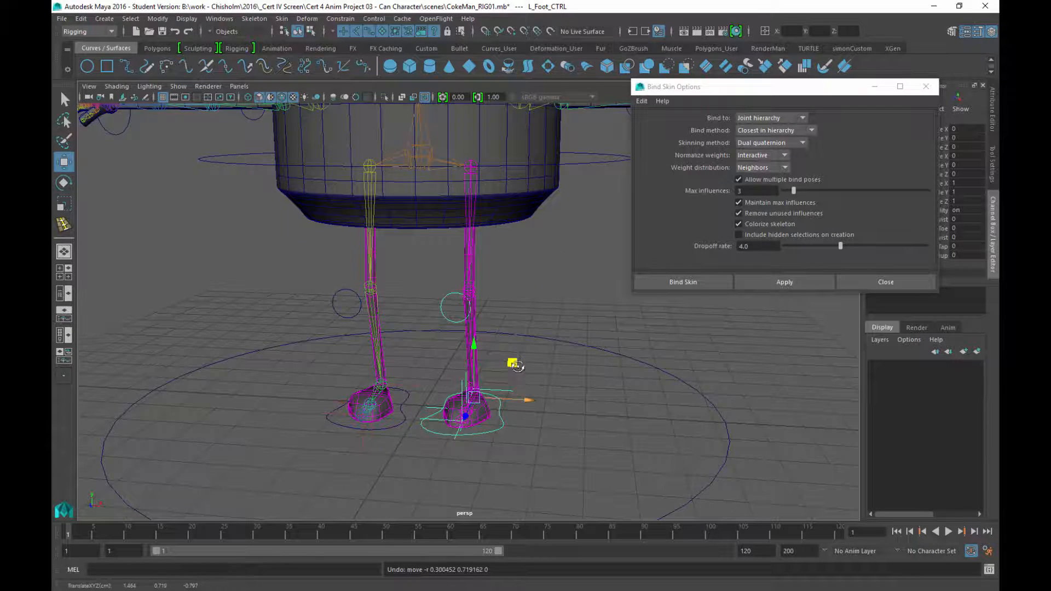
Test the right leg's deformation by moving the right foot control outward and up, and undo the move
{"action": "left_click_drag", "start_coordinate": [514, 366], "coordinate": [535, 297], "text": "alt"}
{"action": "left_click", "coordinate": [390, 353]}
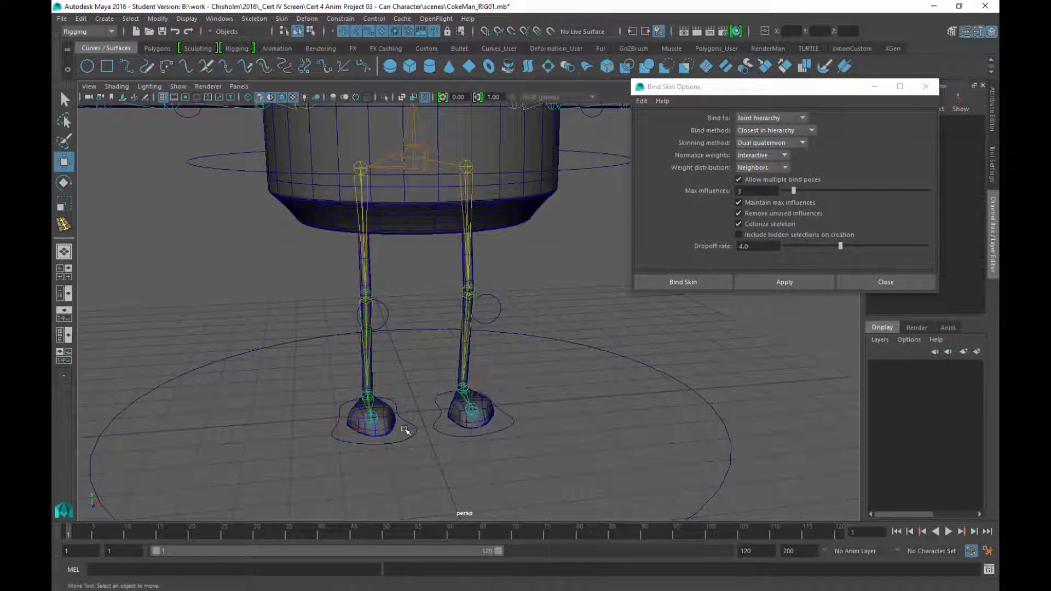
{"action": "left_click_drag", "start_coordinate": [401, 438], "coordinate": [403, 454]}
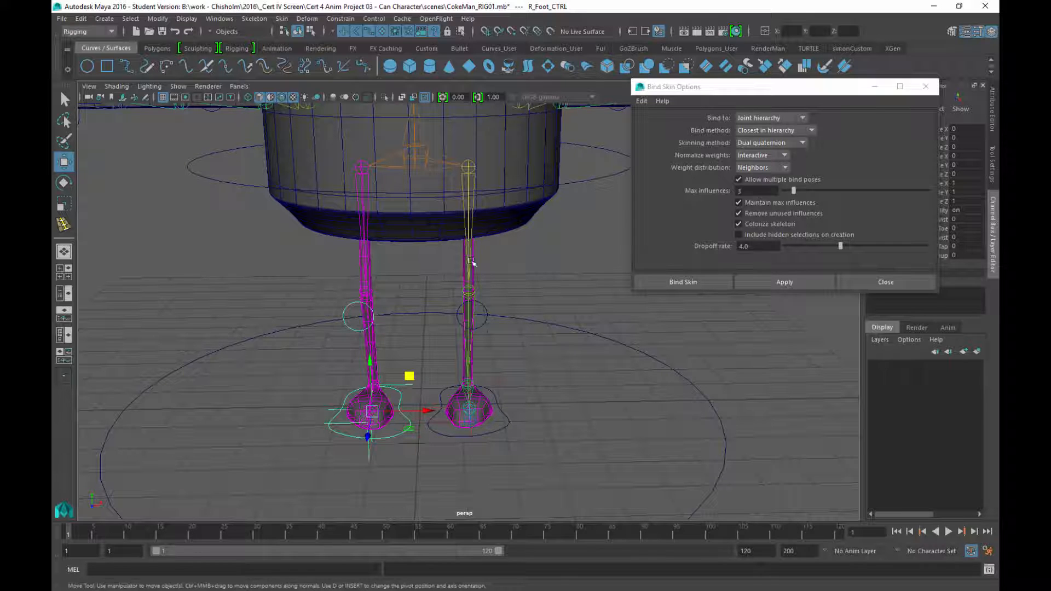
{"action": "middle_click_drag", "start_coordinate": [412, 377], "coordinate": [333, 352]}
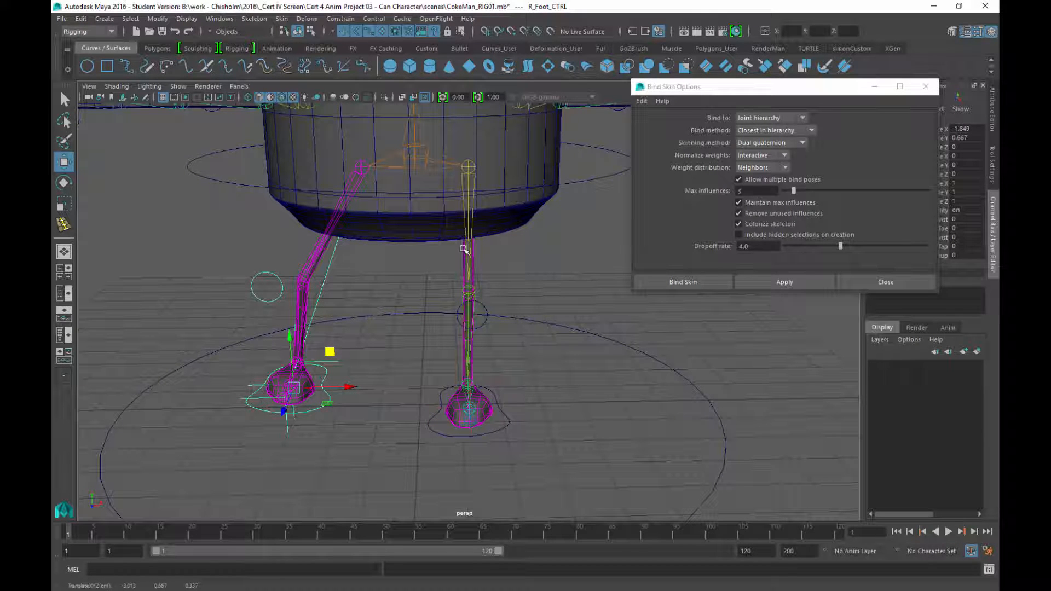
{"action": "key", "text": "ctrl+z"}
Test the right arm by moving the right wrist control down beside the legs, undo the move, and clear the selection
{"action": "left_click_drag", "start_coordinate": [552, 349], "coordinate": [393, 267], "text": "alt"}
{"action": "left_click", "coordinate": [360, 311]}
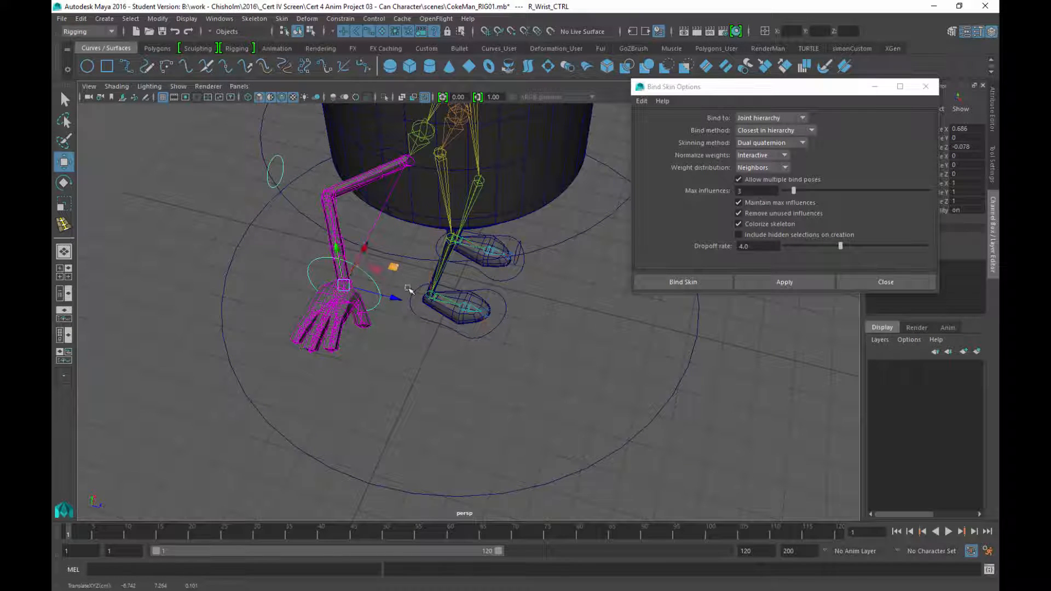
{"action": "key", "text": "ctrl+z"}
{"action": "left_click_drag", "start_coordinate": [540, 255], "coordinate": [462, 429], "text": "alt"}
{"action": "key", "text": "q"}
{"action": "left_click", "coordinate": [624, 408]}
{"action": "left_click_drag", "start_coordinate": [597, 398], "coordinate": [502, 324], "text": "alt"}
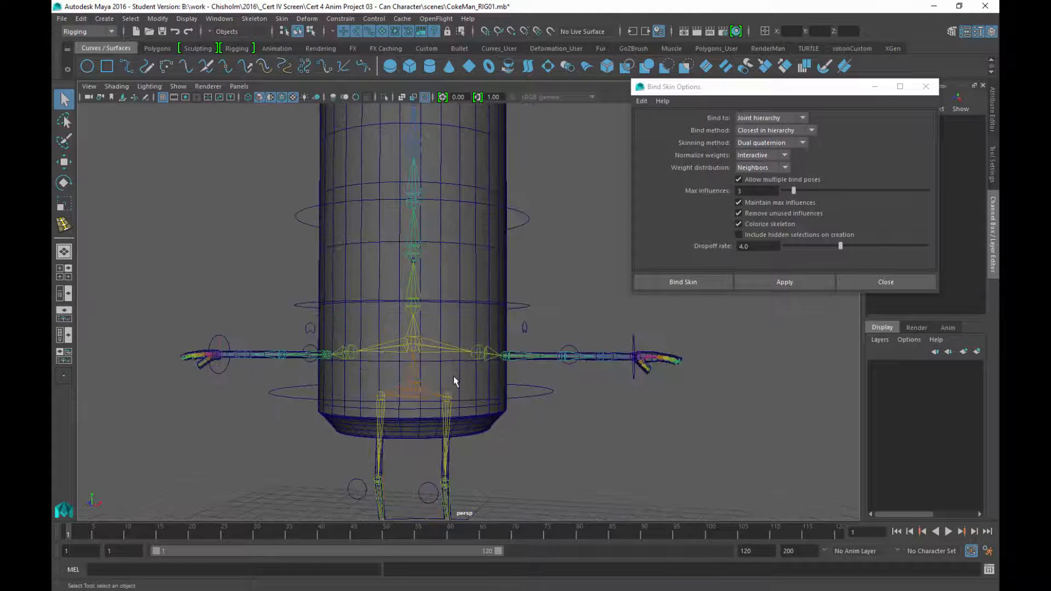
Highlight the skeleton from the root joint and examine how the arm and leg joint chains branch off inside the can body
{"action": "left_click", "coordinate": [465, 429]}
{"action": "middle_click_drag", "start_coordinate": [551, 278], "coordinate": [556, 293], "text": "alt"}
{"action": "left_click", "coordinate": [418, 398]}
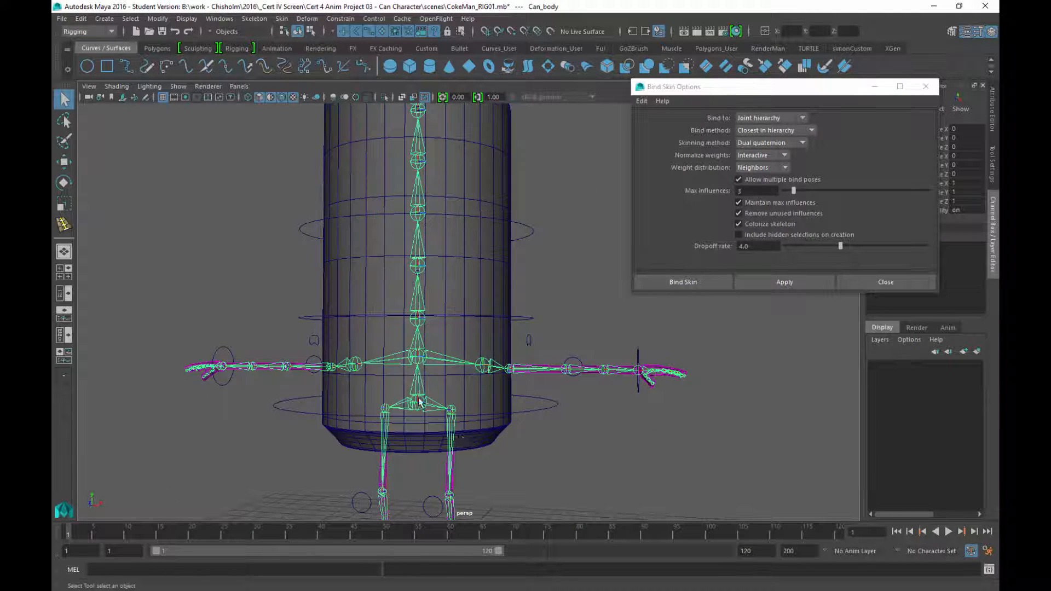
{"action": "left_click_drag", "start_coordinate": [499, 374], "coordinate": [512, 331], "text": "alt"}
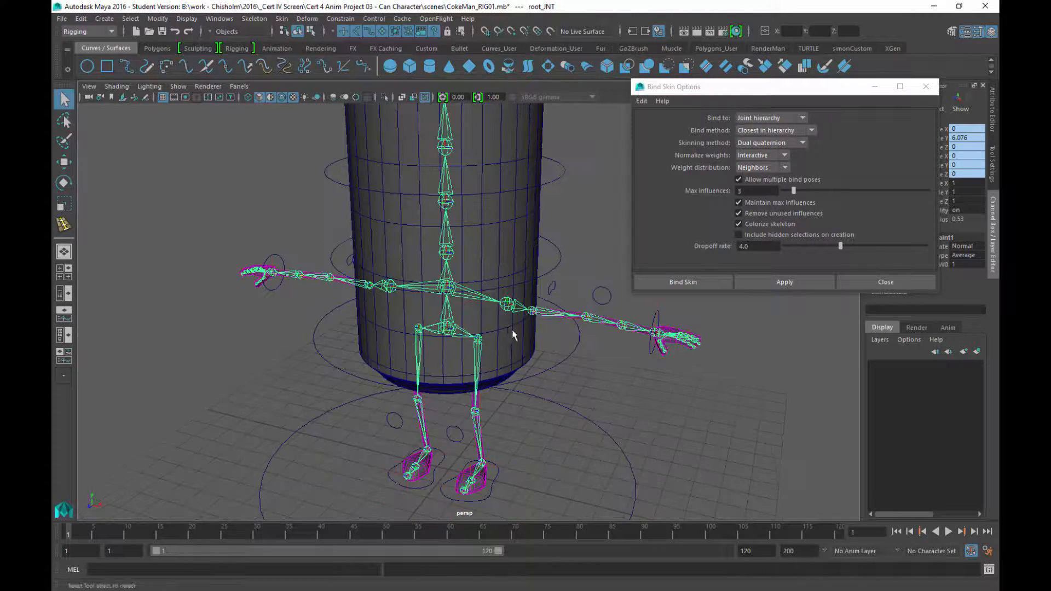
{"action": "middle_click_drag", "start_coordinate": [512, 332], "coordinate": [486, 315], "text": "alt"}
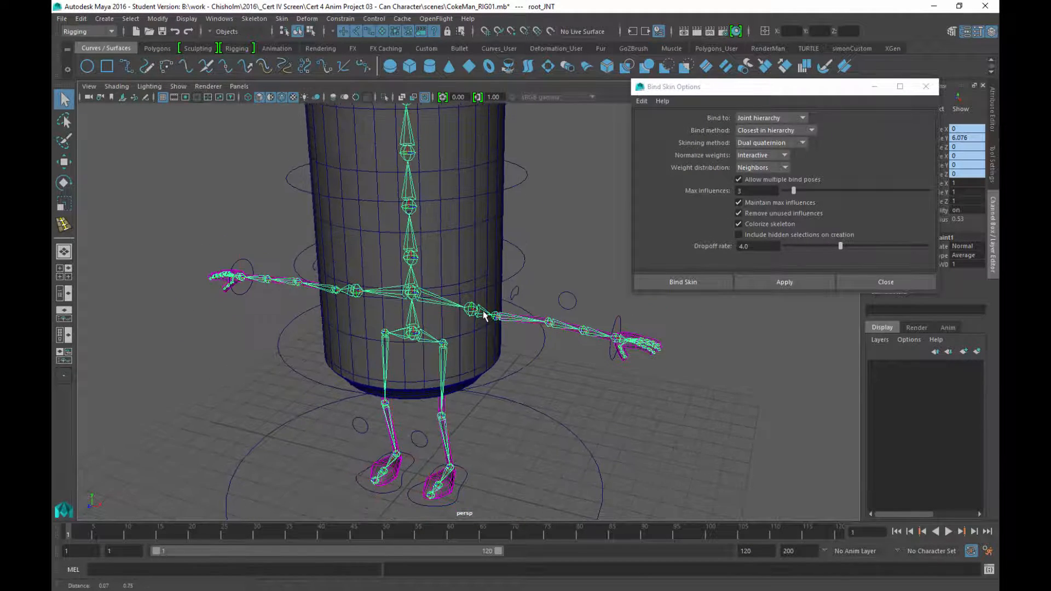
{"action": "right_click_drag", "start_coordinate": [486, 315], "coordinate": [583, 450], "text": "alt"}
{"action": "left_click_drag", "start_coordinate": [555, 408], "coordinate": [517, 352], "text": "alt"}
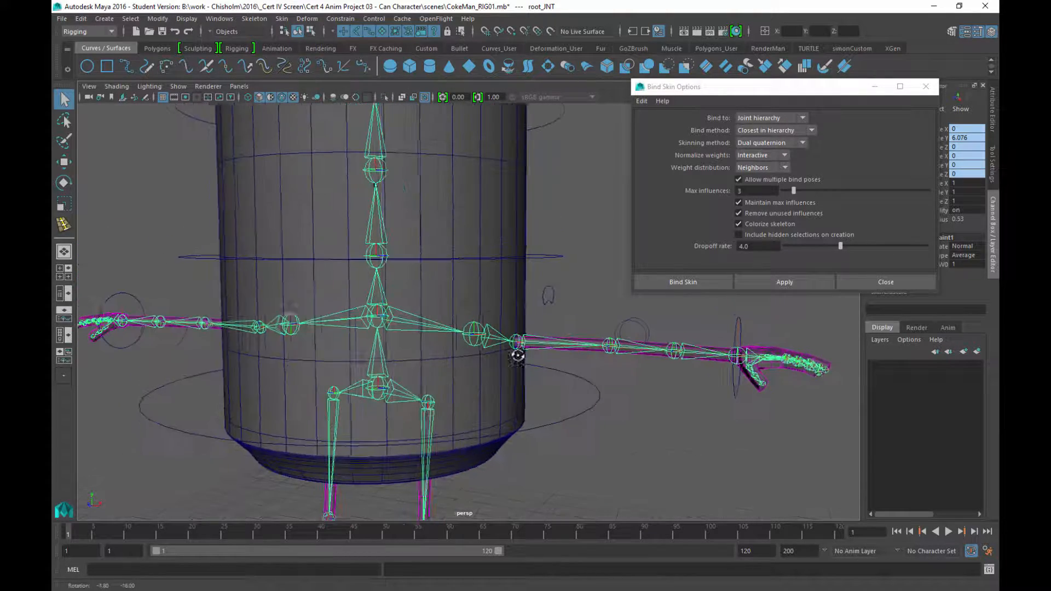
{"action": "middle_click_drag", "start_coordinate": [509, 392], "coordinate": [498, 326], "text": "alt"}
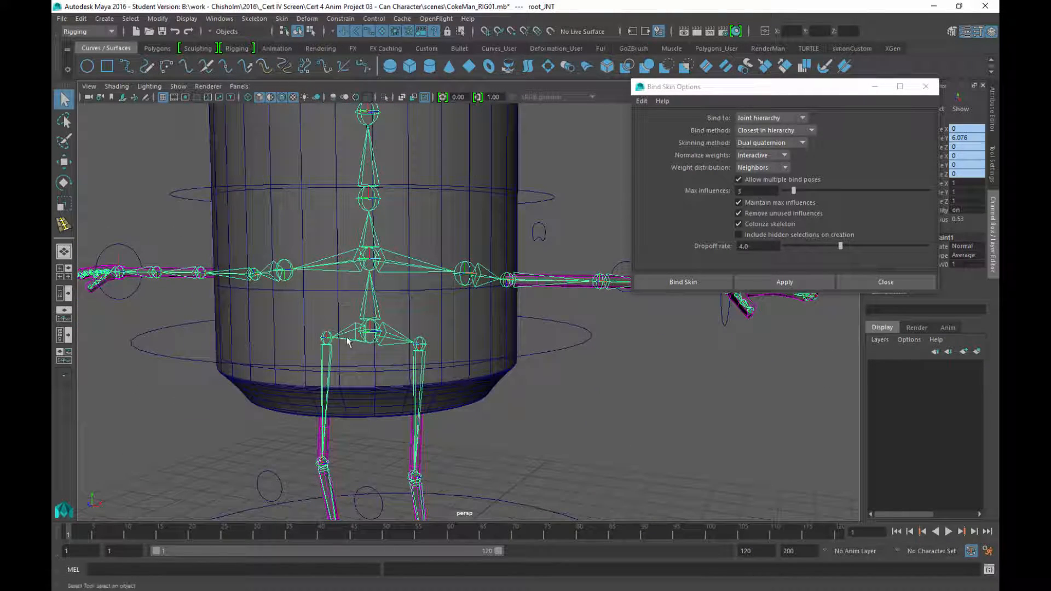
{"action": "right_click_drag", "start_coordinate": [487, 382], "coordinate": [293, 174], "text": "alt"}
{"action": "middle_click_drag", "start_coordinate": [437, 175], "coordinate": [431, 193], "text": "alt"}
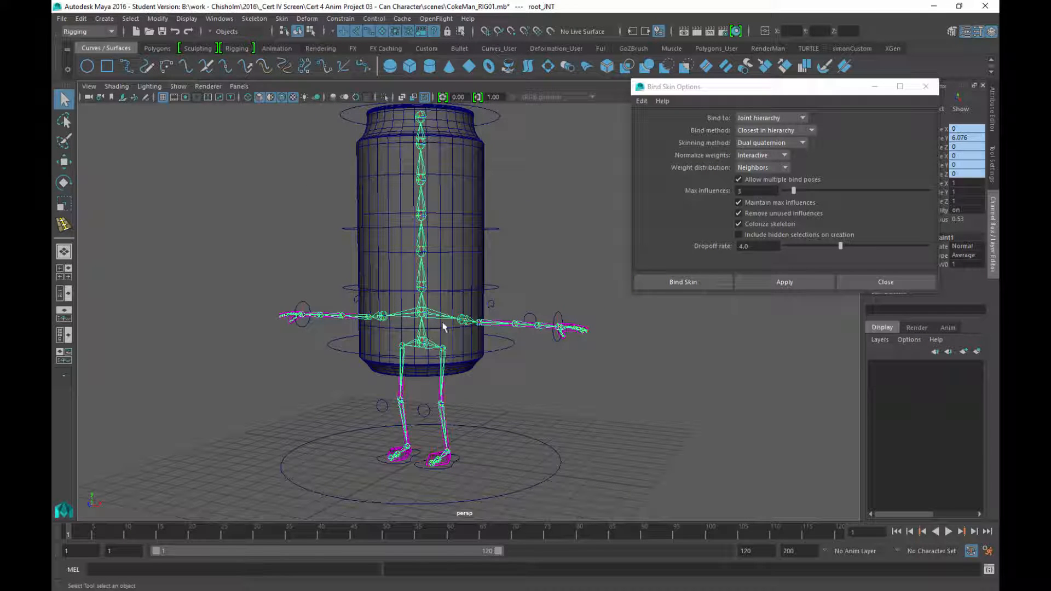
{"action": "right_click_drag", "start_coordinate": [475, 360], "coordinate": [628, 393], "text": "alt"}
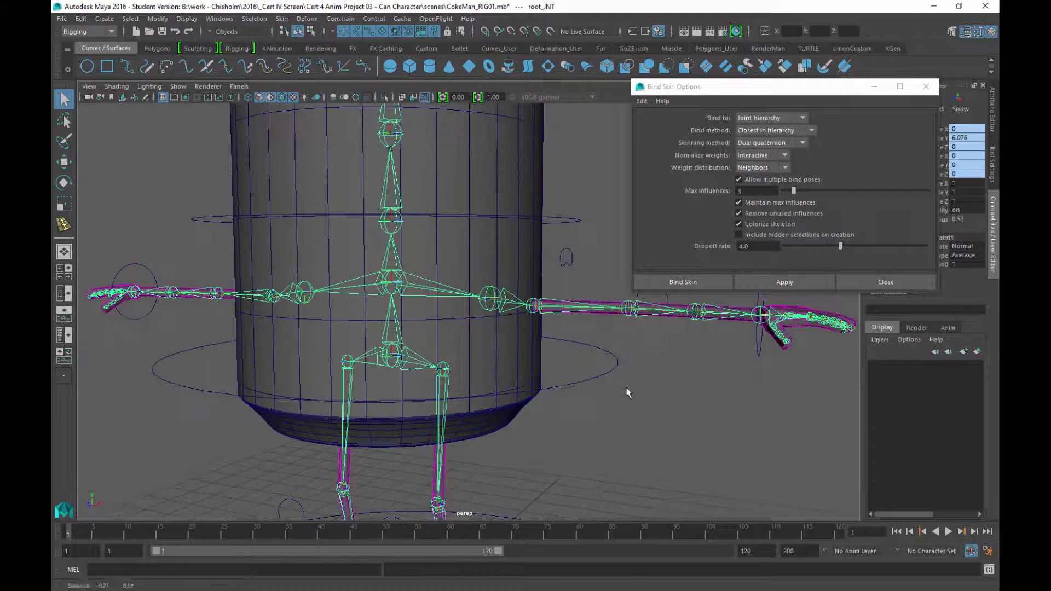
Unparent the left and right collar joints and the left and right hip joints from the central spine, and clear the selection
{"action": "left_click", "coordinate": [490, 305]}
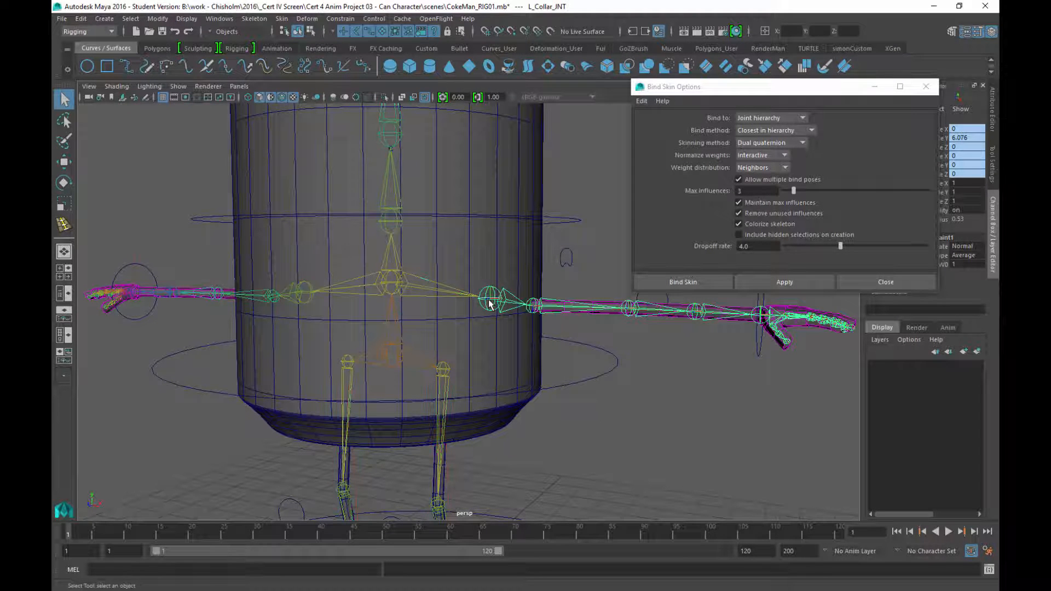
{"action": "left_click", "coordinate": [301, 297]}
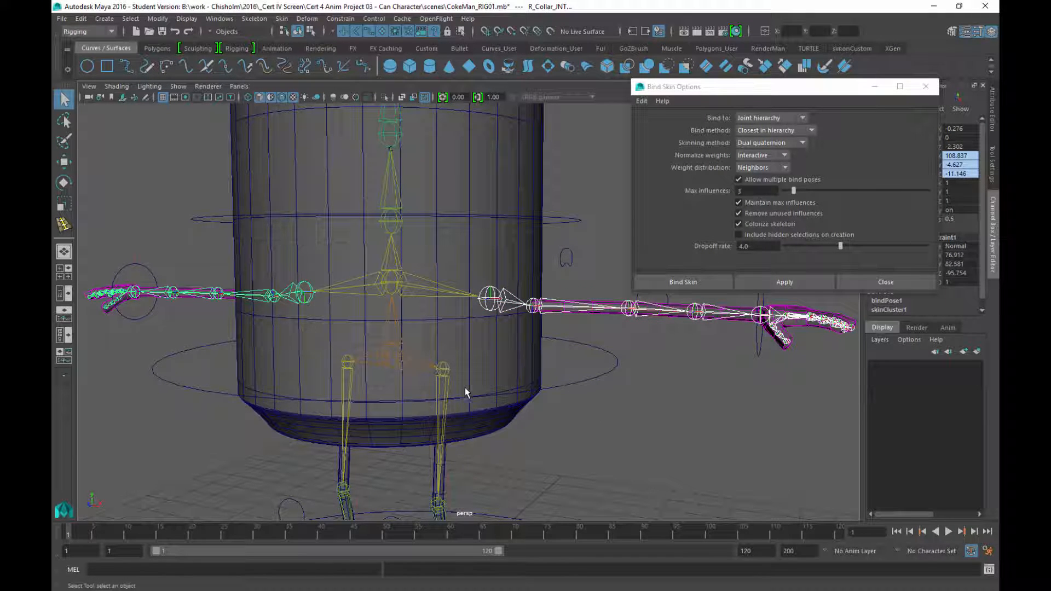
{"action": "left_click", "coordinate": [444, 372]}
{"action": "left_click", "coordinate": [345, 362]}
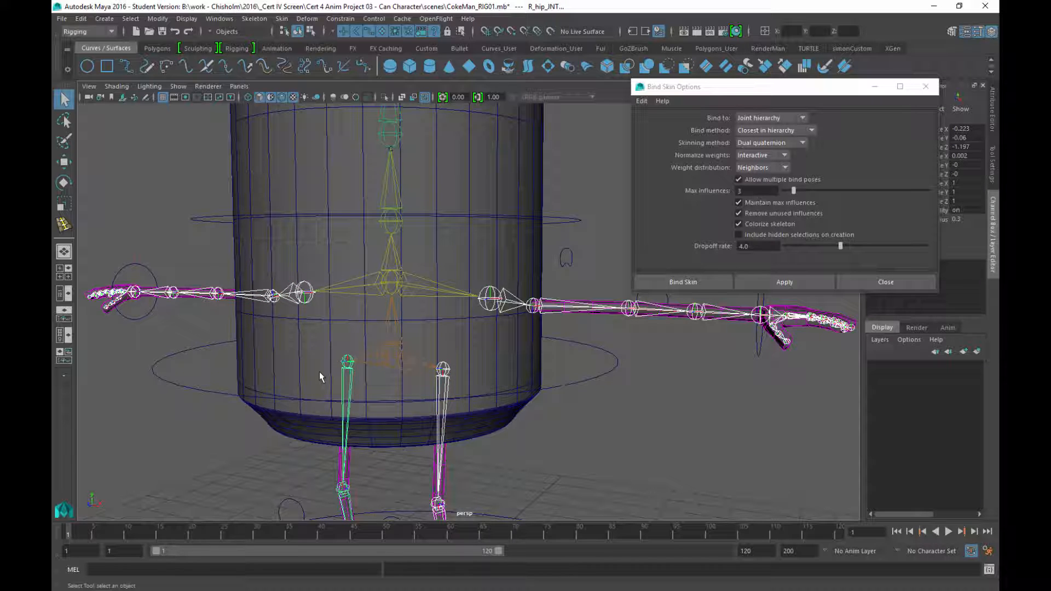
{"action": "key", "text": "shift+p"}
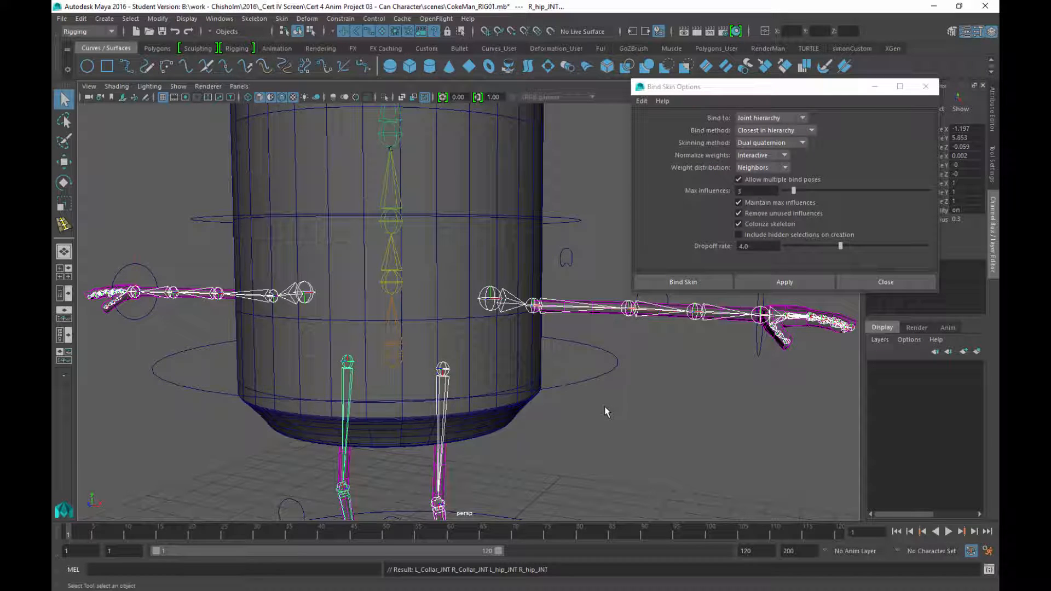
{"action": "left_click", "coordinate": [550, 452]}
Select the can body mesh together with the root joint, bind it using the same Bind Skin settings, and close the options
{"action": "right_click_drag", "start_coordinate": [621, 418], "coordinate": [529, 333], "text": "alt"}
{"action": "middle_click_drag", "start_coordinate": [539, 294], "coordinate": [547, 321], "text": "alt"}
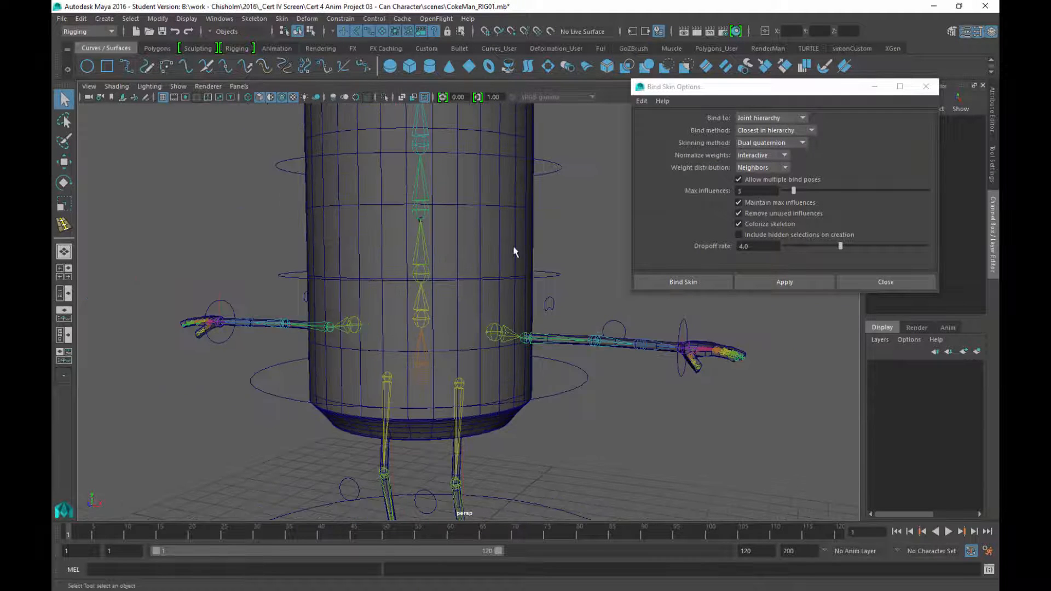
{"action": "left_click", "coordinate": [516, 258]}
{"action": "scroll", "coordinate": [584, 382], "scroll_direction": "down", "scroll_amount": 5}
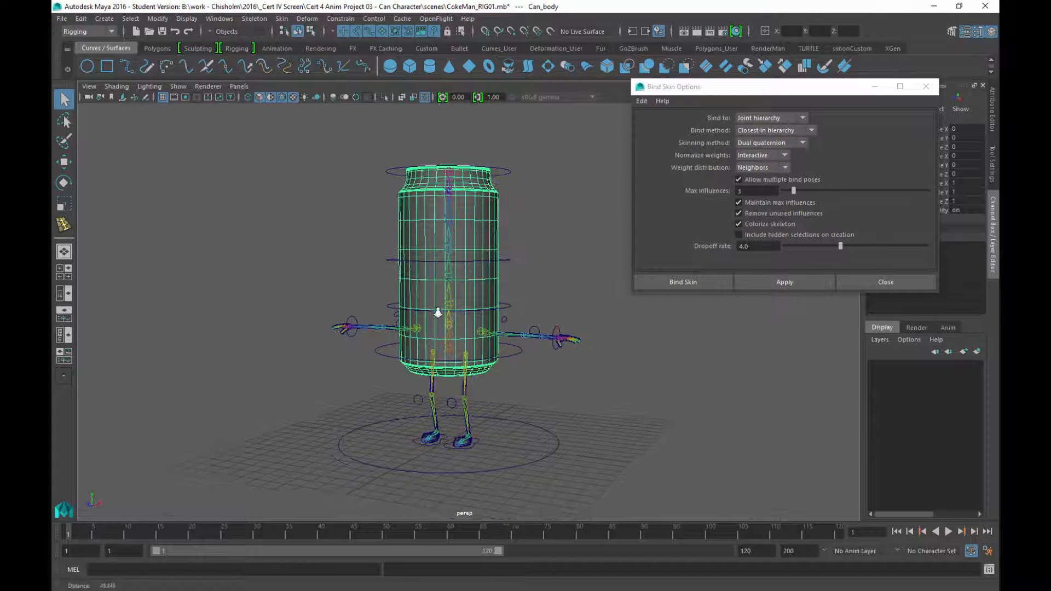
{"action": "scroll", "coordinate": [435, 315], "scroll_direction": "up", "scroll_amount": 5}
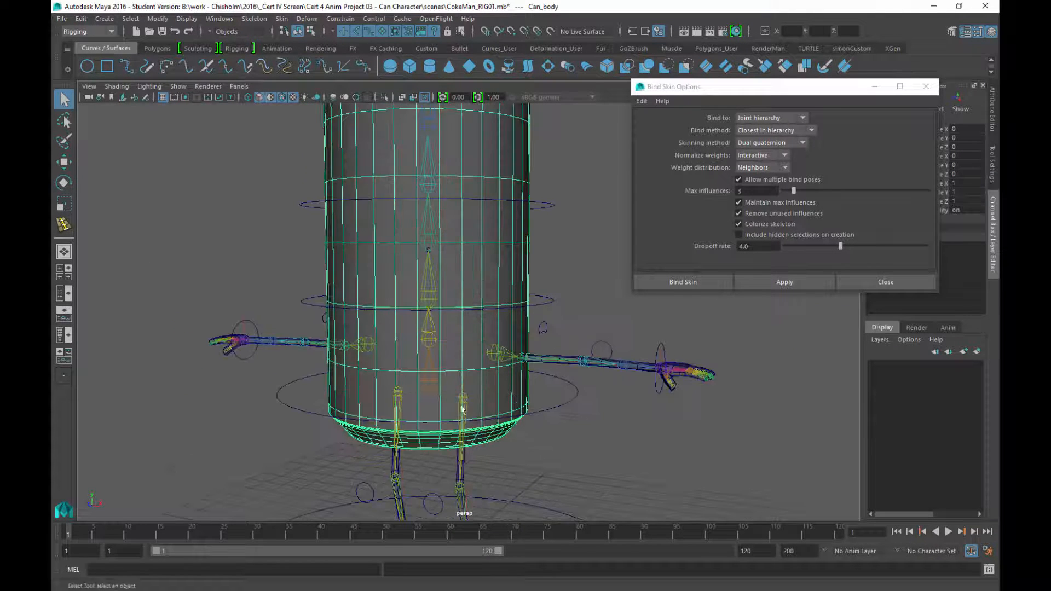
{"action": "left_click", "coordinate": [431, 393]}
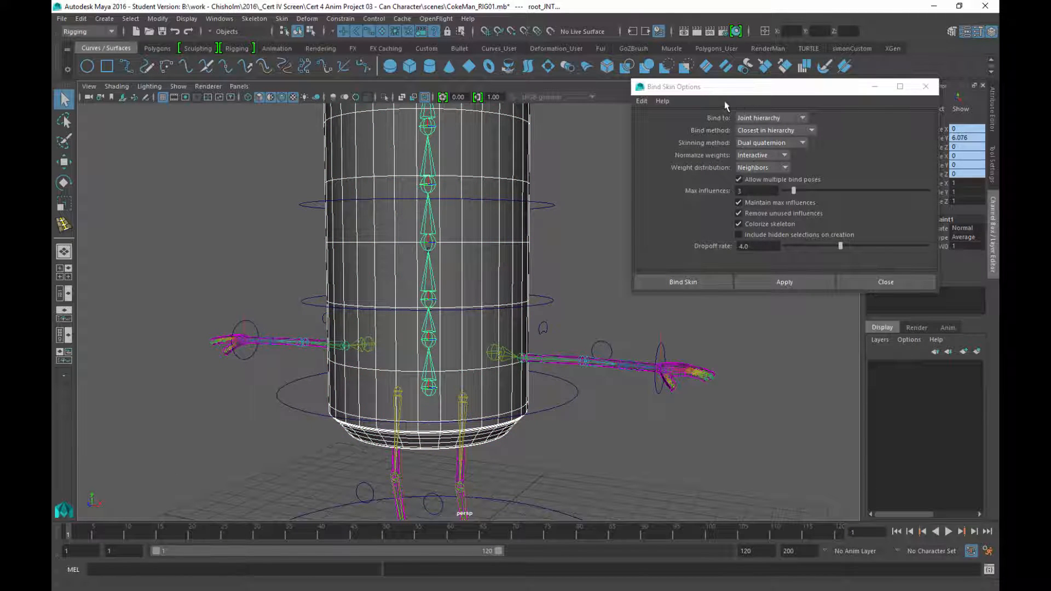
{"action": "left_click", "coordinate": [761, 282]}
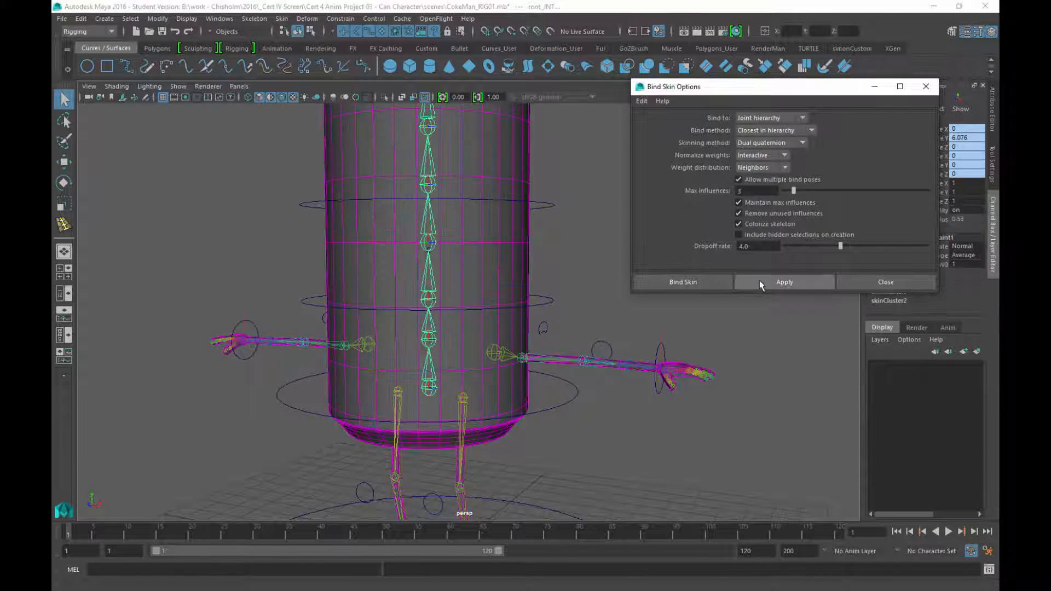
{"action": "left_click", "coordinate": [845, 280]}
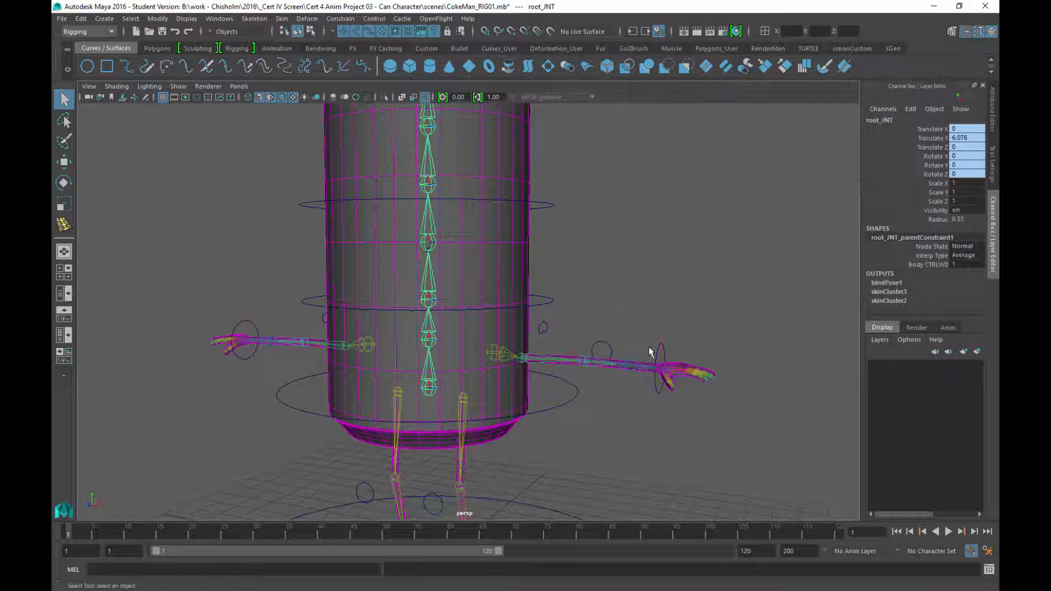
Reparent the left and right collar joints to the body joint at the base of the spine
{"action": "left_click", "coordinate": [602, 401]}
{"action": "middle_click_drag", "start_coordinate": [553, 402], "coordinate": [559, 327], "text": "alt"}
{"action": "right_click_drag", "start_coordinate": [439, 255], "coordinate": [600, 432], "text": "alt"}
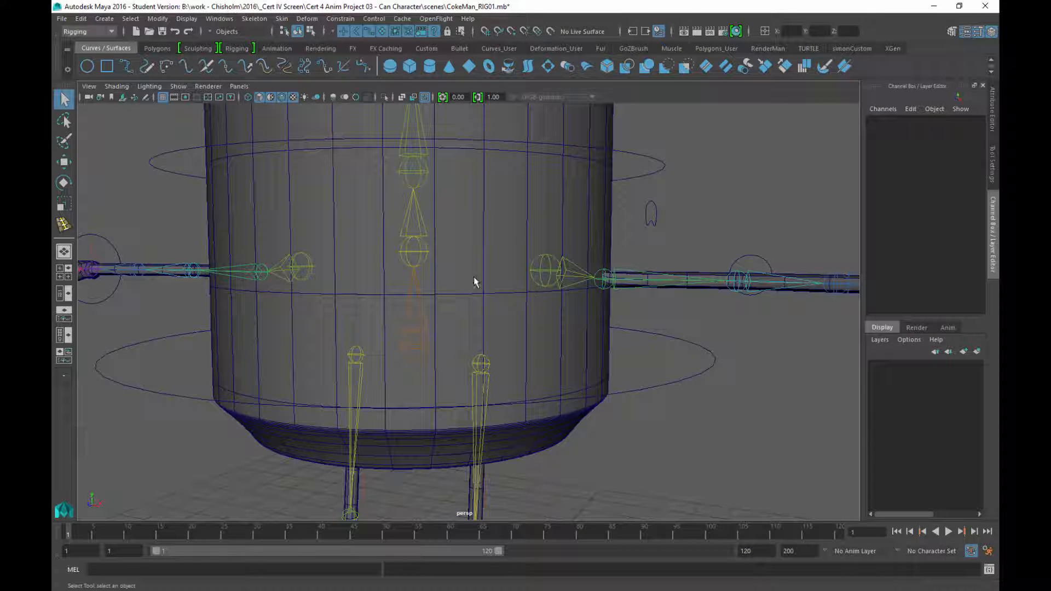
{"action": "left_click", "coordinate": [547, 272]}
{"action": "left_click", "coordinate": [307, 268], "text": "shift"}
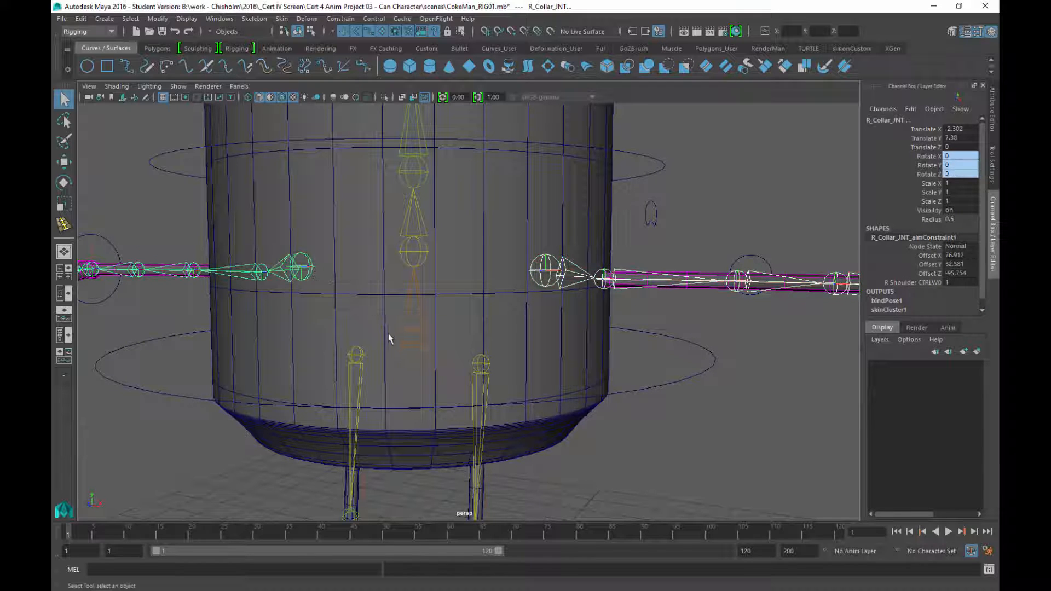
{"action": "left_click", "coordinate": [415, 253], "text": "shift"}
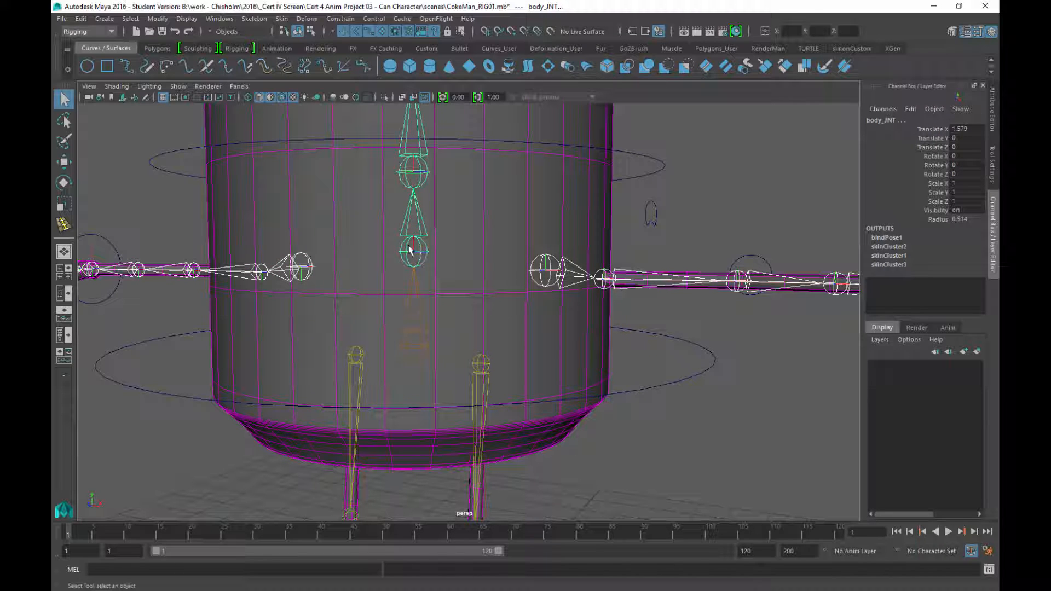
{"action": "key", "text": "p"}
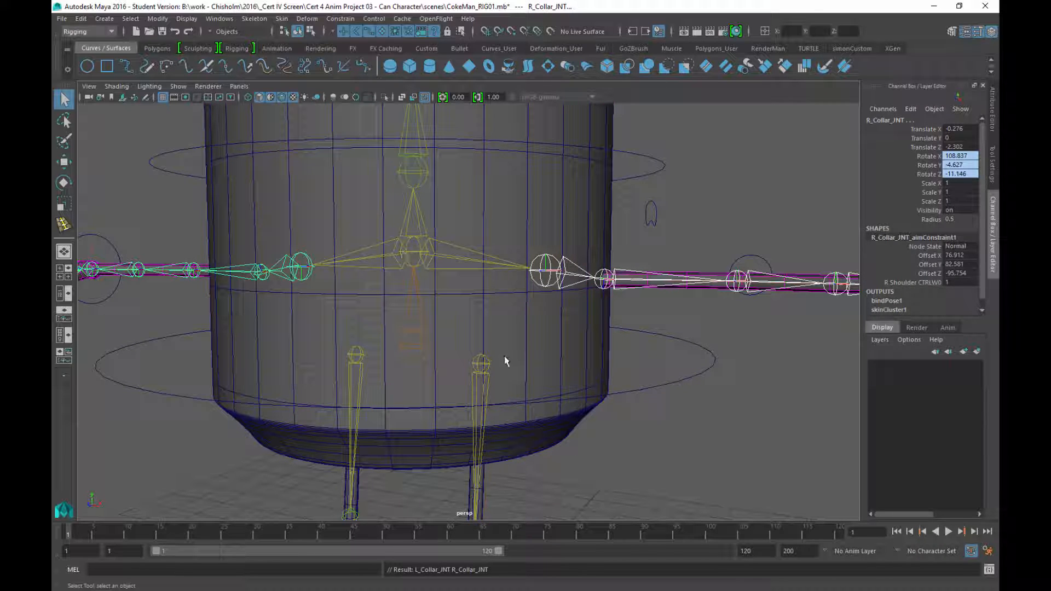
Reparent the left and right hip joints to the root joint, and clear the selection
{"action": "left_click", "coordinate": [481, 363]}
{"action": "left_click", "coordinate": [356, 357], "text": "shift"}
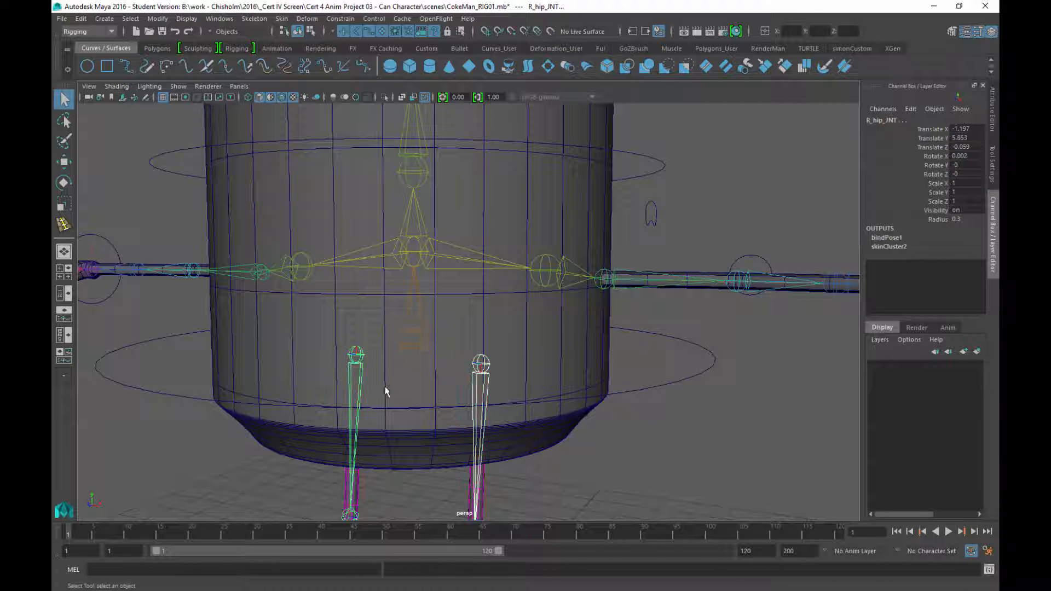
{"action": "left_click_drag", "start_coordinate": [542, 365], "coordinate": [444, 389], "text": "alt"}
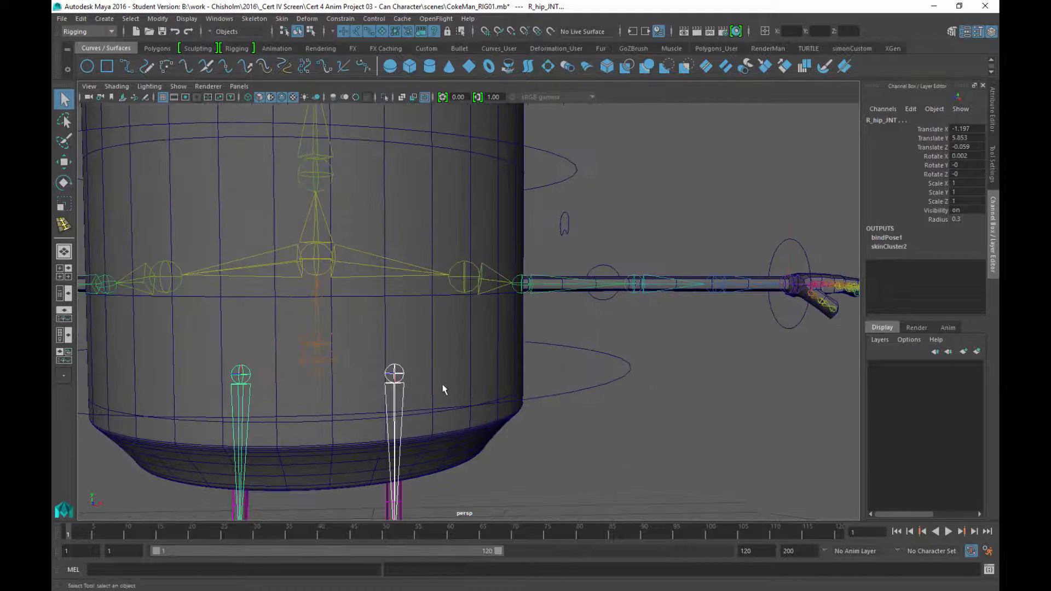
{"action": "left_click", "coordinate": [316, 361]}
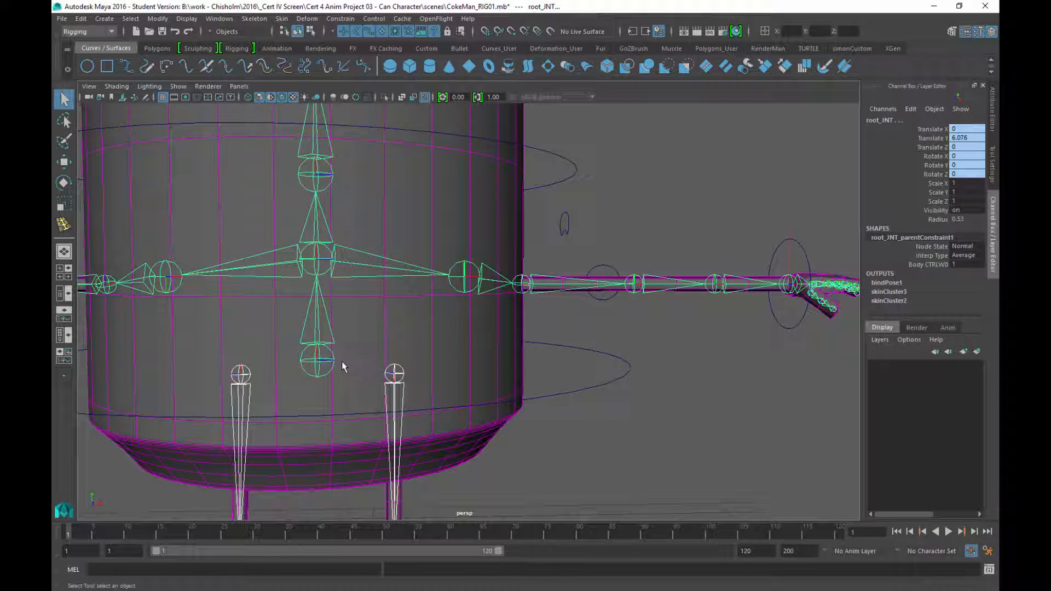
{"action": "key", "text": "p"}
{"action": "right_click_drag", "start_coordinate": [614, 377], "coordinate": [502, 290], "text": "alt"}
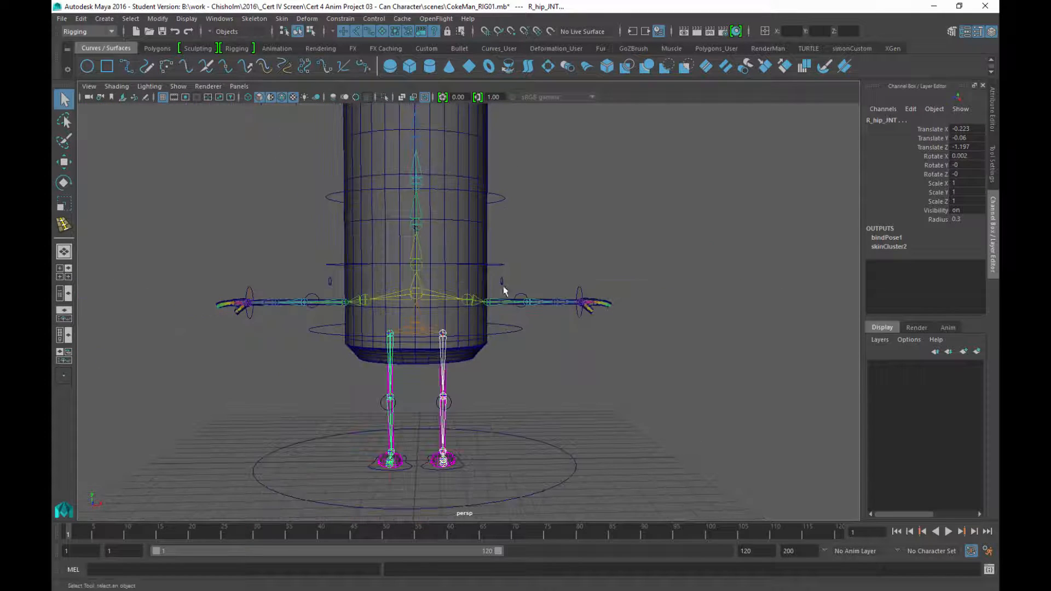
{"action": "left_click", "coordinate": [645, 314]}
Test the master control by moving it along X, undo the move, and clear the selection
{"action": "left_click_drag", "start_coordinate": [646, 315], "coordinate": [565, 291], "text": "alt"}
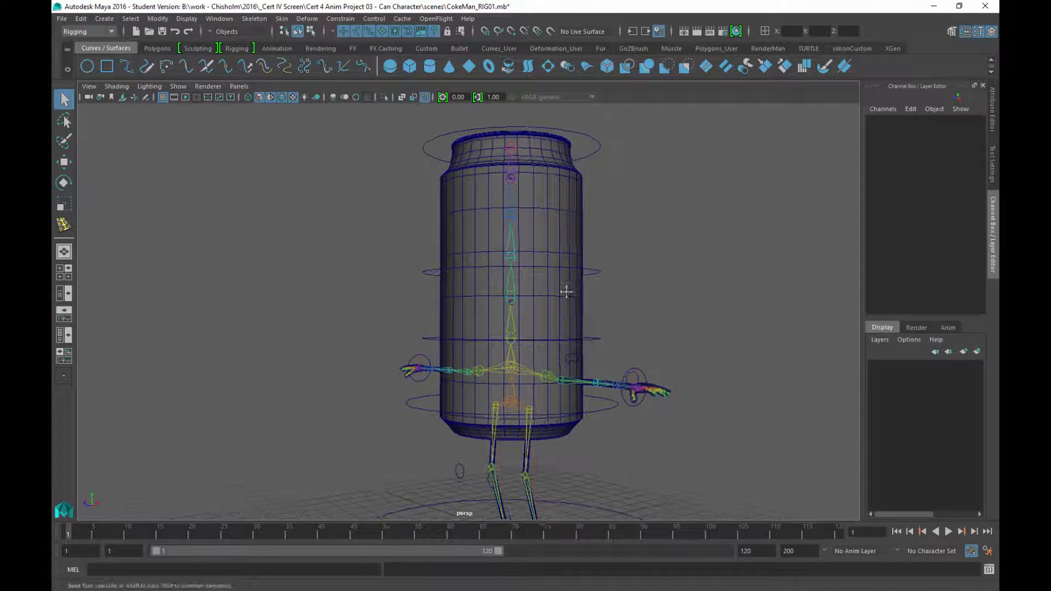
{"action": "right_click_drag", "start_coordinate": [566, 291], "coordinate": [454, 286], "text": "alt"}
{"action": "left_click", "coordinate": [534, 407]}
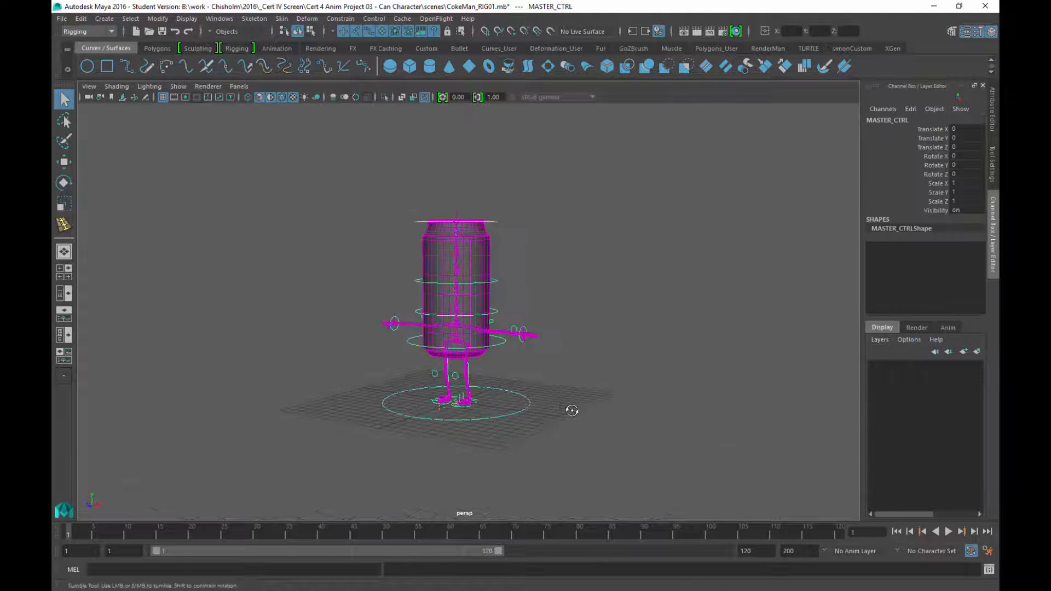
{"action": "key", "text": "w"}
{"action": "left_click_drag", "start_coordinate": [508, 405], "coordinate": [463, 436]}
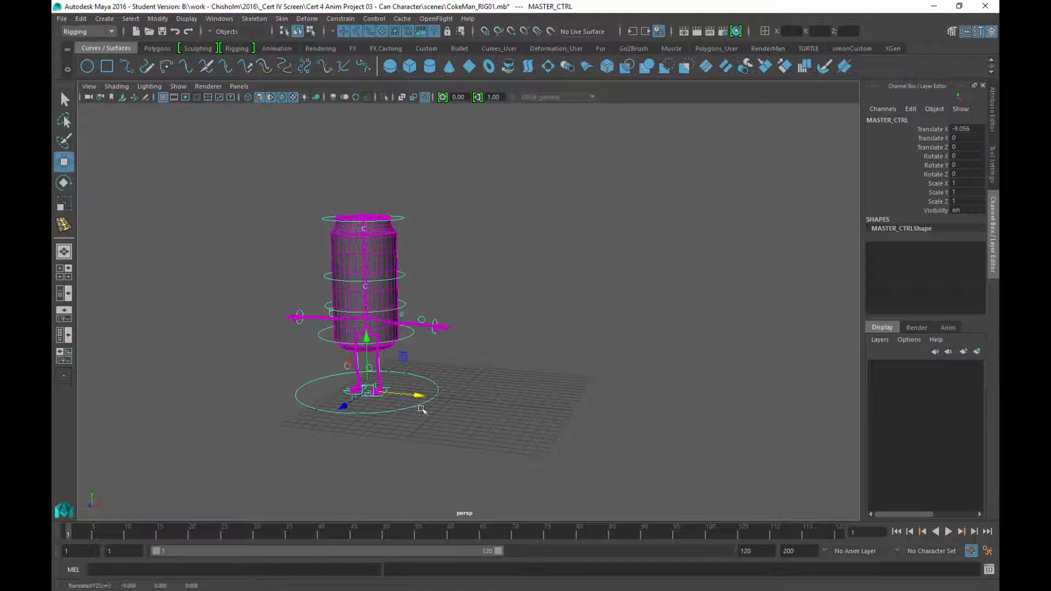
{"action": "key", "text": "ctrl+z"}
{"action": "left_click_drag", "start_coordinate": [530, 438], "coordinate": [577, 242], "text": "alt"}
{"action": "right_click_drag", "start_coordinate": [576, 241], "coordinate": [680, 438], "text": "alt"}
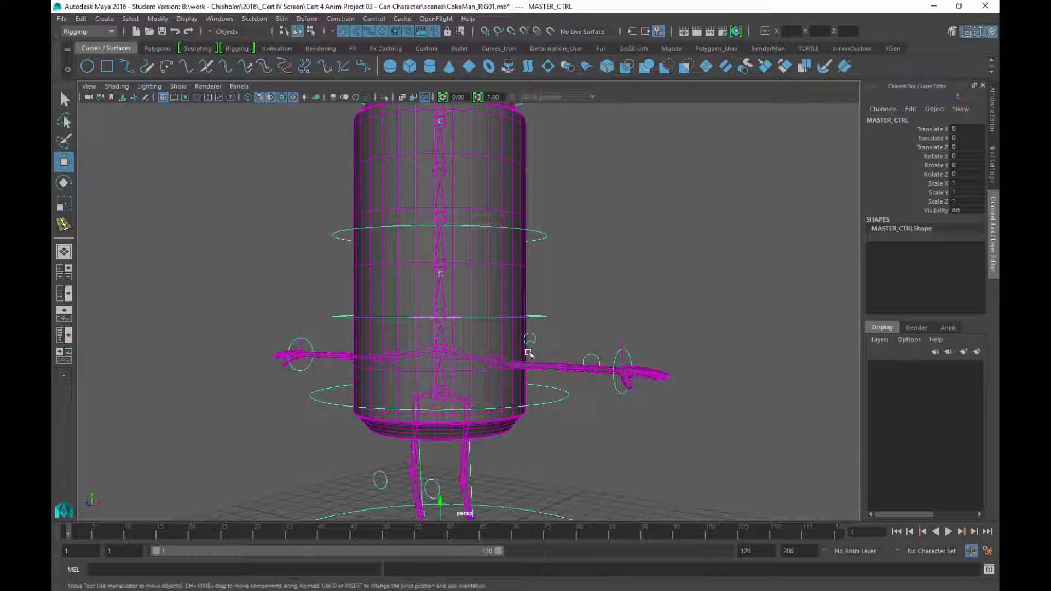
{"action": "left_click", "coordinate": [664, 305]}
Test the body control by raising it about 2 units along Y, and undo the move
{"action": "left_click_drag", "start_coordinate": [567, 312], "coordinate": [564, 260], "text": "alt"}
{"action": "right_click_drag", "start_coordinate": [564, 260], "coordinate": [617, 284], "text": "alt"}
{"action": "middle_click_drag", "start_coordinate": [617, 284], "coordinate": [639, 312], "text": "alt"}
{"action": "left_click_drag", "start_coordinate": [438, 394], "coordinate": [553, 413], "text": "alt"}
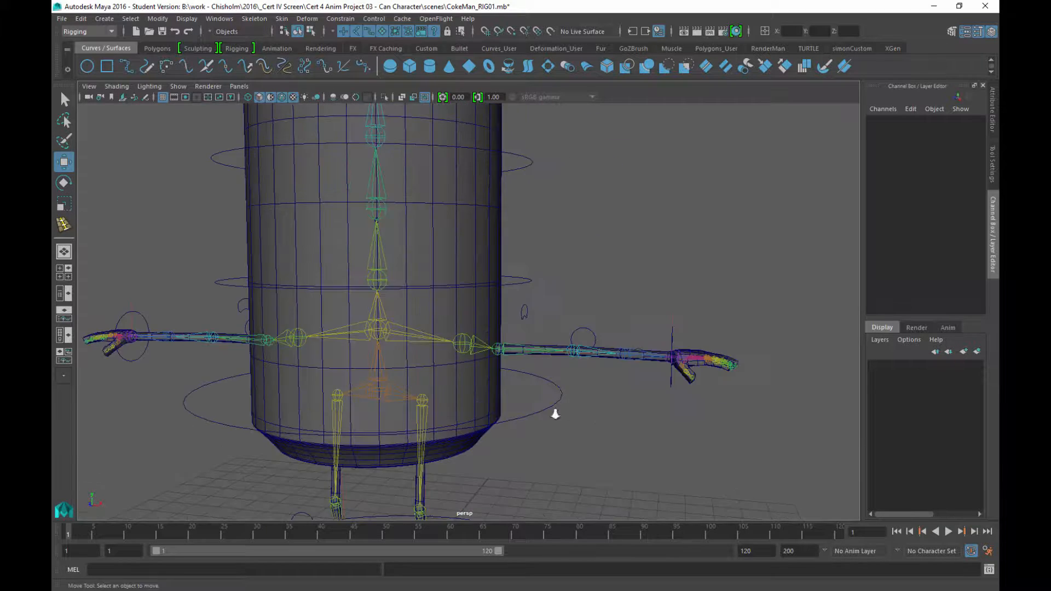
{"action": "right_click_drag", "start_coordinate": [554, 412], "coordinate": [505, 396], "text": "alt"}
{"action": "middle_click_drag", "start_coordinate": [505, 396], "coordinate": [547, 369], "text": "alt"}
{"action": "left_click", "coordinate": [552, 326]}
{"action": "left_click_drag", "start_coordinate": [586, 401], "coordinate": [591, 375], "text": "alt"}
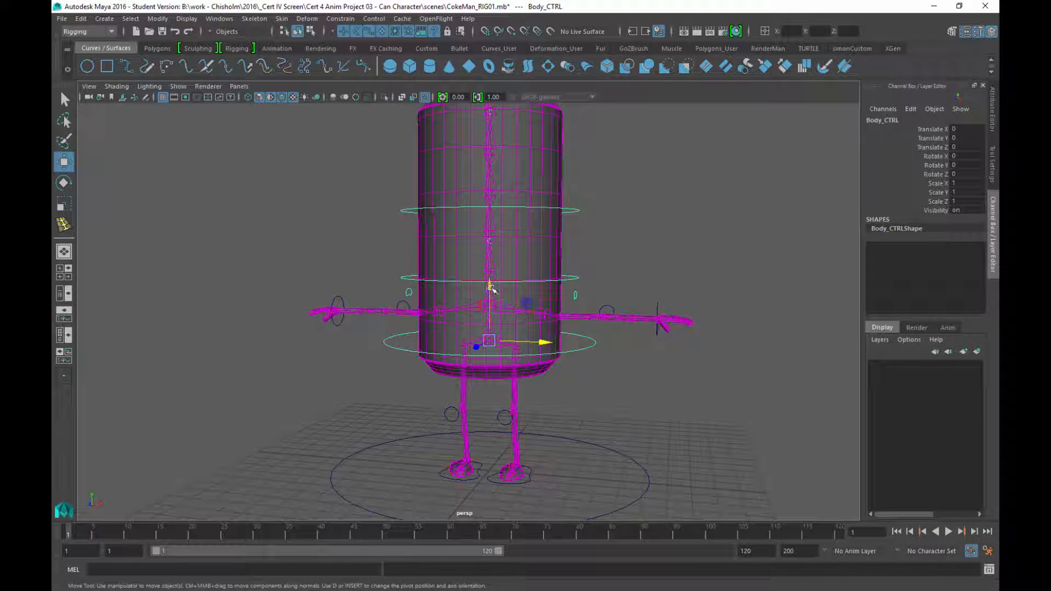
{"action": "left_click_drag", "start_coordinate": [490, 285], "coordinate": [463, 254]}
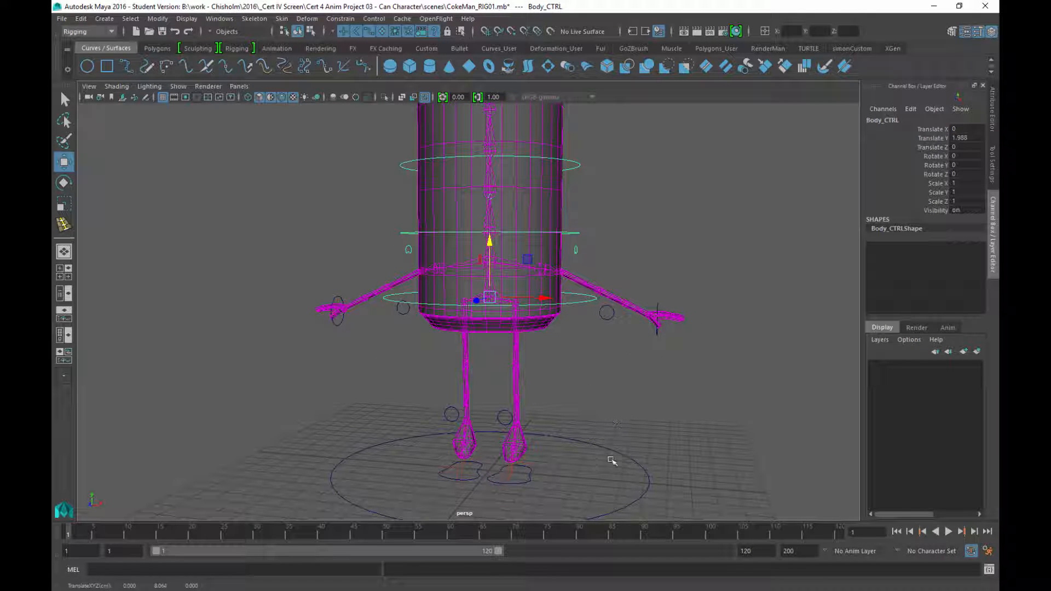
{"action": "left_click_drag", "start_coordinate": [625, 418], "coordinate": [712, 290], "text": "alt"}
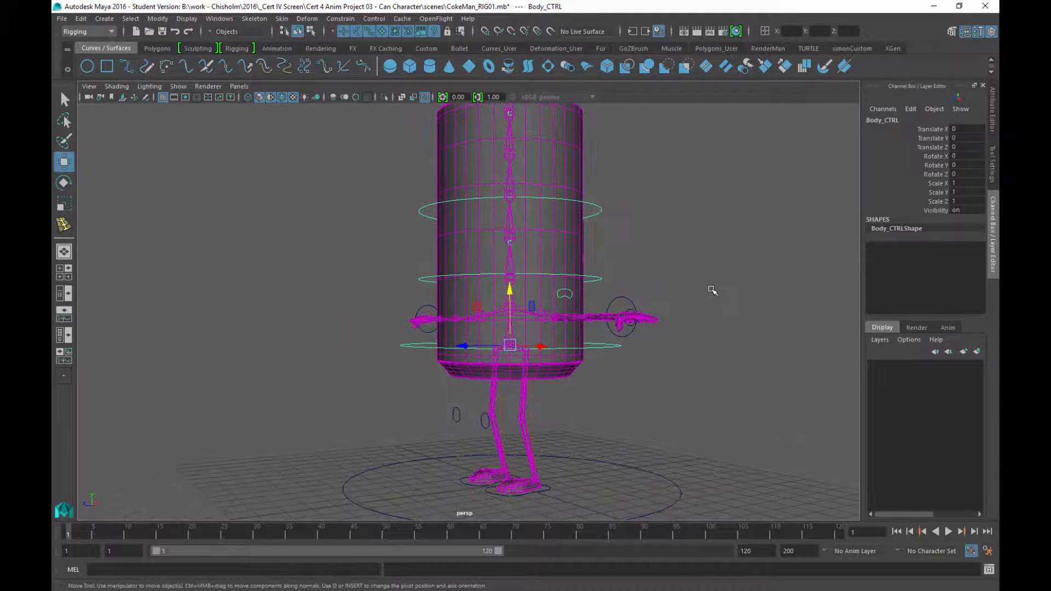
Test how the can leans by rotating the body control about -38° around Z, and undo the rotation
{"action": "left_click_drag", "start_coordinate": [554, 389], "coordinate": [516, 347], "text": "alt"}
{"action": "key", "text": "e"}
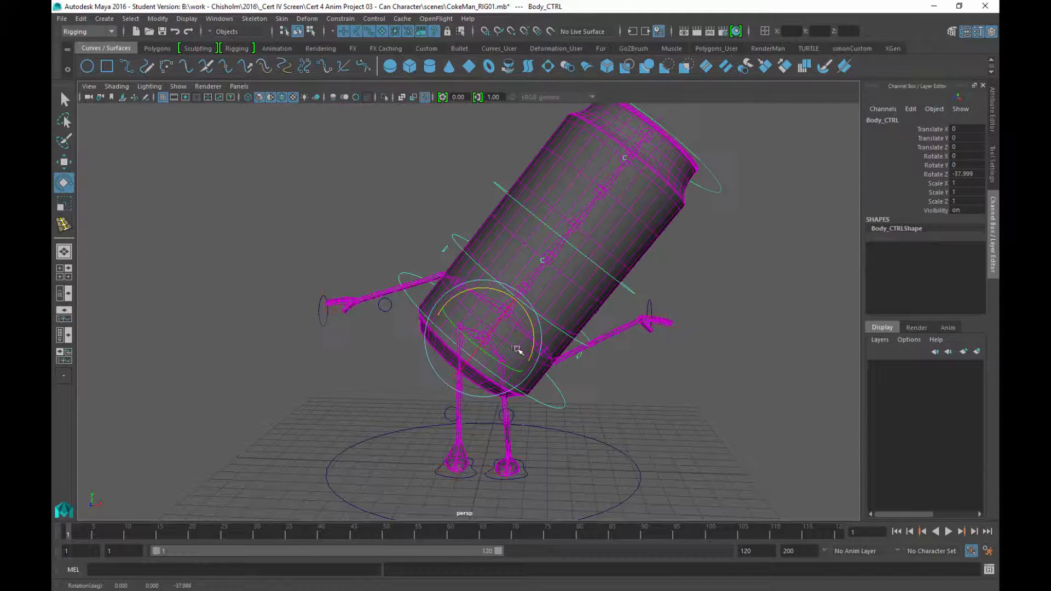
{"action": "key", "text": "ctrl+z"}
{"action": "left_click_drag", "start_coordinate": [608, 310], "coordinate": [584, 293], "text": "alt"}
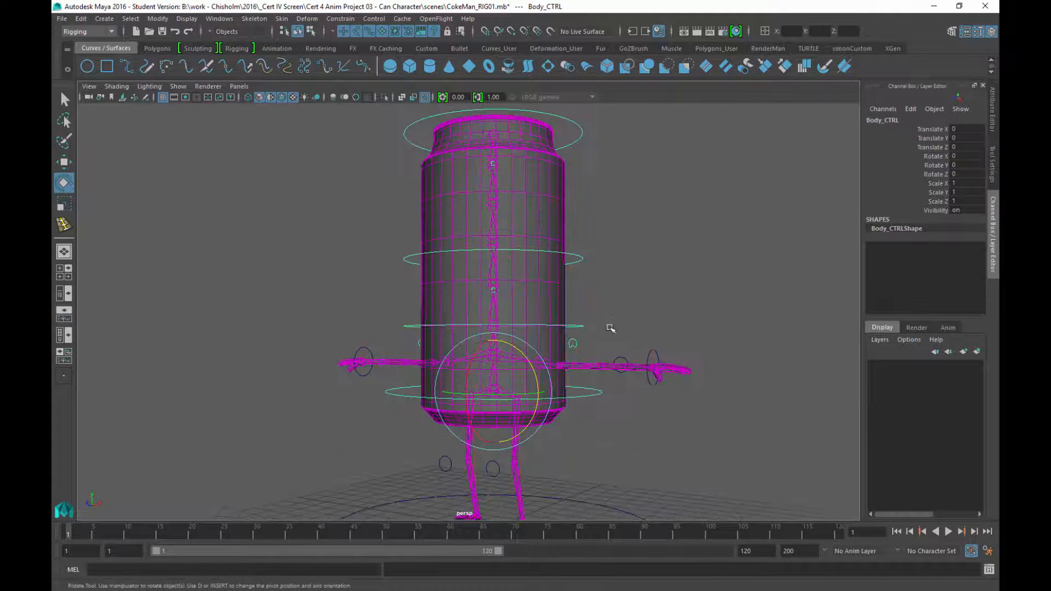
Test the left shoulder control by moving it about -0.23 in X and 0.23 in Y, and undo the move
{"action": "left_click_drag", "start_coordinate": [609, 327], "coordinate": [626, 296], "text": "alt"}
{"action": "left_click", "coordinate": [584, 360]}
{"action": "middle_click_drag", "start_coordinate": [626, 295], "coordinate": [579, 237], "text": "alt"}
{"action": "right_click_drag", "start_coordinate": [580, 237], "coordinate": [613, 360], "text": "alt"}
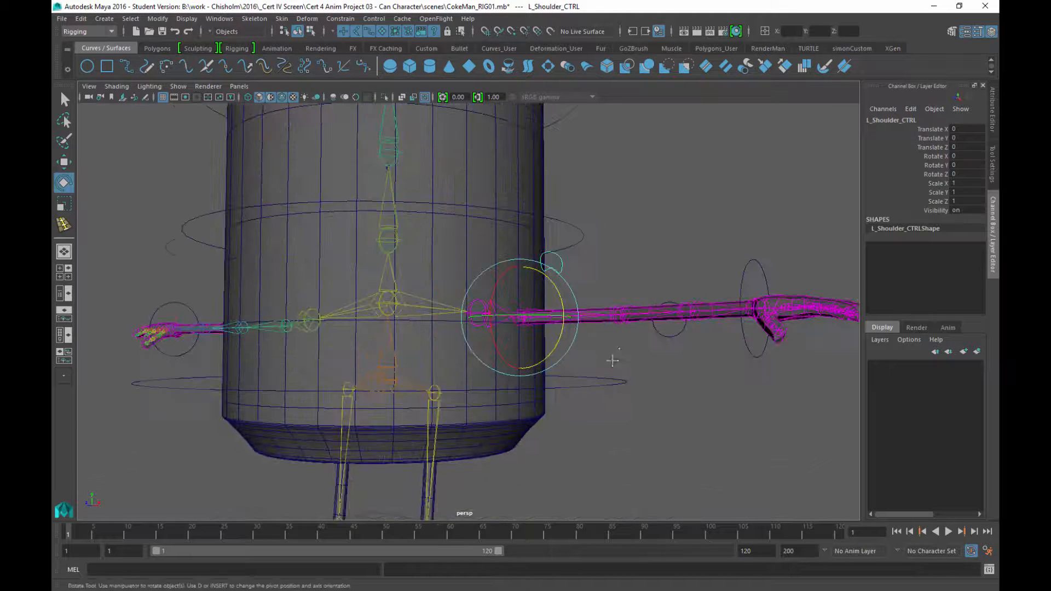
{"action": "left_click_drag", "start_coordinate": [612, 360], "coordinate": [552, 394], "text": "alt"}
{"action": "key", "text": "w"}
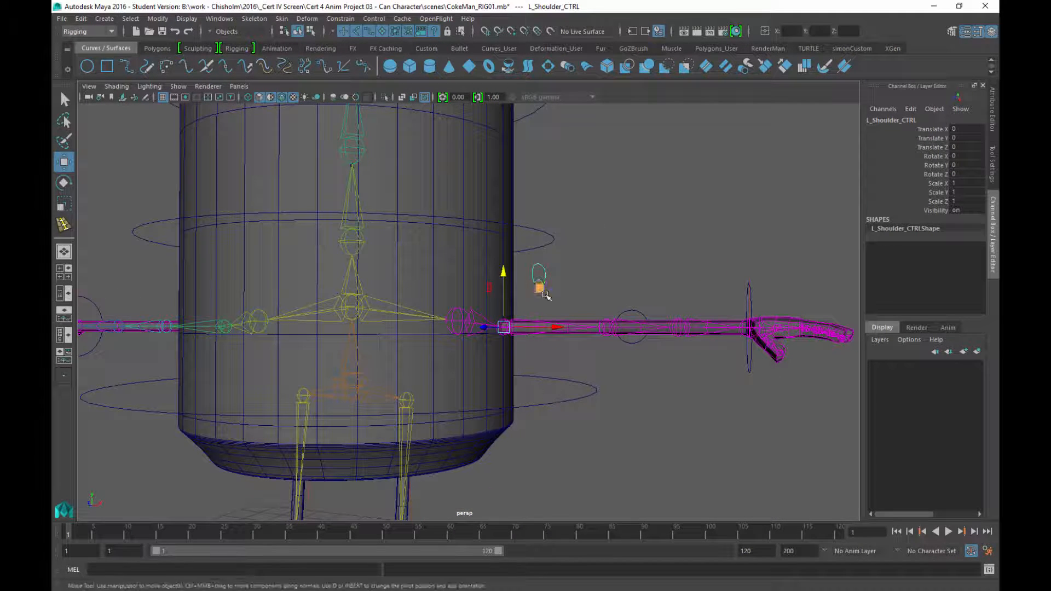
{"action": "left_click_drag", "start_coordinate": [539, 290], "coordinate": [525, 265]}
{"action": "key", "text": "ctrl+z"}
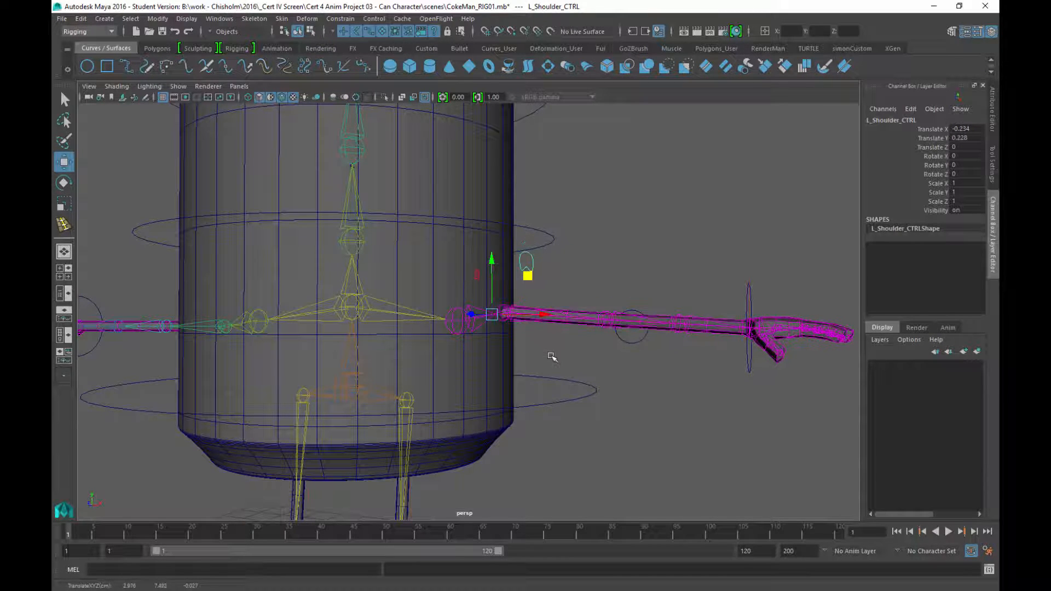
{"action": "left_click_drag", "start_coordinate": [539, 364], "coordinate": [531, 383], "text": "alt"}
Test the lower spine control by rotating it about -17° around X, and undo the rotation
{"action": "middle_click_drag", "start_coordinate": [586, 256], "coordinate": [651, 332], "text": "alt"}
{"action": "right_click_drag", "start_coordinate": [652, 331], "coordinate": [539, 236], "text": "alt"}
{"action": "left_click", "coordinate": [574, 313]}
{"action": "left_click_drag", "start_coordinate": [579, 322], "coordinate": [577, 372], "text": "alt"}
{"action": "right_click_drag", "start_coordinate": [576, 372], "coordinate": [395, 202], "text": "alt"}
{"action": "left_click_drag", "start_coordinate": [394, 201], "coordinate": [565, 289], "text": "alt"}
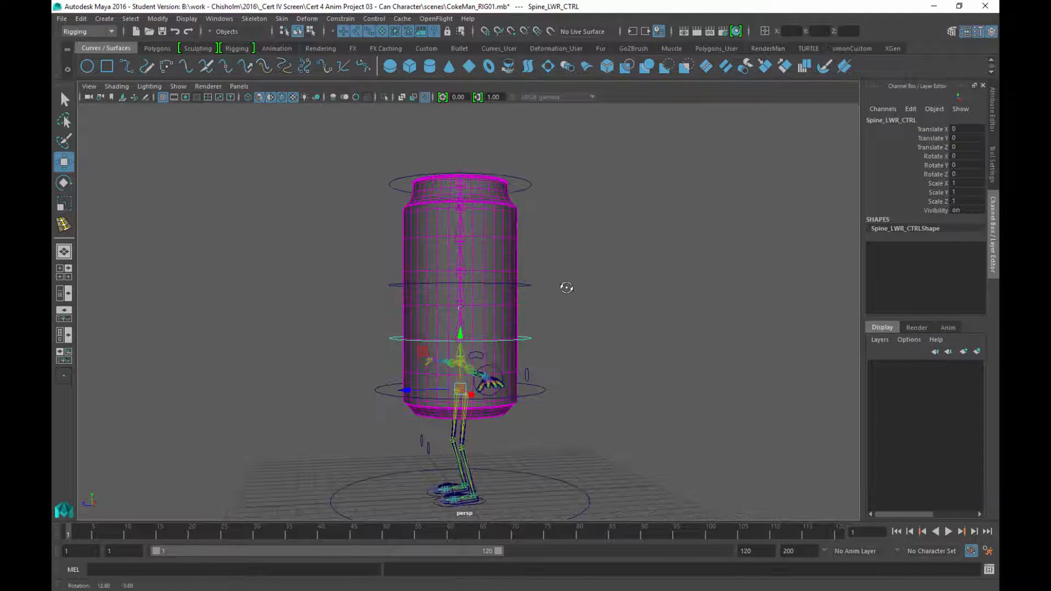
{"action": "right_click_drag", "start_coordinate": [565, 289], "coordinate": [622, 366], "text": "alt"}
{"action": "left_click_drag", "start_coordinate": [621, 366], "coordinate": [625, 316], "text": "alt"}
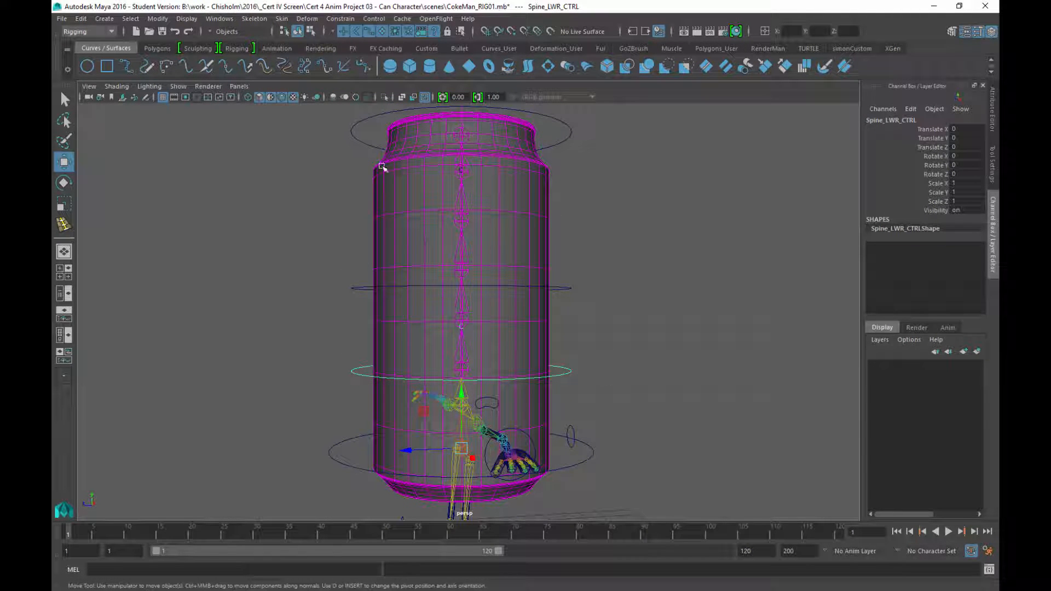
{"action": "left_click_drag", "start_coordinate": [462, 306], "coordinate": [534, 279], "text": "alt"}
{"action": "key", "text": "e"}
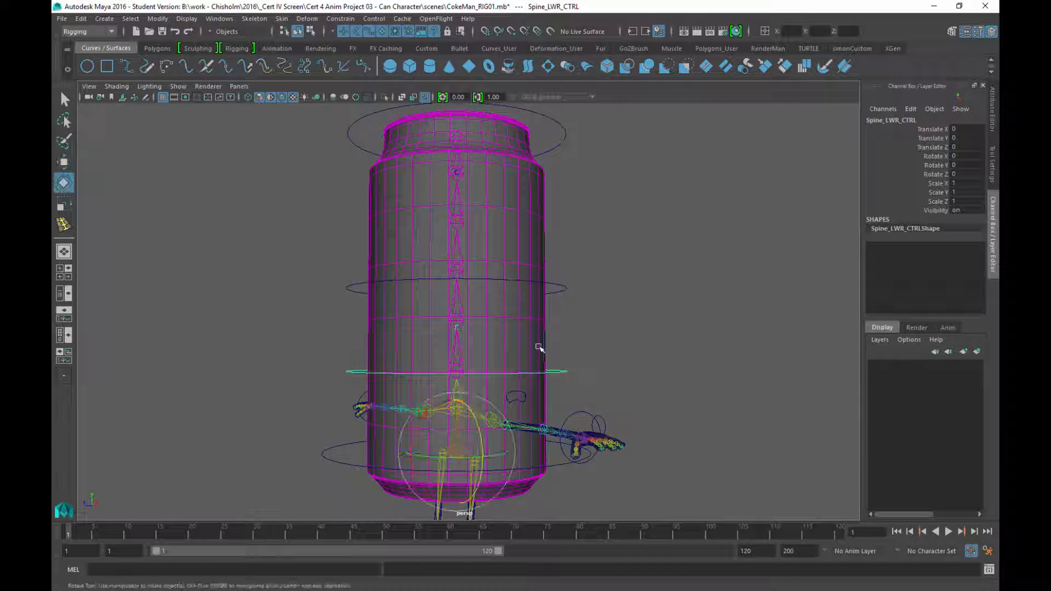
{"action": "left_click_drag", "start_coordinate": [640, 335], "coordinate": [629, 357], "text": "alt"}
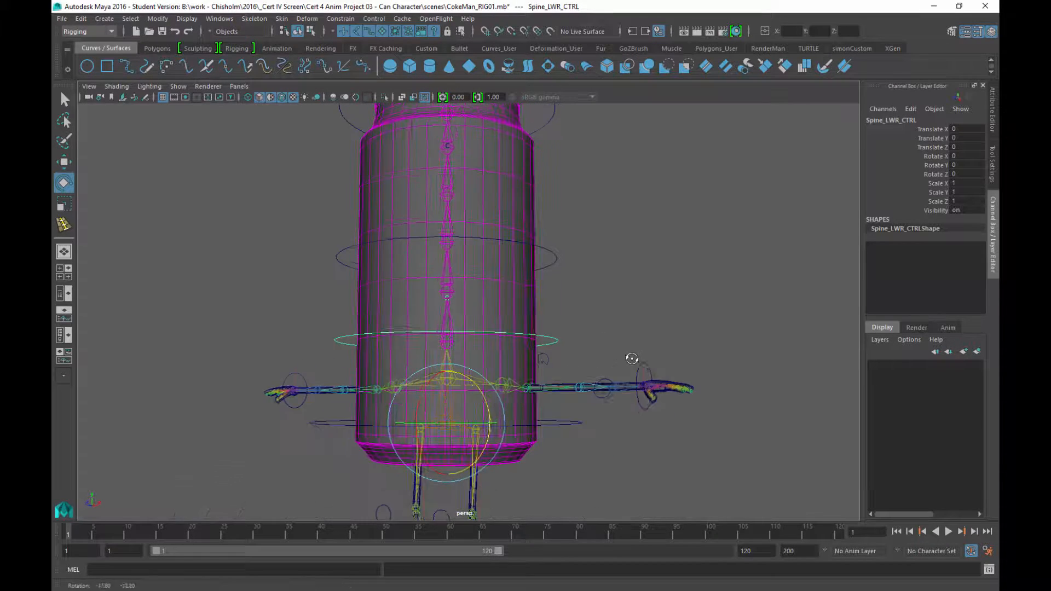
{"action": "right_click_drag", "start_coordinate": [629, 357], "coordinate": [574, 377], "text": "alt"}
{"action": "left_click_drag", "start_coordinate": [575, 377], "coordinate": [556, 340], "text": "alt"}
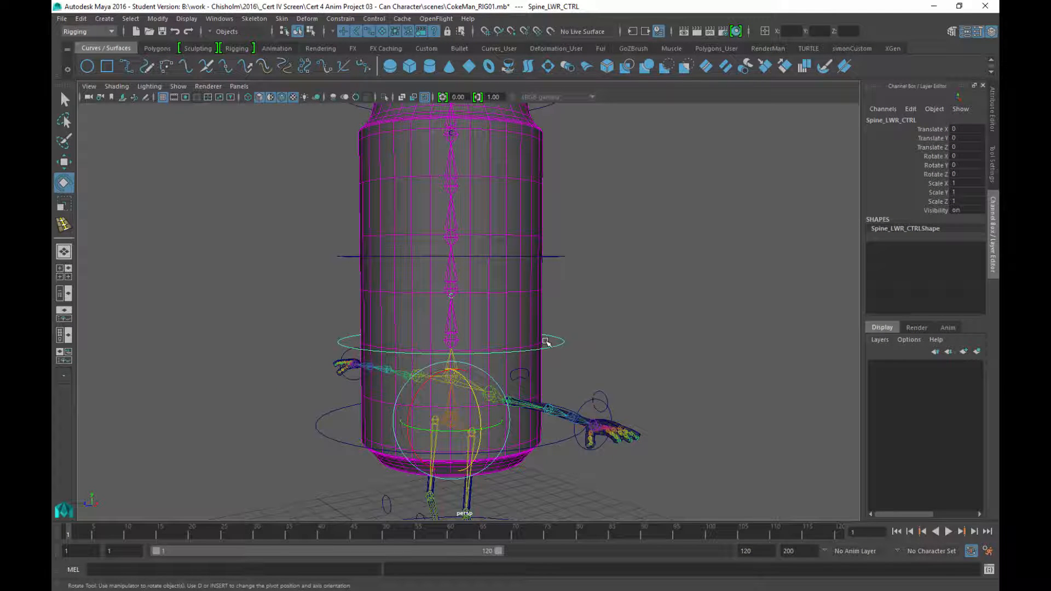
{"action": "left_click_drag", "start_coordinate": [554, 386], "coordinate": [454, 383], "text": "alt"}
{"action": "left_click_drag", "start_coordinate": [432, 377], "coordinate": [445, 376]}
{"action": "key", "text": "ctrl+z"}
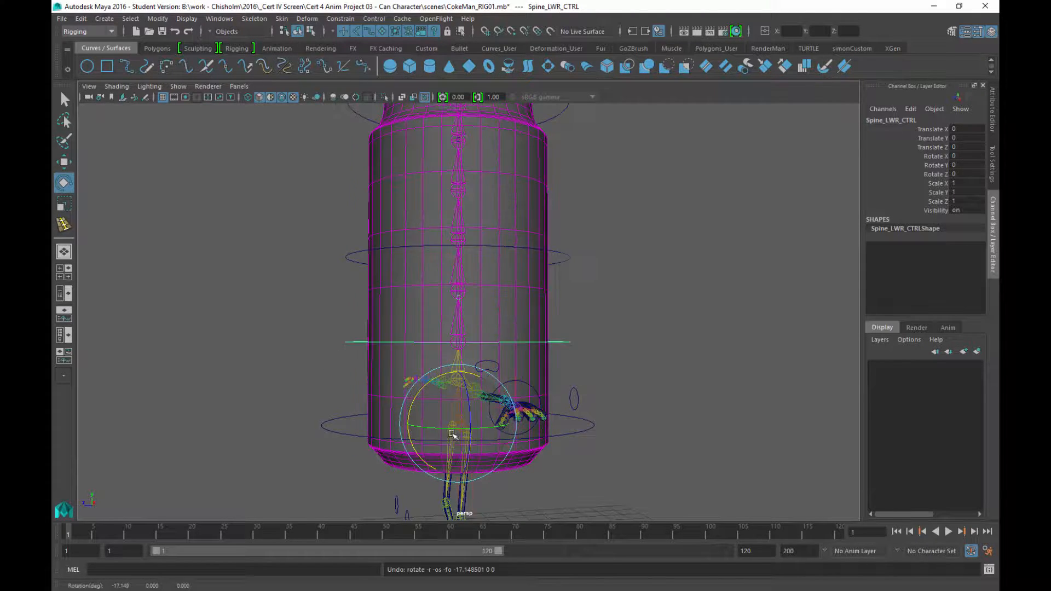
Rotate the lower spine control sideways about -8° around Z as a test, and undo the rotation
{"action": "left_click_drag", "start_coordinate": [457, 434], "coordinate": [554, 428], "text": "alt"}
{"action": "mouse_move", "coordinate": [490, 403]}
{"action": "left_mouse_down"}
{"action": "mouse_move", "coordinate": [492, 413]}
{"action": "mouse_move", "coordinate": [478, 390]}
{"action": "left_mouse_up"}
{"action": "key", "text": "ctrl+z"}
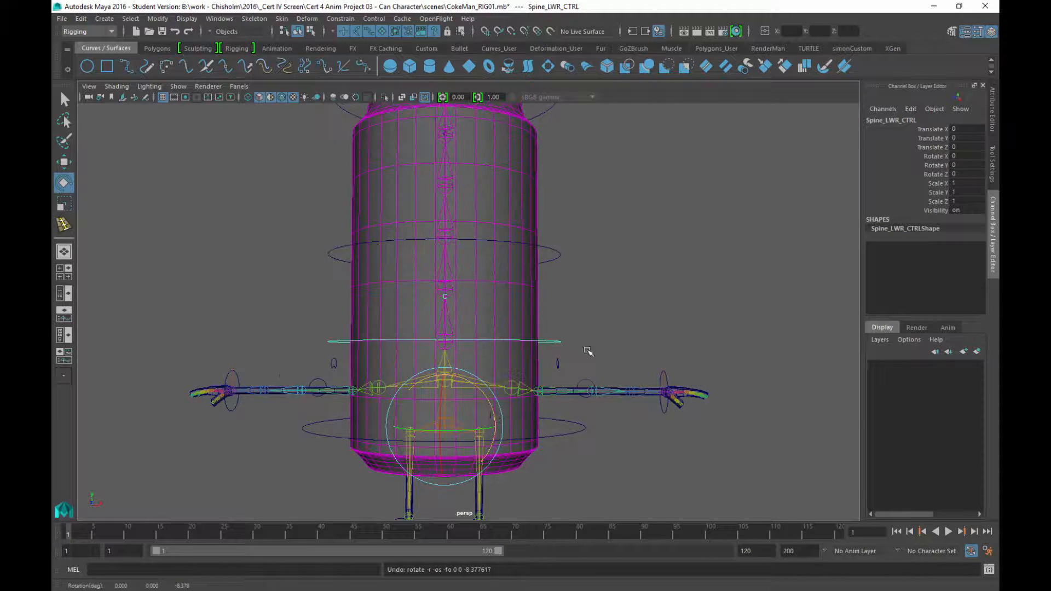
Test the spine bend control by rotating it about 40° around X, and undo the bend
{"action": "left_click_drag", "start_coordinate": [587, 352], "coordinate": [485, 298], "text": "alt"}
{"action": "left_click_drag", "start_coordinate": [430, 269], "coordinate": [468, 290]}
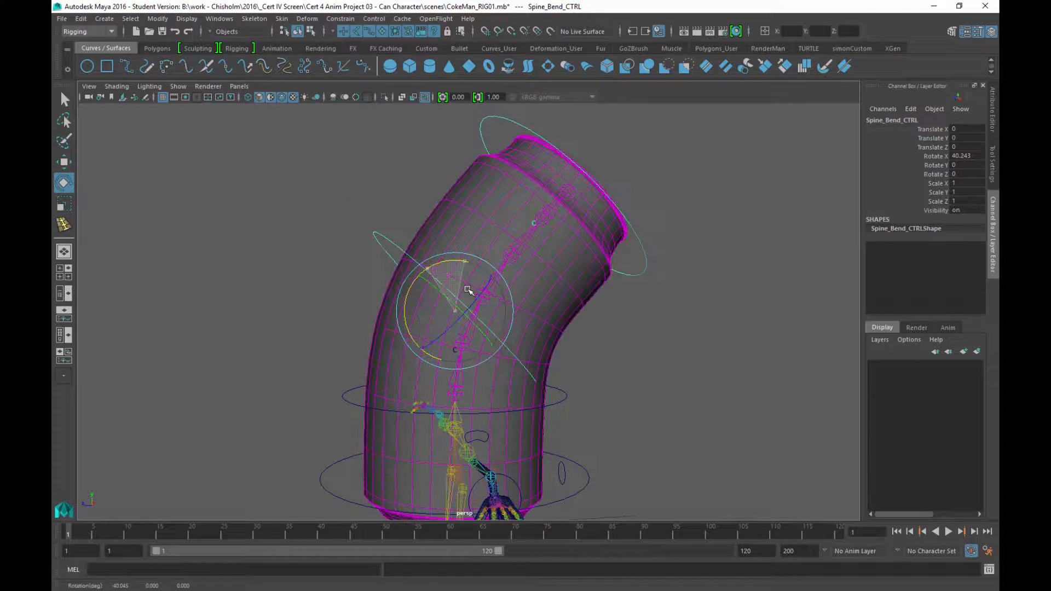
{"action": "key", "text": "ctrl+z"}
Test the upper spine control at the can's rim by rotating it about 19° around Z, and undo the rotation
{"action": "left_click_drag", "start_coordinate": [375, 202], "coordinate": [432, 194], "text": "alt"}
{"action": "left_click_drag", "start_coordinate": [568, 130], "coordinate": [551, 166]}
{"action": "left_click_drag", "start_coordinate": [608, 195], "coordinate": [640, 195], "text": "alt"}
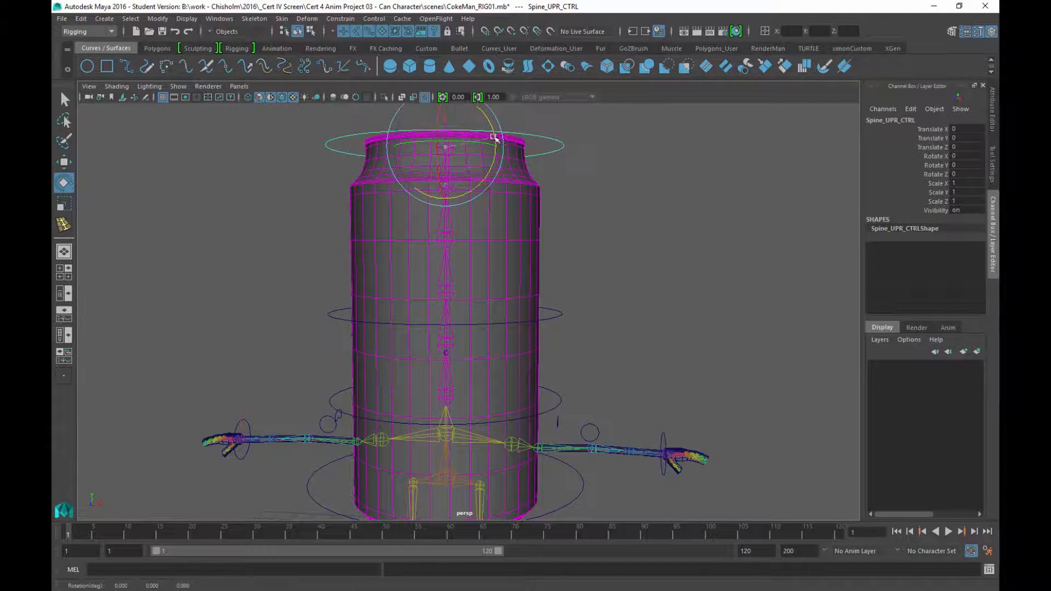
{"action": "left_click_drag", "start_coordinate": [529, 152], "coordinate": [483, 121]}
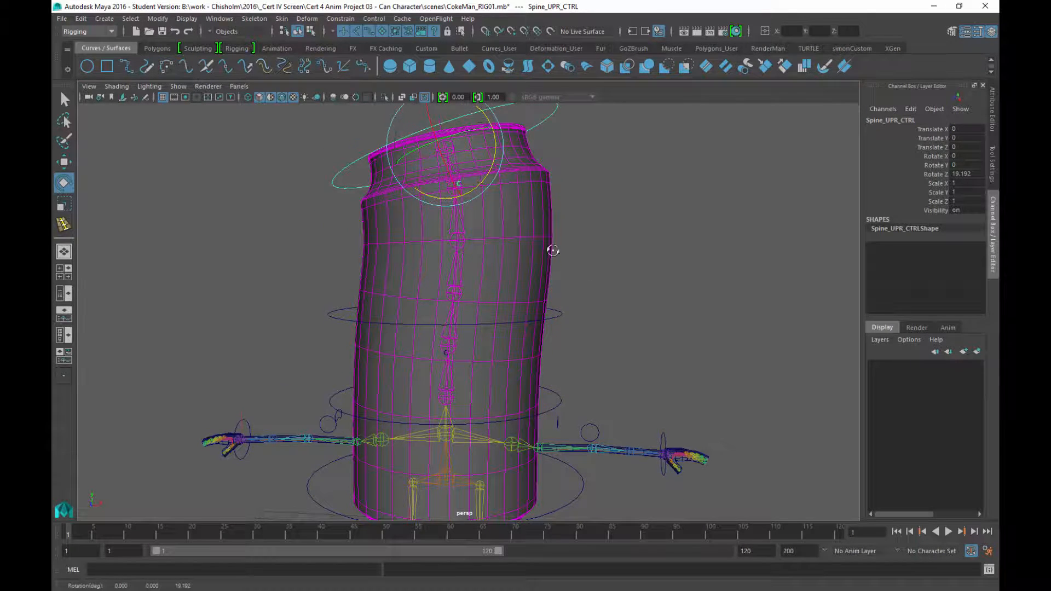
{"action": "left_click_drag", "start_coordinate": [553, 250], "coordinate": [506, 211], "text": "alt"}
{"action": "key", "text": "ctrl+z"}
Test the upper spine control's forward tilt and its twist of about -17° around Y, undo both, and clear the selection
{"action": "middle_click_drag", "start_coordinate": [506, 212], "coordinate": [497, 287], "text": "alt"}
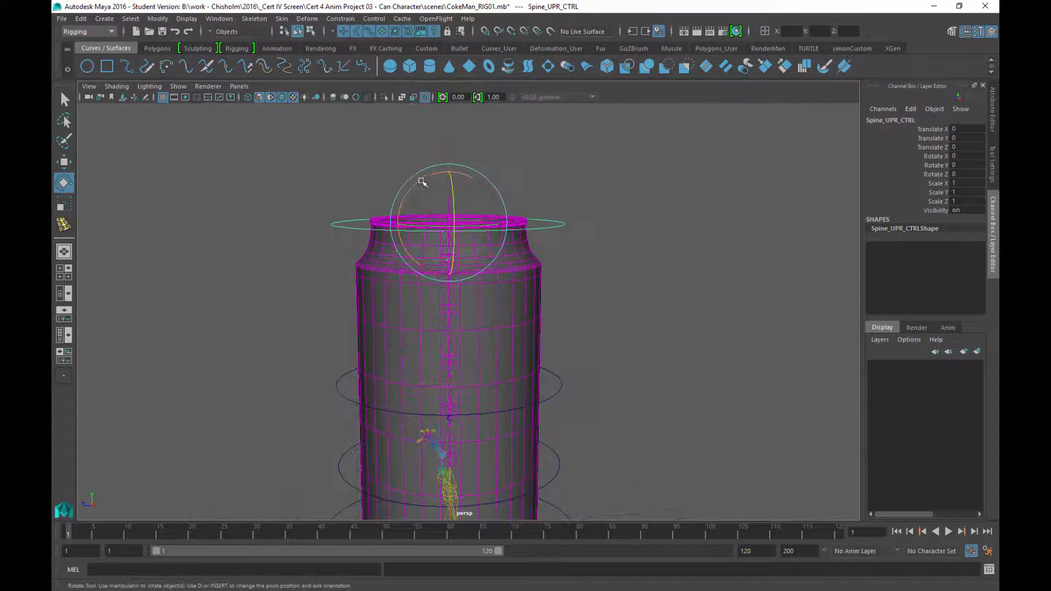
{"action": "left_click_drag", "start_coordinate": [422, 183], "coordinate": [522, 278]}
{"action": "key", "text": "ctrl+z"}
{"action": "mouse_move", "coordinate": [468, 225]}
{"action": "left_mouse_down"}
{"action": "mouse_move", "coordinate": [481, 222]}
{"action": "mouse_move", "coordinate": [450, 226]}
{"action": "mouse_move", "coordinate": [484, 226]}
{"action": "mouse_move", "coordinate": [456, 232]}
{"action": "left_mouse_up"}
{"action": "key", "text": "ctrl+z"}
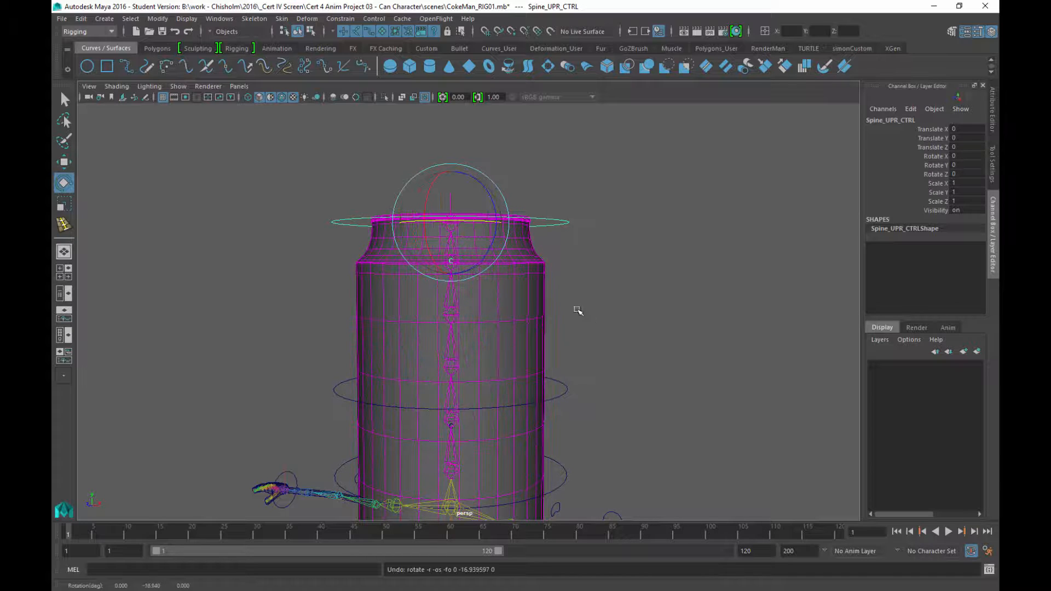
{"action": "left_click", "coordinate": [579, 311]}
Select the arm and hand mesh and display it with smooth mesh preview
{"action": "right_click_drag", "start_coordinate": [579, 310], "coordinate": [514, 300], "text": "alt"}
{"action": "middle_click_drag", "start_coordinate": [565, 372], "coordinate": [563, 300], "text": "alt"}
{"action": "left_click_drag", "start_coordinate": [564, 301], "coordinate": [558, 343], "text": "alt"}
{"action": "key", "text": "q"}
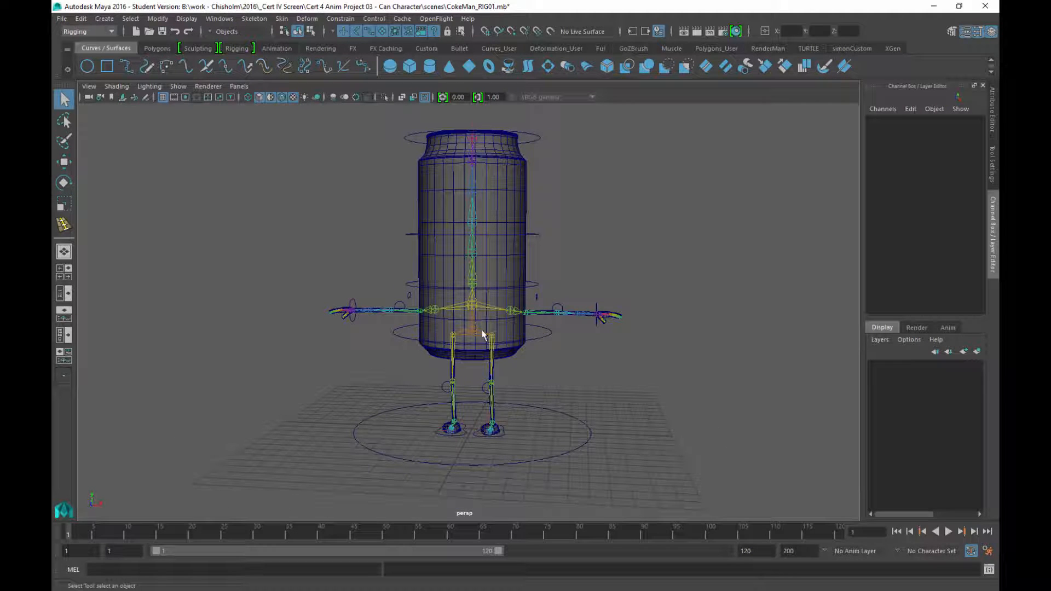
{"action": "left_click_drag", "start_coordinate": [630, 222], "coordinate": [595, 233], "text": "alt"}
{"action": "right_click_drag", "start_coordinate": [604, 258], "coordinate": [747, 402], "text": "alt"}
{"action": "left_click_drag", "start_coordinate": [747, 377], "coordinate": [665, 397], "text": "alt"}
{"action": "middle_click_drag", "start_coordinate": [690, 362], "coordinate": [577, 271], "text": "alt"}
{"action": "left_click", "coordinate": [590, 357]}
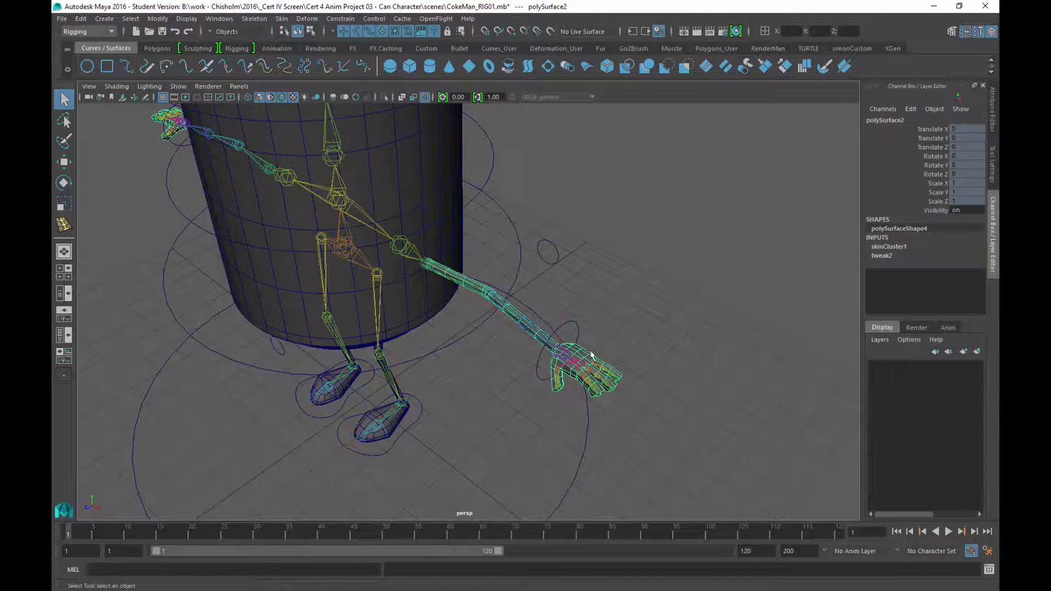
{"action": "middle_click_drag", "start_coordinate": [626, 350], "coordinate": [544, 277], "text": "alt"}
{"action": "right_click_drag", "start_coordinate": [544, 280], "coordinate": [618, 395], "text": "alt"}
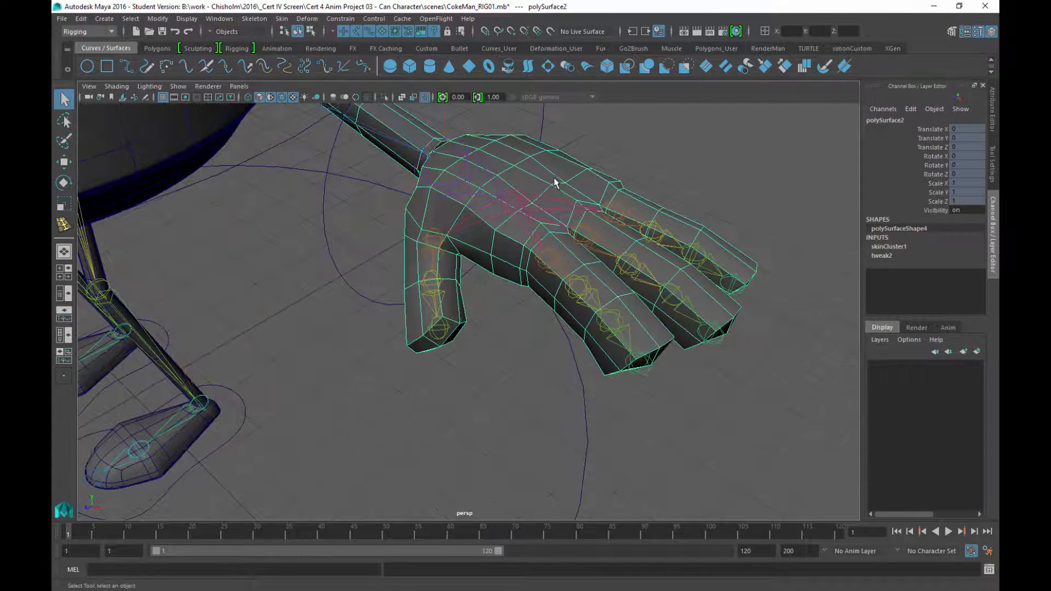
{"action": "key", "text": "3"}
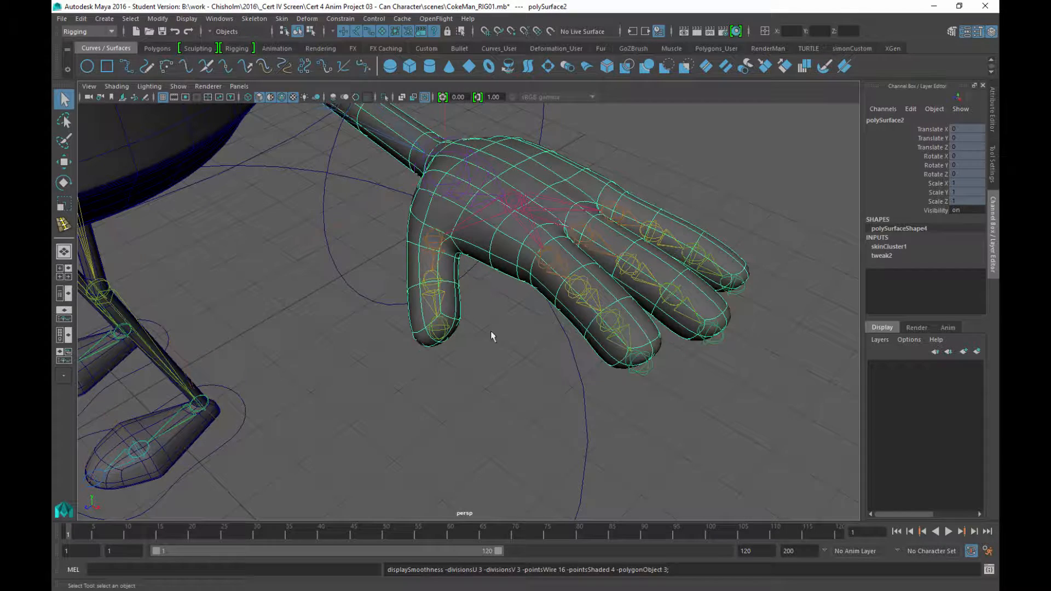
Select the legs and feet mesh, inspect it together with the can body, and clear the selection
{"action": "right_click_drag", "start_coordinate": [544, 388], "coordinate": [517, 354], "text": "alt"}
{"action": "middle_click_drag", "start_coordinate": [516, 354], "coordinate": [606, 336], "text": "alt"}
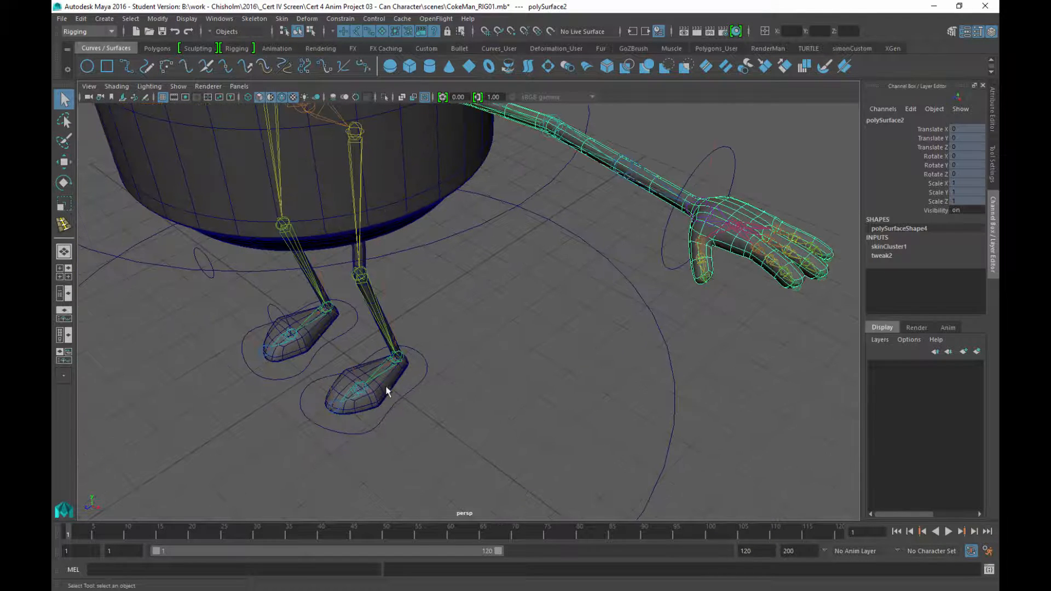
{"action": "left_click", "coordinate": [415, 194]}
{"action": "left_click", "coordinate": [392, 384]}
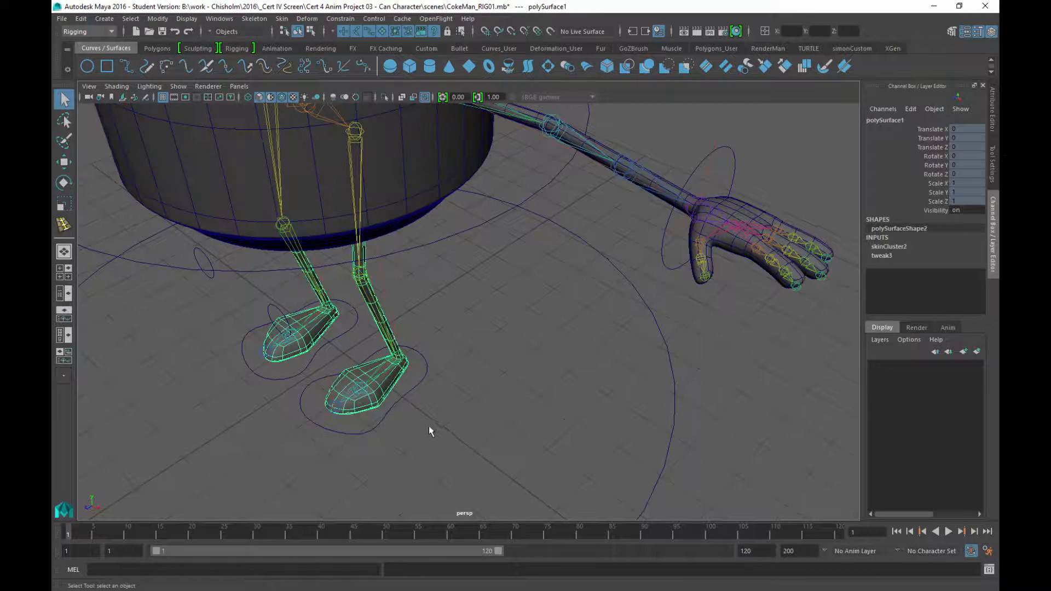
{"action": "right_click_drag", "start_coordinate": [564, 424], "coordinate": [418, 297], "text": "alt"}
{"action": "middle_click_drag", "start_coordinate": [473, 306], "coordinate": [479, 330], "text": "alt"}
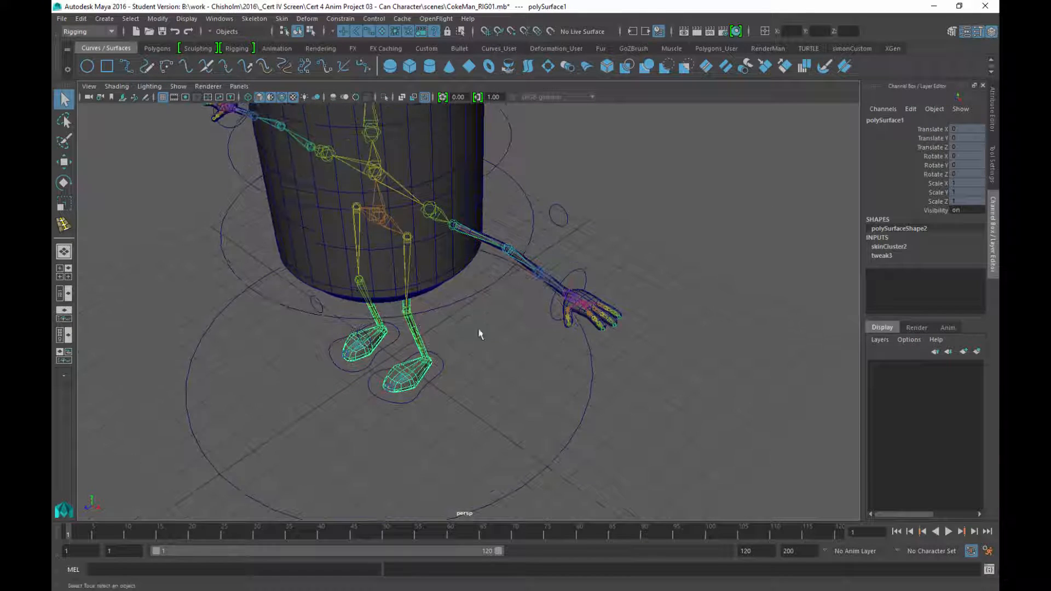
{"action": "left_click", "coordinate": [440, 298]}
{"action": "left_click", "coordinate": [687, 243]}
{"action": "left_click_drag", "start_coordinate": [687, 243], "coordinate": [532, 297], "text": "alt"}
{"action": "middle_click_drag", "start_coordinate": [577, 260], "coordinate": [581, 290], "text": "alt"}
{"action": "right_click_drag", "start_coordinate": [626, 340], "coordinate": [589, 286], "text": "alt"}
{"action": "middle_click_drag", "start_coordinate": [589, 286], "coordinate": [596, 281], "text": "alt"}
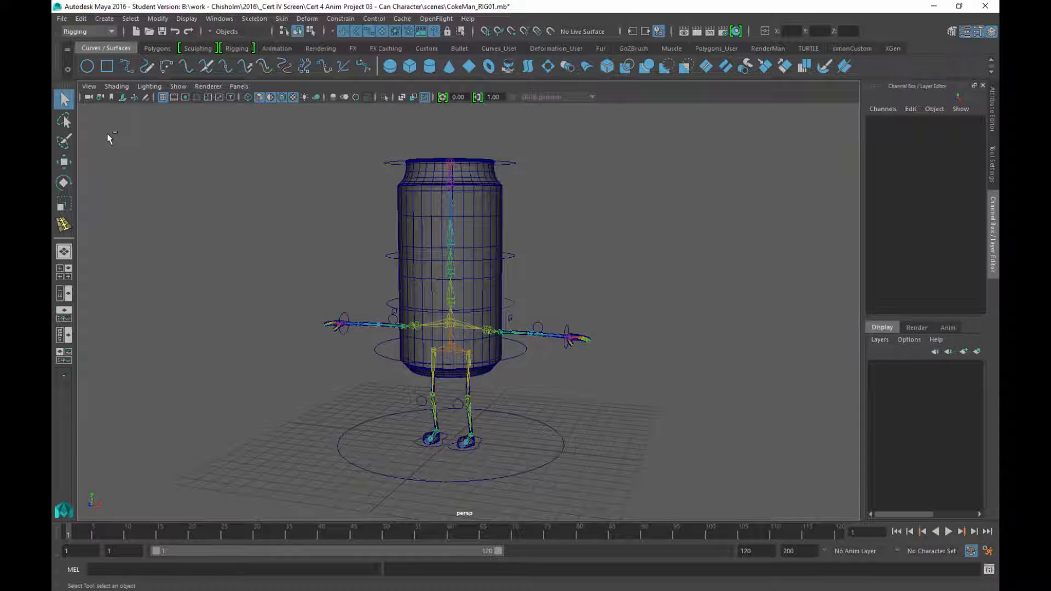
Save the scene, and save a master copy of it as the Maya Binary file CokeMan_RIG MASTER.mb
{"action": "key", "text": "ctrl+s"}
{"action": "left_click", "coordinate": [499, 311]}
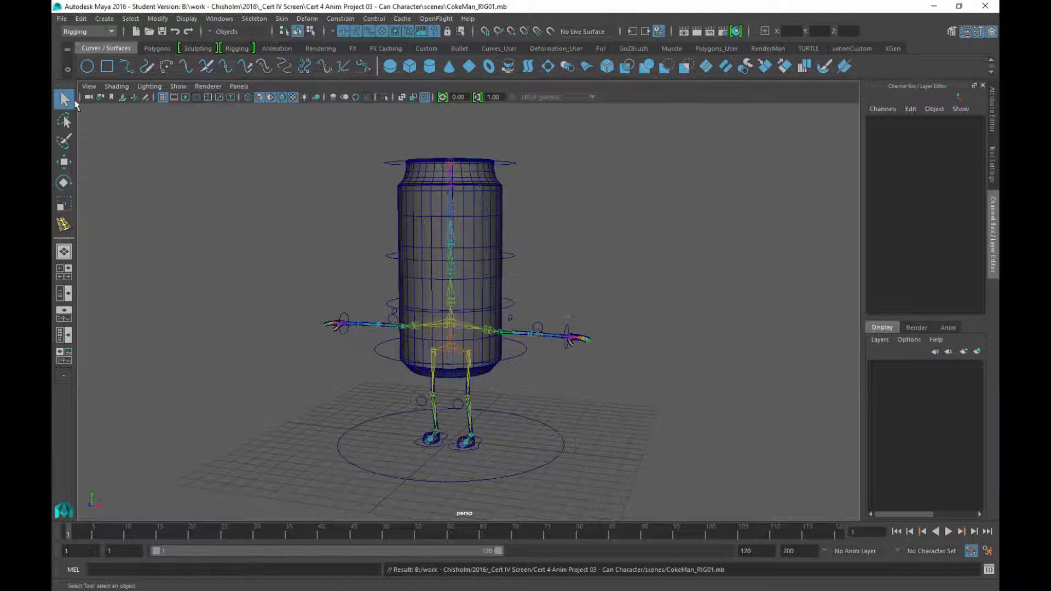
{"action": "left_click", "coordinate": [61, 18]}
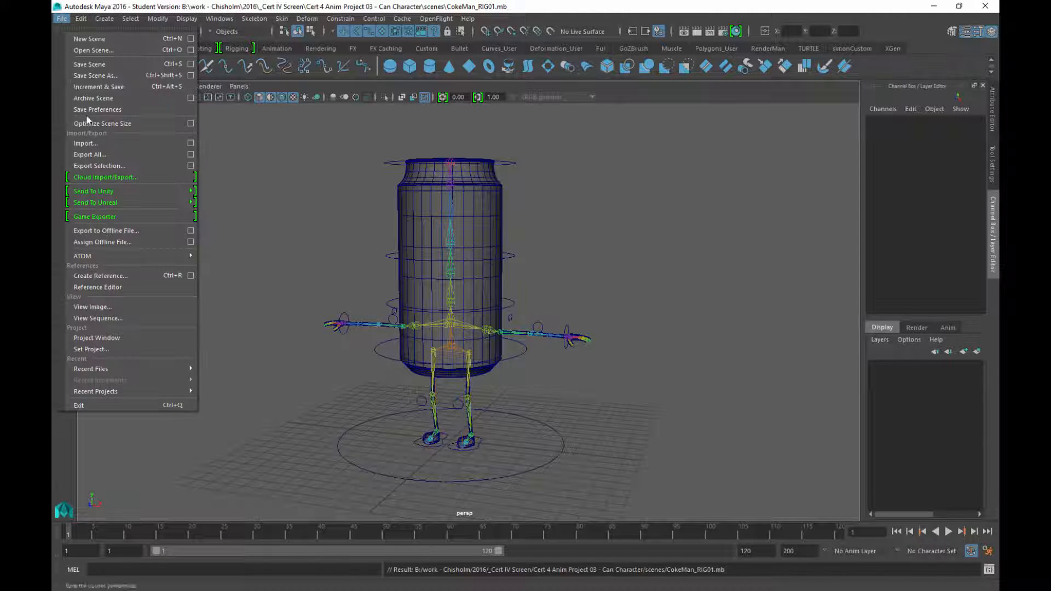
{"action": "left_click", "coordinate": [91, 75]}
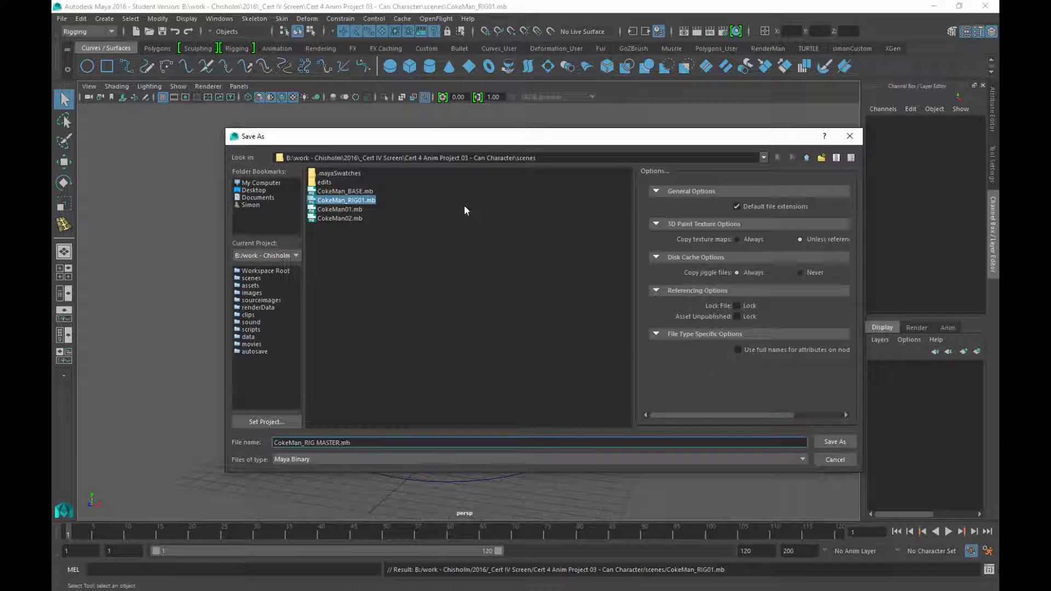
{"action": "left_click", "coordinate": [834, 441]}
{"action": "left_click", "coordinate": [497, 312]}
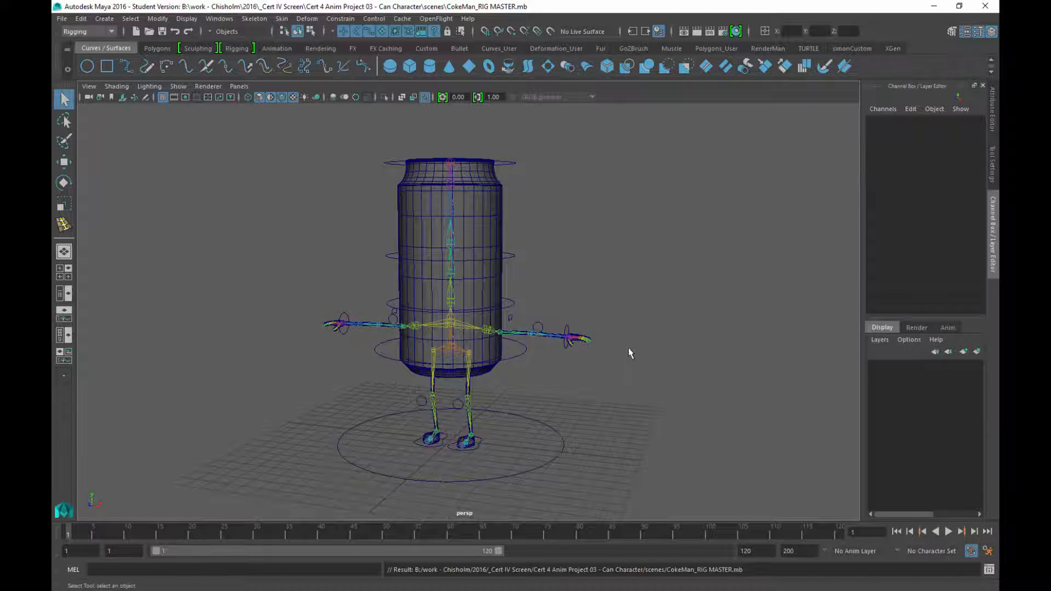
Render the character in the perspective view with mental ray, and shrink and move the render window clear of the character
{"action": "scroll", "coordinate": [627, 352], "scroll_direction": "down", "scroll_amount": 2}
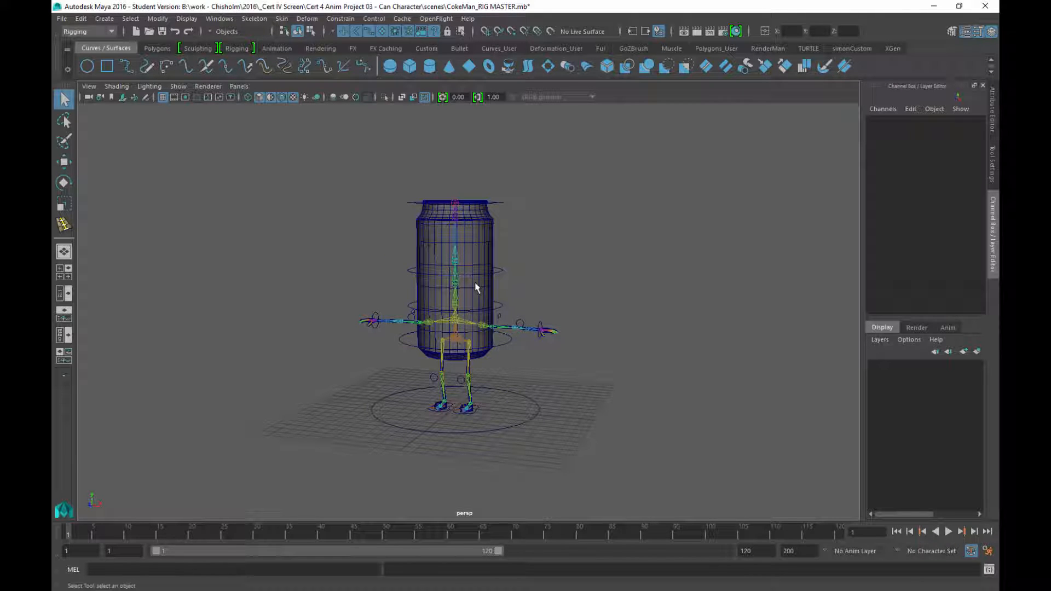
{"action": "left_click_drag", "start_coordinate": [556, 329], "coordinate": [564, 351], "text": "alt"}
{"action": "scroll", "coordinate": [565, 313], "scroll_direction": "up", "scroll_amount": 2}
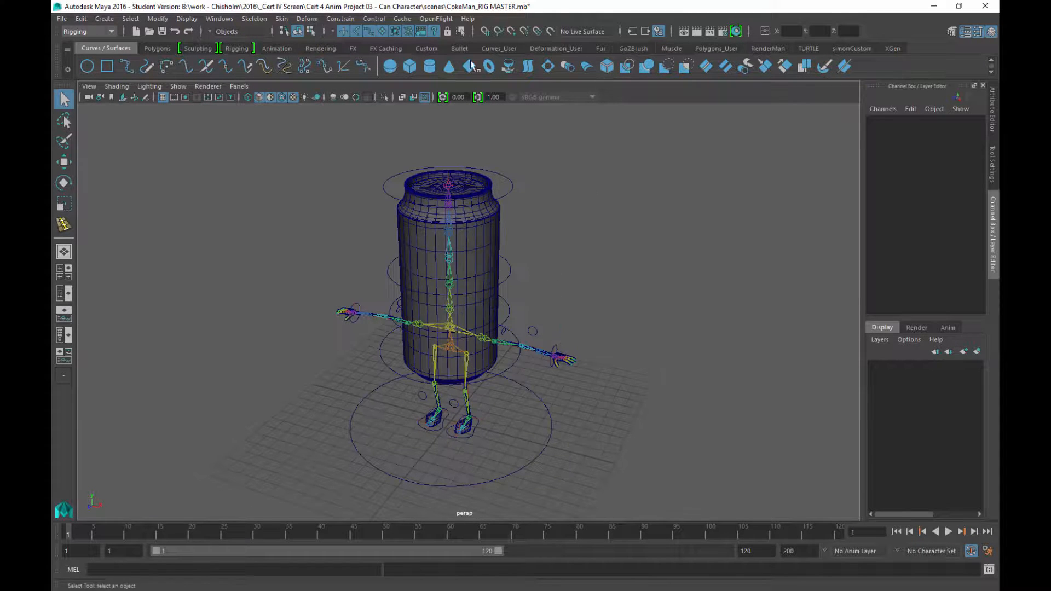
{"action": "left_click", "coordinate": [697, 32]}
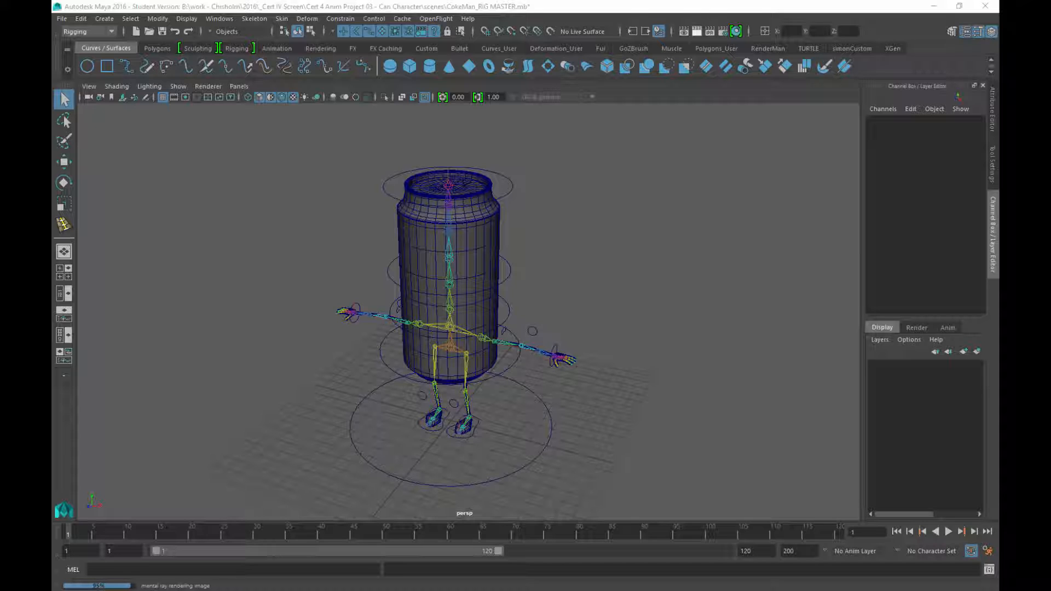
{"action": "left_click_drag", "start_coordinate": [51, 230], "coordinate": [629, 52]}
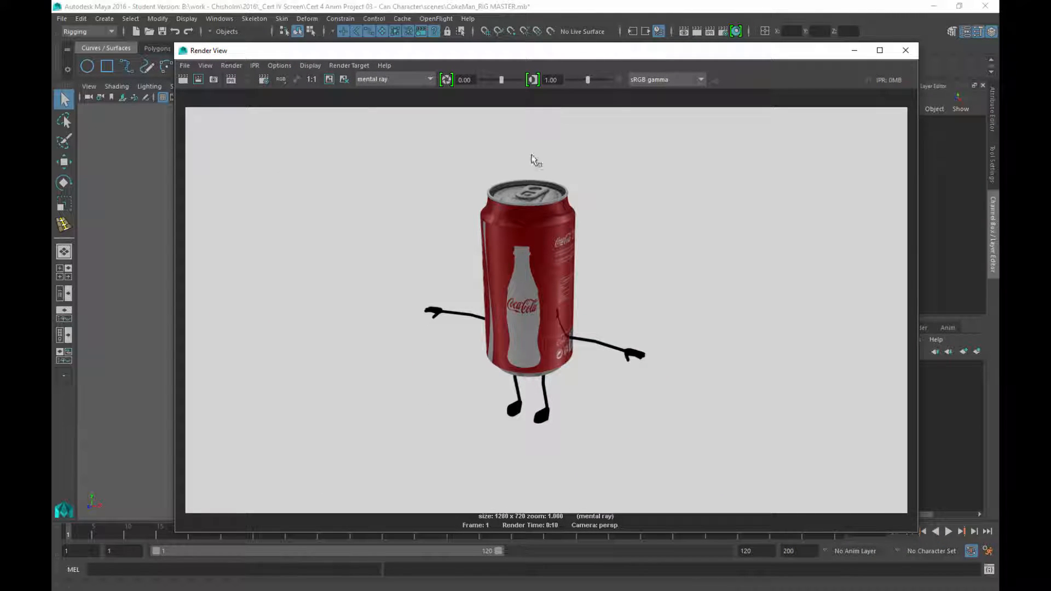
{"action": "left_click_drag", "start_coordinate": [176, 46], "coordinate": [554, 178]}
{"action": "left_click_drag", "start_coordinate": [638, 183], "coordinate": [760, 133]}
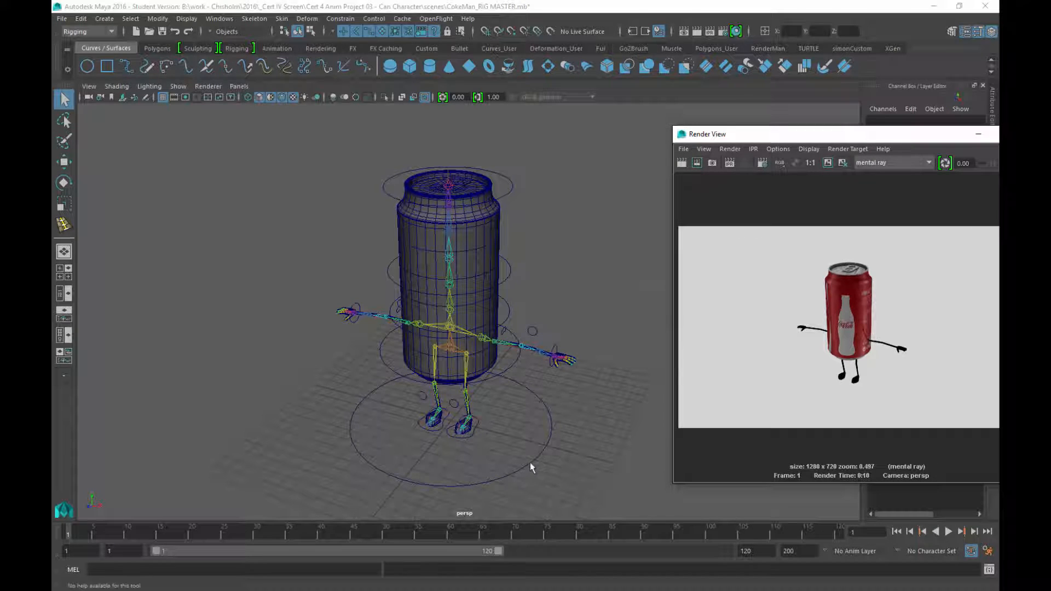
Turn the left foot control outward by about 42° around Y
{"action": "left_click", "coordinate": [469, 443]}
{"action": "left_click", "coordinate": [469, 445]}
{"action": "key", "text": "e"}
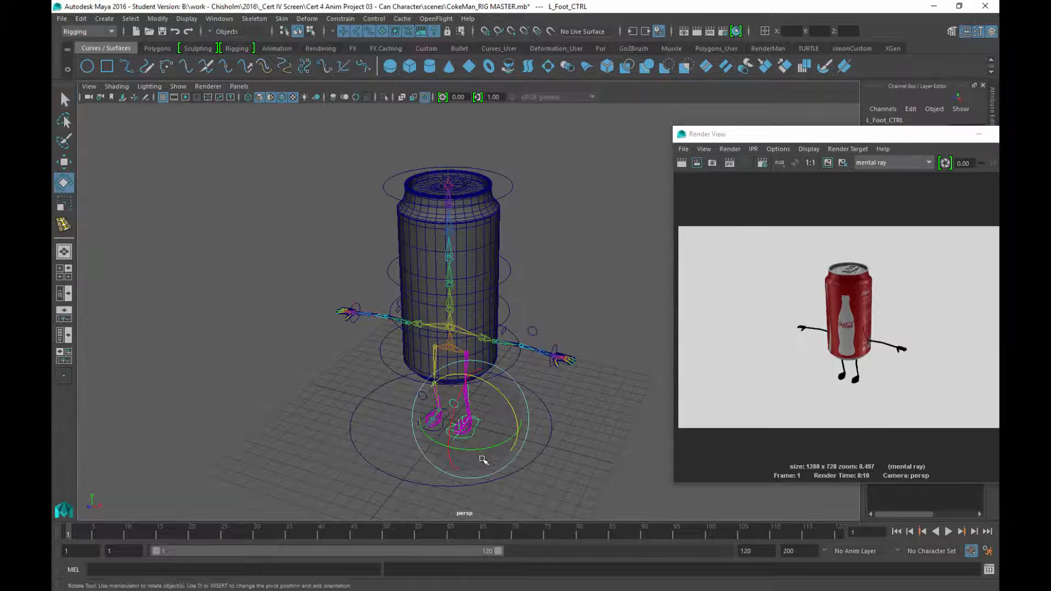
{"action": "left_click_drag", "start_coordinate": [468, 449], "coordinate": [507, 441]}
Tilt the body control sideways and lower it about 5 units so the knees bend
{"action": "left_click_drag", "start_coordinate": [577, 406], "coordinate": [523, 349], "text": "alt"}
{"action": "left_click", "coordinate": [523, 380]}
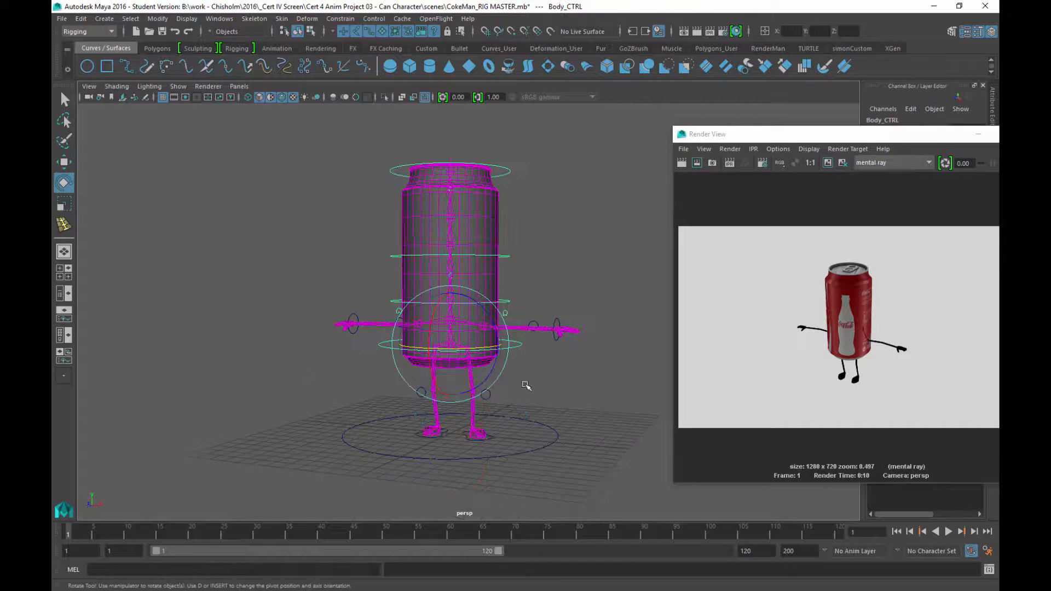
{"action": "left_click_drag", "start_coordinate": [493, 317], "coordinate": [489, 333]}
{"action": "key", "text": "w"}
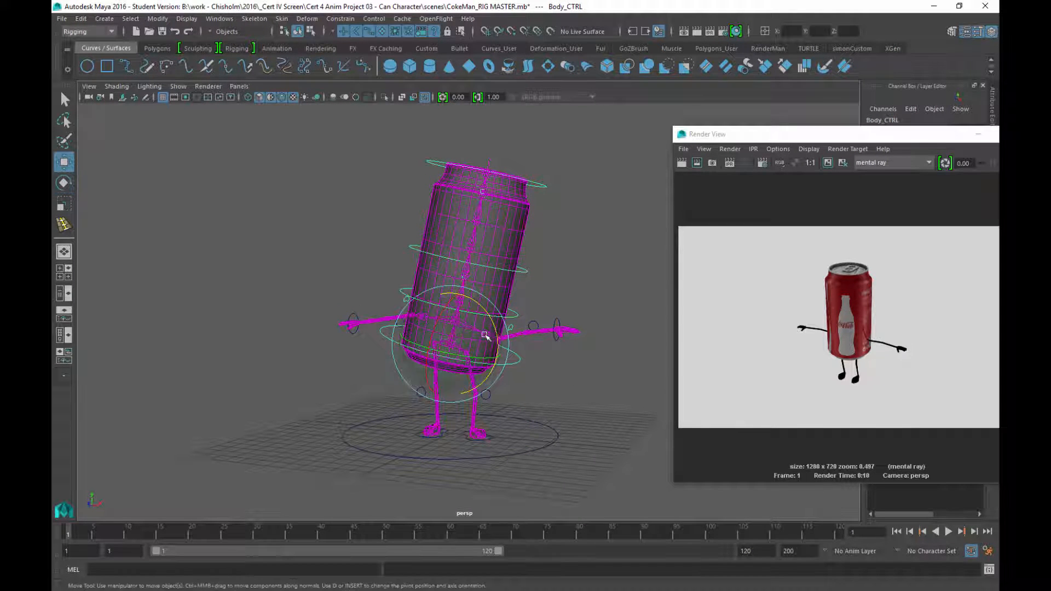
{"action": "left_click_drag", "start_coordinate": [450, 291], "coordinate": [450, 304]}
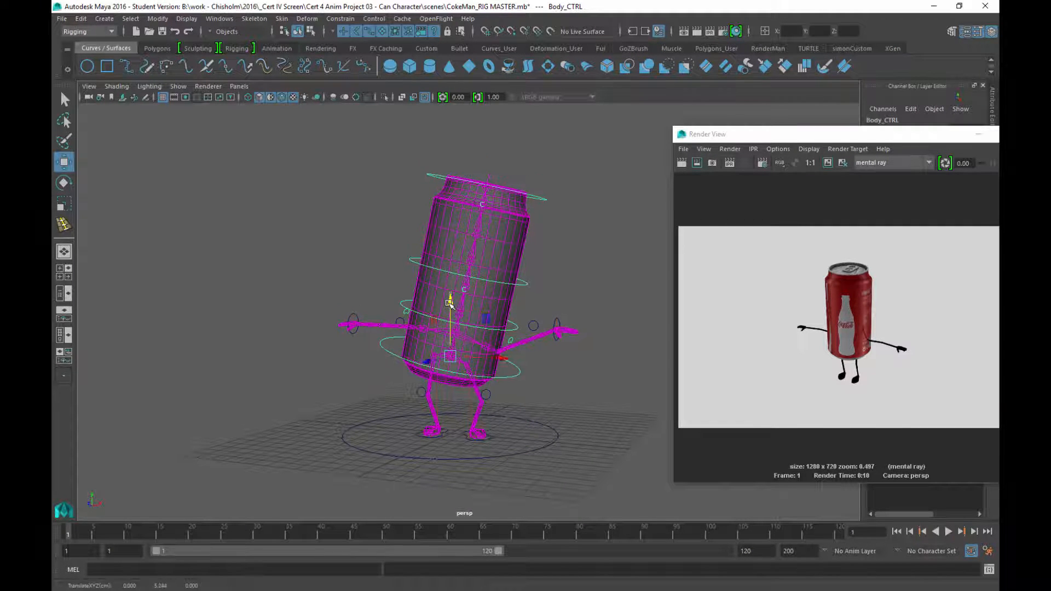
Pose the left wrist control about -2.4 in X and -4.2 in Y, rotated about 20° around X and -71° around Z
{"action": "left_click", "coordinate": [554, 338]}
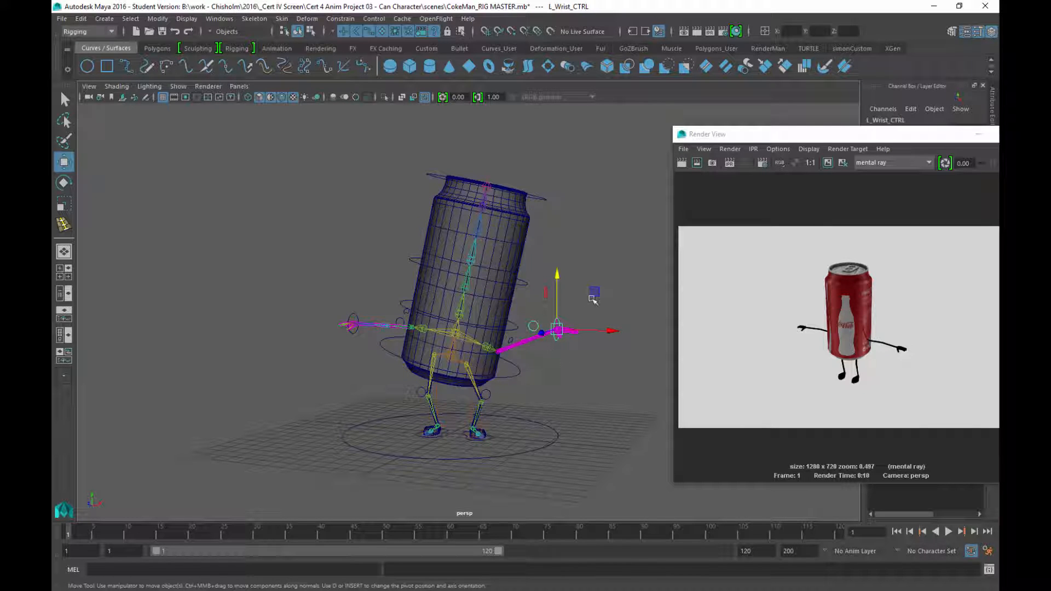
{"action": "left_click_drag", "start_coordinate": [593, 299], "coordinate": [567, 345]}
{"action": "mouse_move", "coordinate": [577, 429]}
{"action": "left_mouse_down", "text": "alt"}
{"action": "mouse_move", "coordinate": [487, 447]}
{"action": "mouse_move", "coordinate": [565, 424]}
{"action": "left_mouse_up", "text": "alt"}
{"action": "key", "text": "e"}
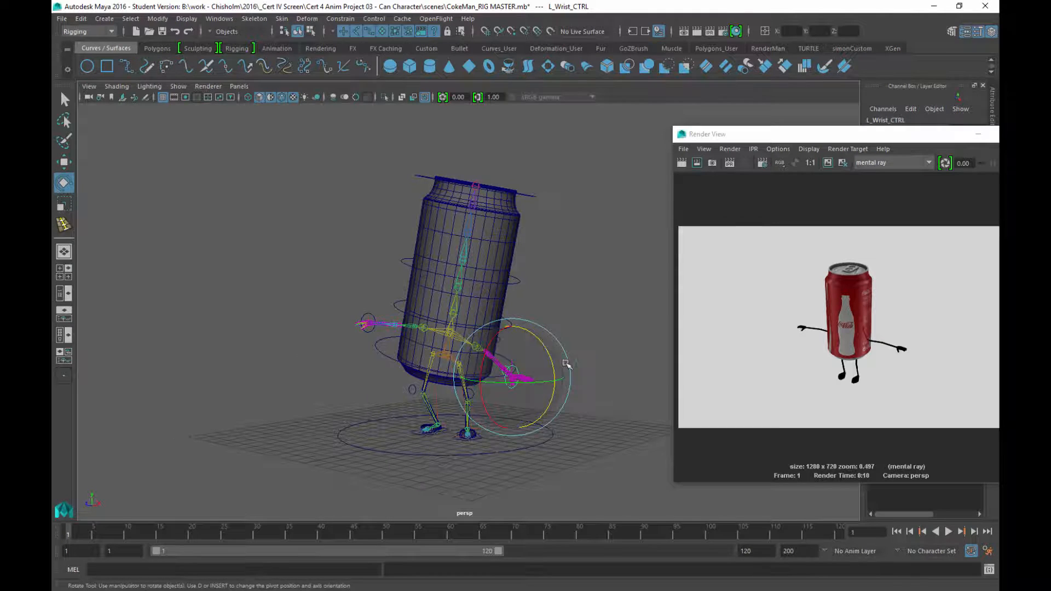
{"action": "mouse_move", "coordinate": [566, 363]}
{"action": "left_mouse_down", "text": "alt"}
{"action": "mouse_move", "coordinate": [620, 354]}
{"action": "mouse_move", "coordinate": [578, 377]}
{"action": "mouse_move", "coordinate": [570, 399]}
{"action": "mouse_move", "coordinate": [547, 368]}
{"action": "left_mouse_up", "text": "alt"}
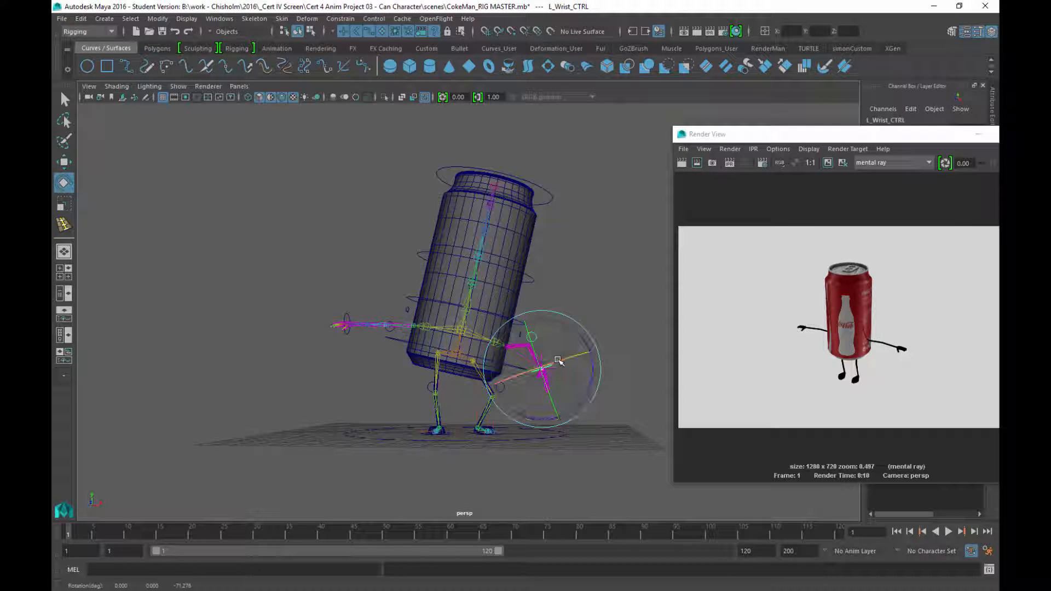
{"action": "key", "text": "w"}
{"action": "left_click_drag", "start_coordinate": [578, 331], "coordinate": [569, 349]}
Move the right wrist control down and in towards the body, and rotate it so the hand hangs down
{"action": "left_click", "coordinate": [344, 330]}
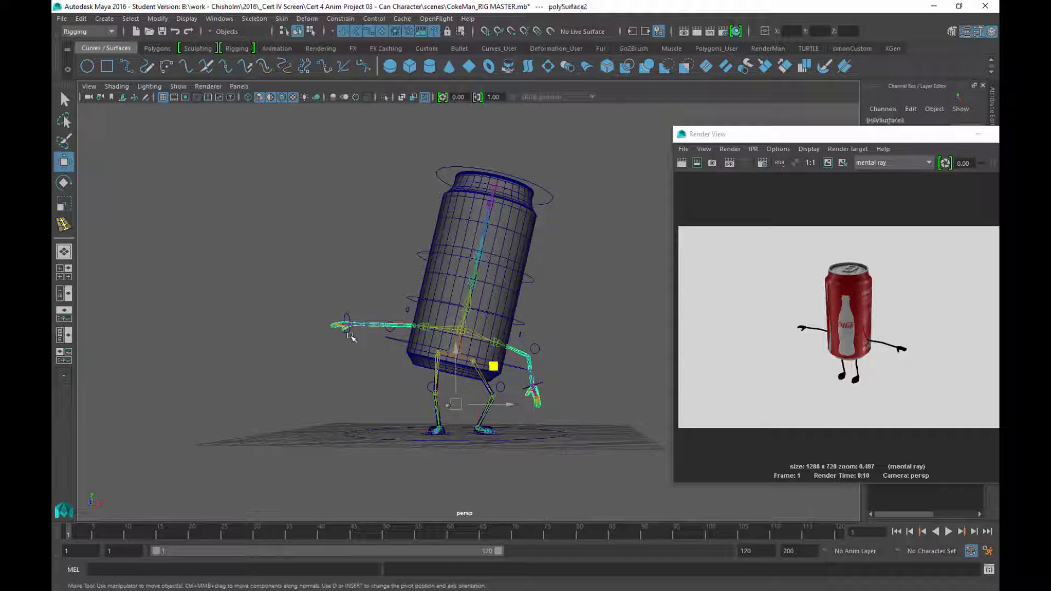
{"action": "left_click", "coordinate": [346, 329]}
{"action": "left_click_drag", "start_coordinate": [382, 282], "coordinate": [407, 321]}
{"action": "left_click_drag", "start_coordinate": [428, 419], "coordinate": [435, 414], "text": "alt"}
{"action": "key", "text": "e"}
{"action": "left_click_drag", "start_coordinate": [411, 379], "coordinate": [411, 401]}
{"action": "left_click_drag", "start_coordinate": [373, 336], "coordinate": [340, 359]}
{"action": "left_click_drag", "start_coordinate": [421, 375], "coordinate": [430, 340]}
Rotate the spine bend control about -9° in X, 11° in Y and 23° in Z
{"action": "left_click_drag", "start_coordinate": [579, 309], "coordinate": [536, 263], "text": "alt"}
{"action": "left_click", "coordinate": [523, 284]}
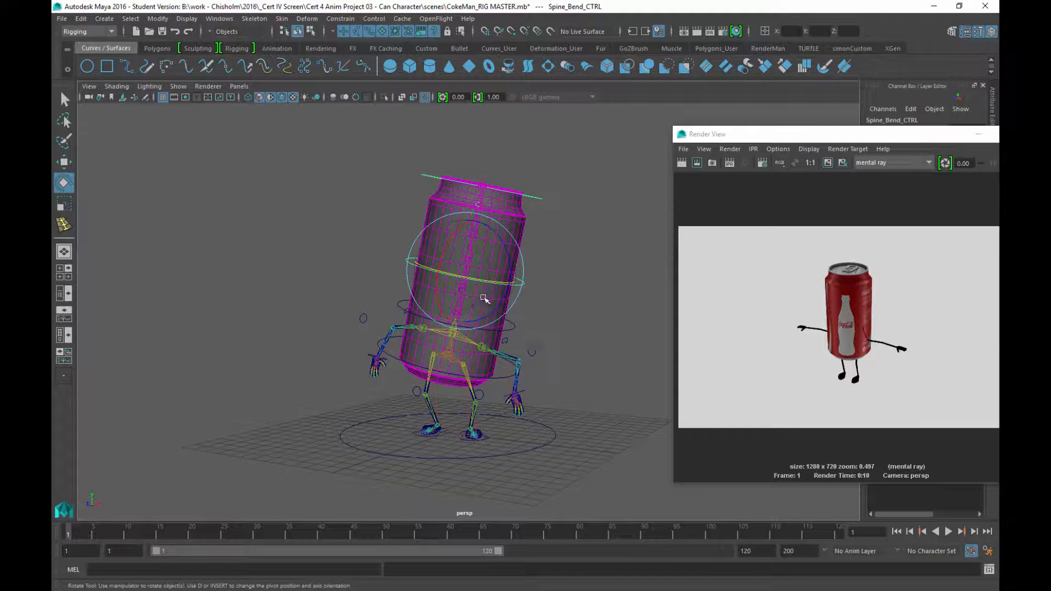
{"action": "left_click_drag", "start_coordinate": [482, 299], "coordinate": [497, 276]}
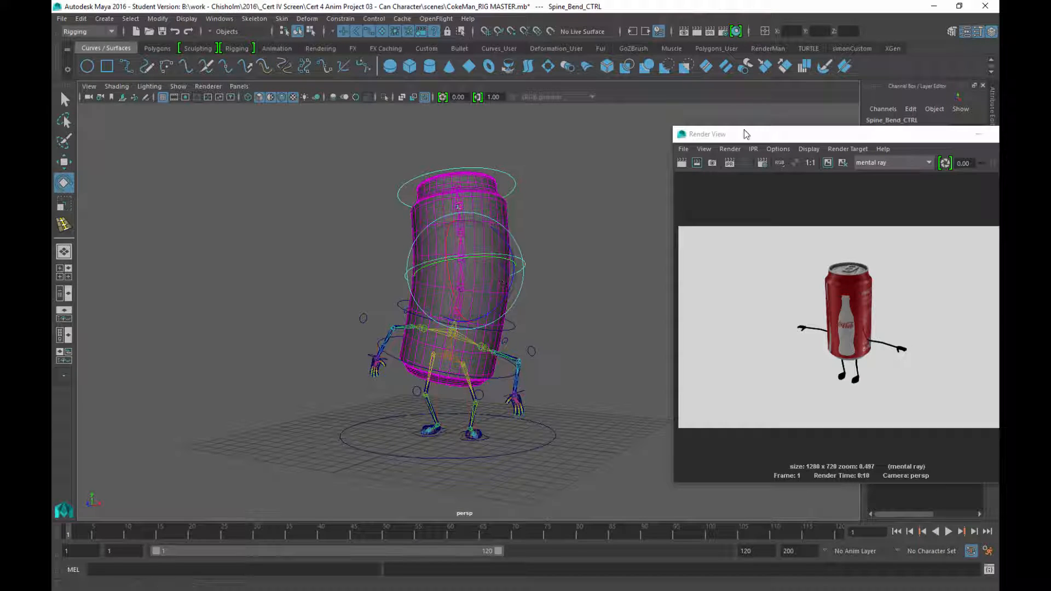
Render the posed character again, view the image at actual size, and close the render window
{"action": "left_click_drag", "start_coordinate": [745, 134], "coordinate": [553, 88]}
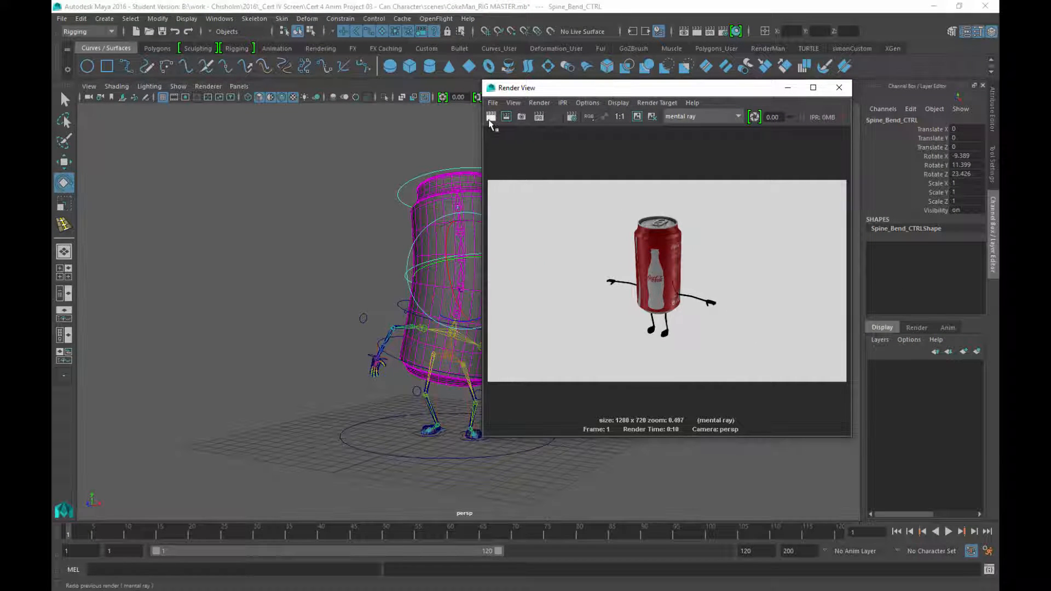
{"action": "left_click", "coordinate": [489, 117]}
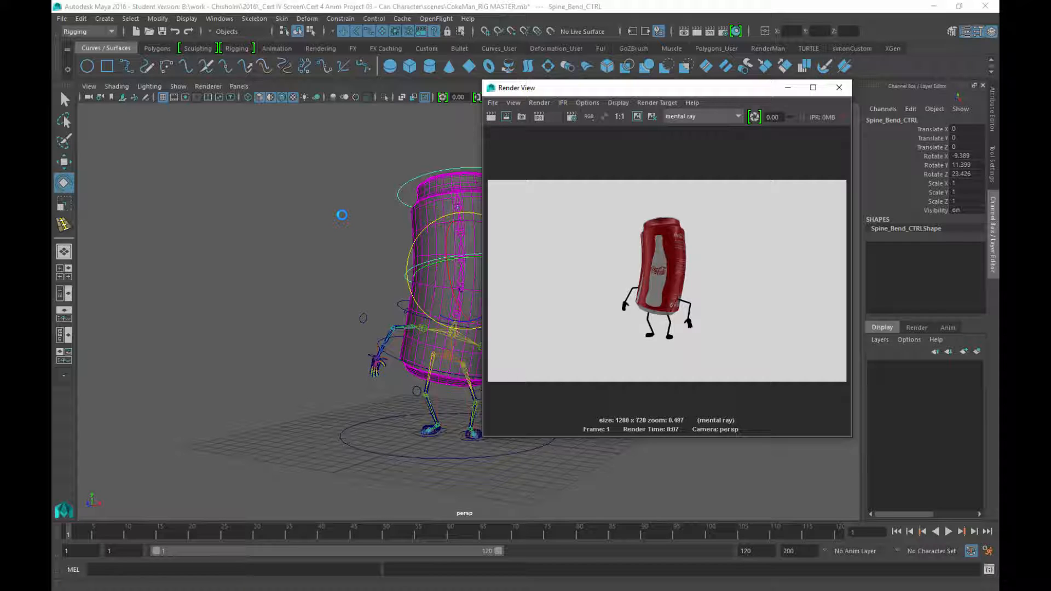
{"action": "left_click", "coordinate": [619, 116]}
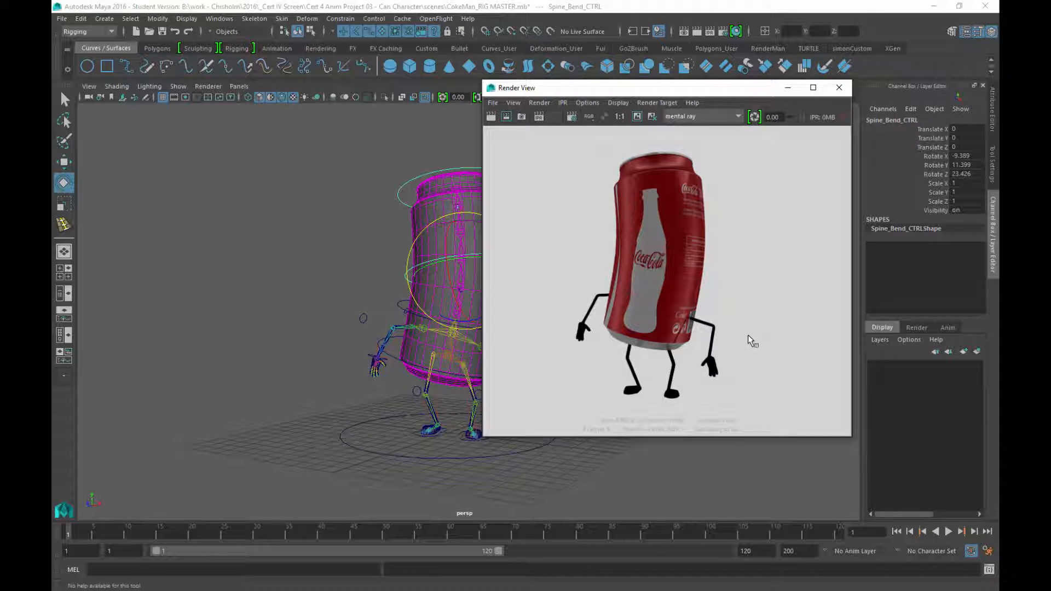
{"action": "left_click", "coordinate": [838, 87]}
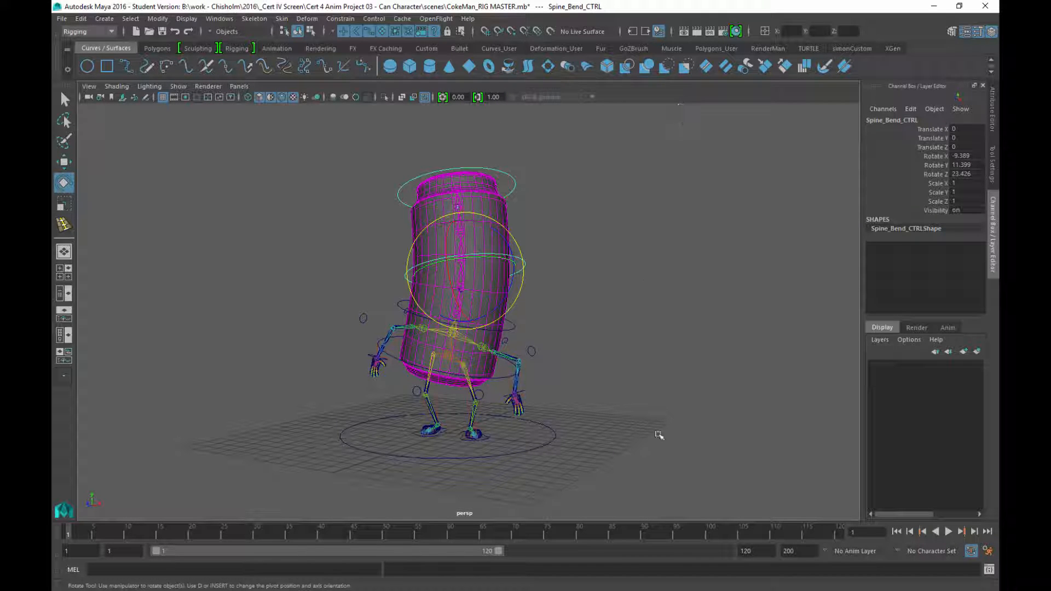
Select the spine bend, both wrist, body and left foot controls together, reset their translation and rotation to 0, and clear the selection
{"action": "left_click_drag", "start_coordinate": [622, 350], "coordinate": [645, 343], "text": "alt"}
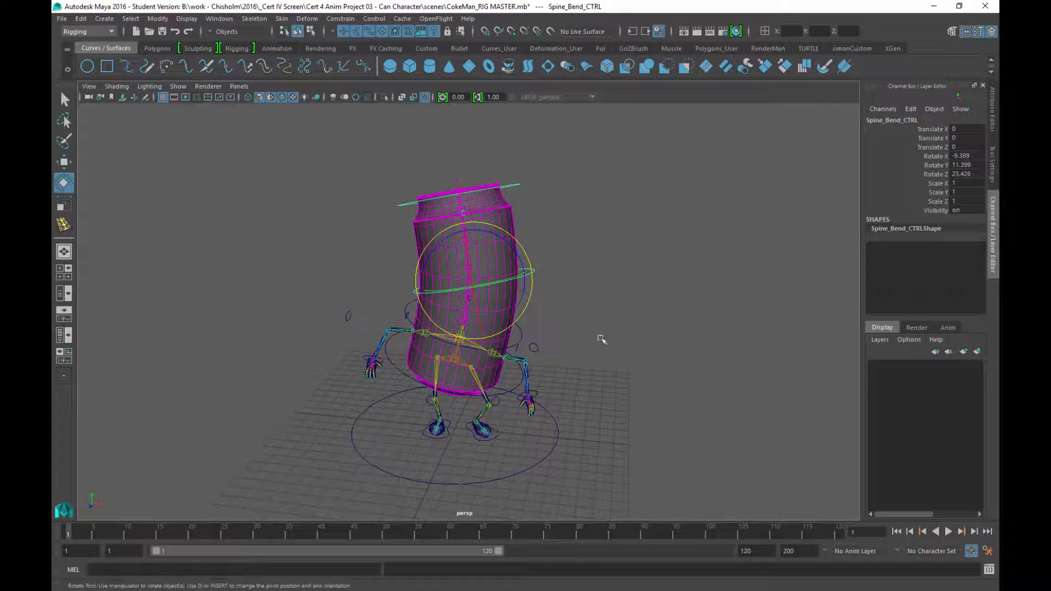
{"action": "middle_click_drag", "start_coordinate": [601, 339], "coordinate": [593, 282], "text": "alt"}
{"action": "right_click_drag", "start_coordinate": [593, 282], "coordinate": [589, 362], "text": "alt"}
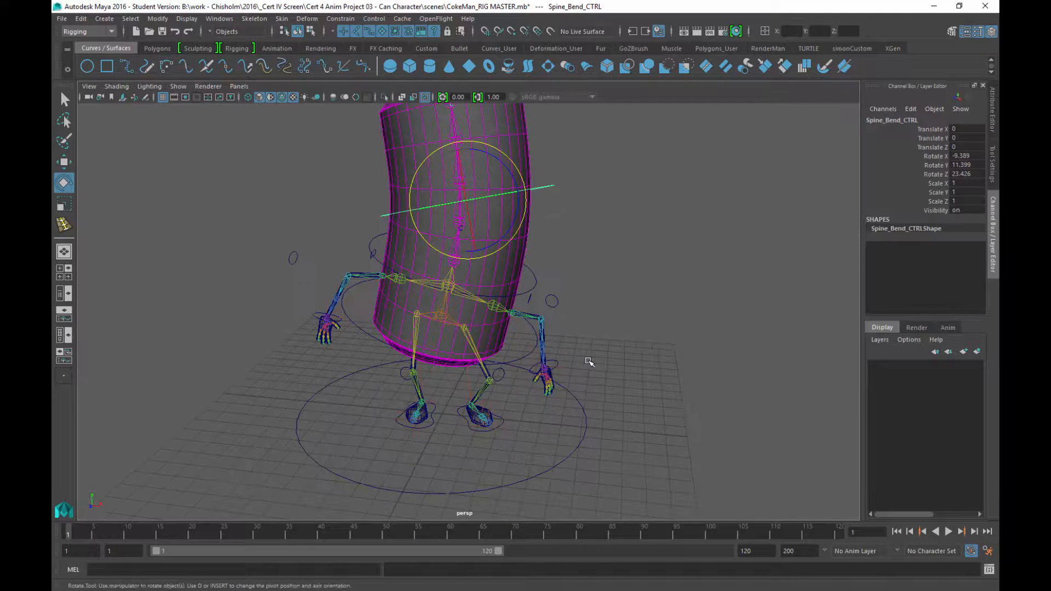
{"action": "left_click", "coordinate": [556, 366]}
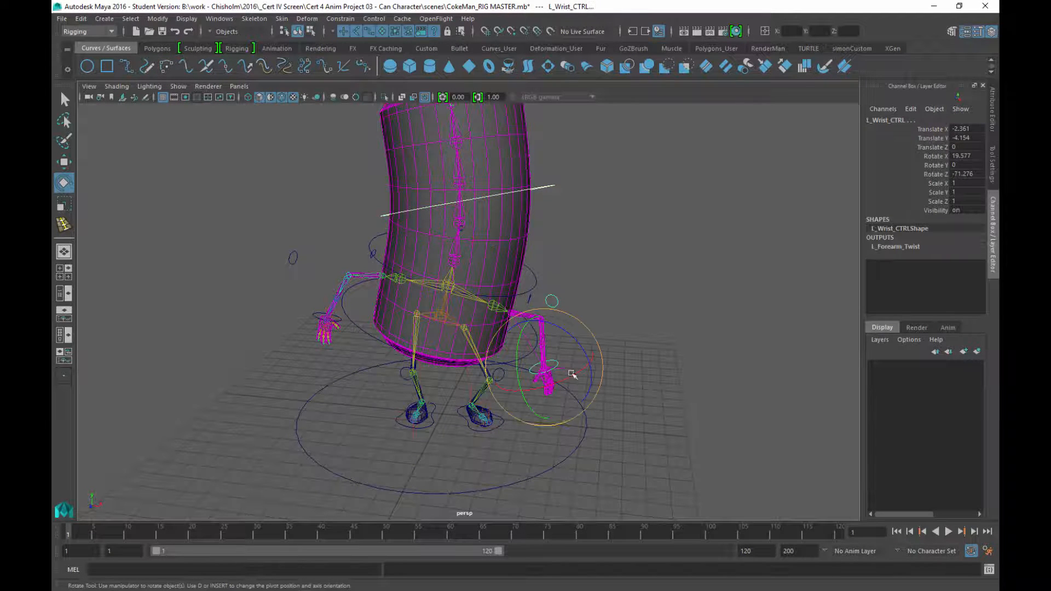
{"action": "left_click", "coordinate": [313, 315]}
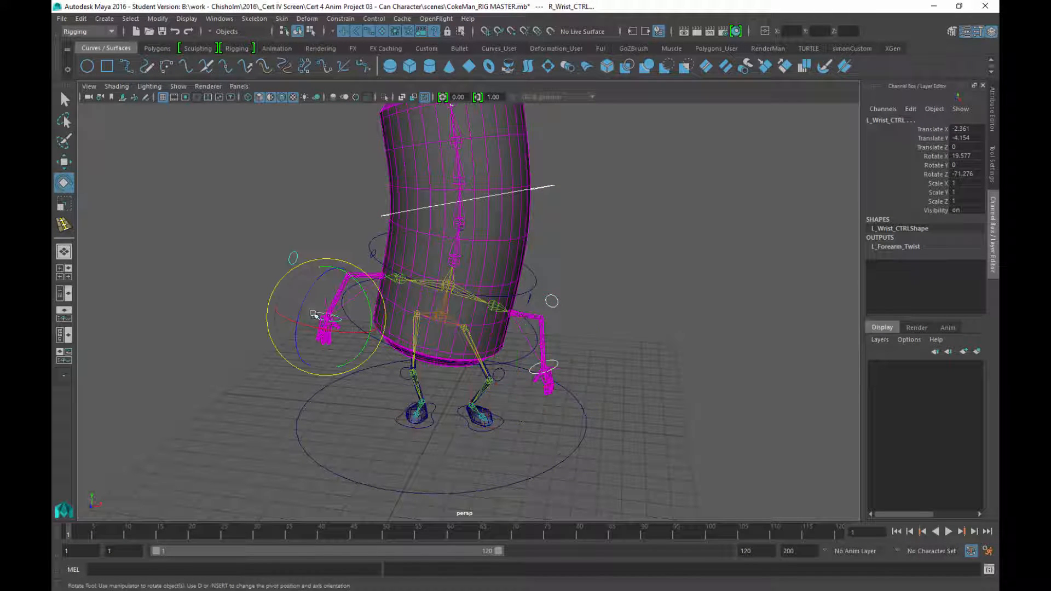
{"action": "left_click", "coordinate": [521, 359]}
{"action": "left_click", "coordinate": [498, 424]}
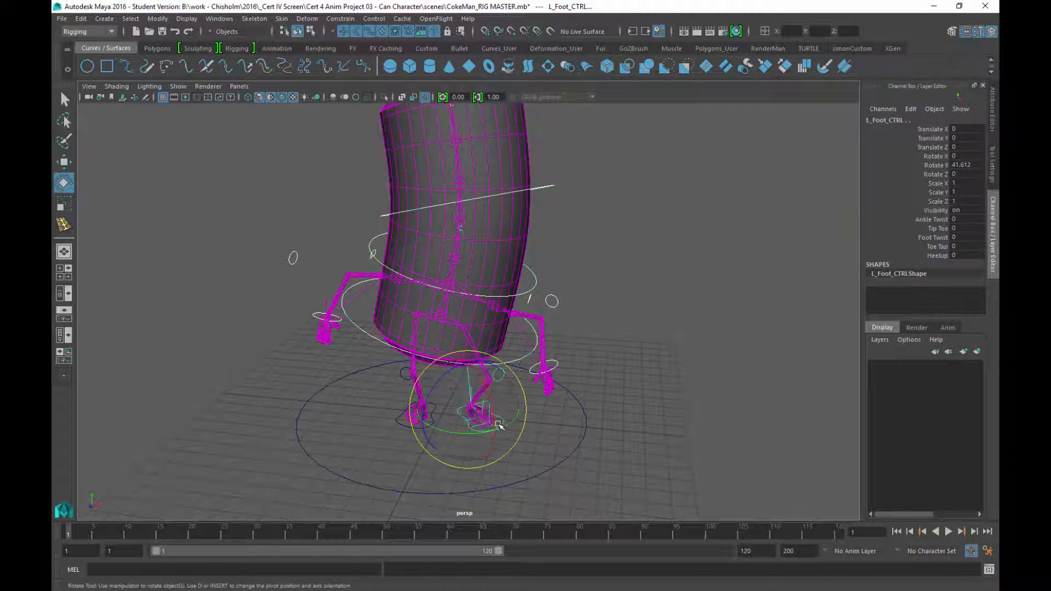
{"action": "left_click_drag", "start_coordinate": [694, 319], "coordinate": [673, 335], "text": "alt"}
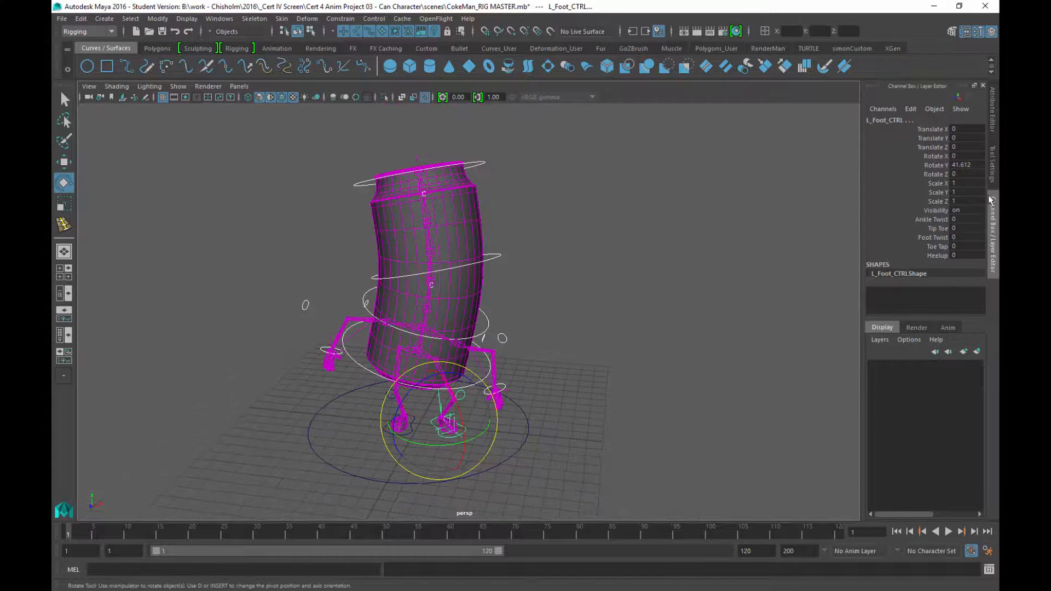
{"action": "left_click", "coordinate": [966, 130]}
{"action": "left_click_drag", "start_coordinate": [964, 143], "coordinate": [961, 175]}
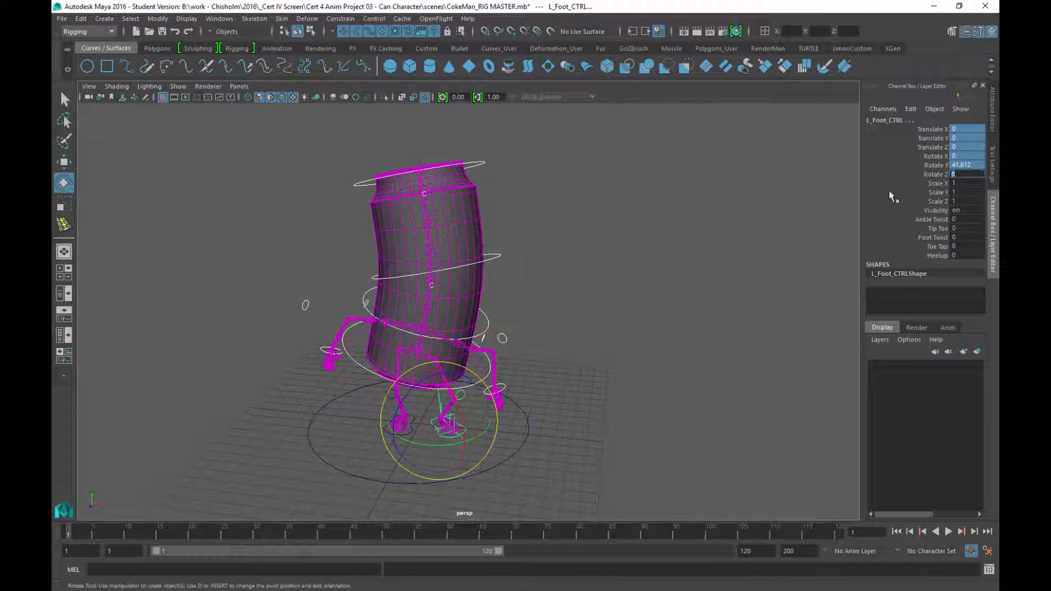
{"action": "key", "text": "Return"}
{"action": "left_click", "coordinate": [633, 399]}
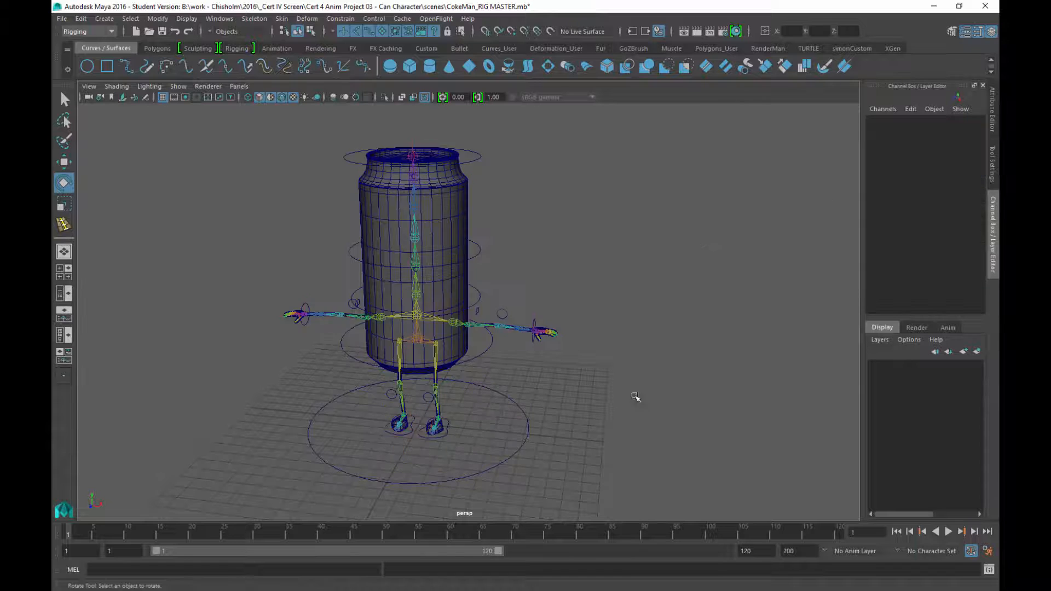
{"action": "left_click_drag", "start_coordinate": [633, 399], "coordinate": [488, 338], "text": "alt"}
{"action": "left_click", "coordinate": [484, 338]}
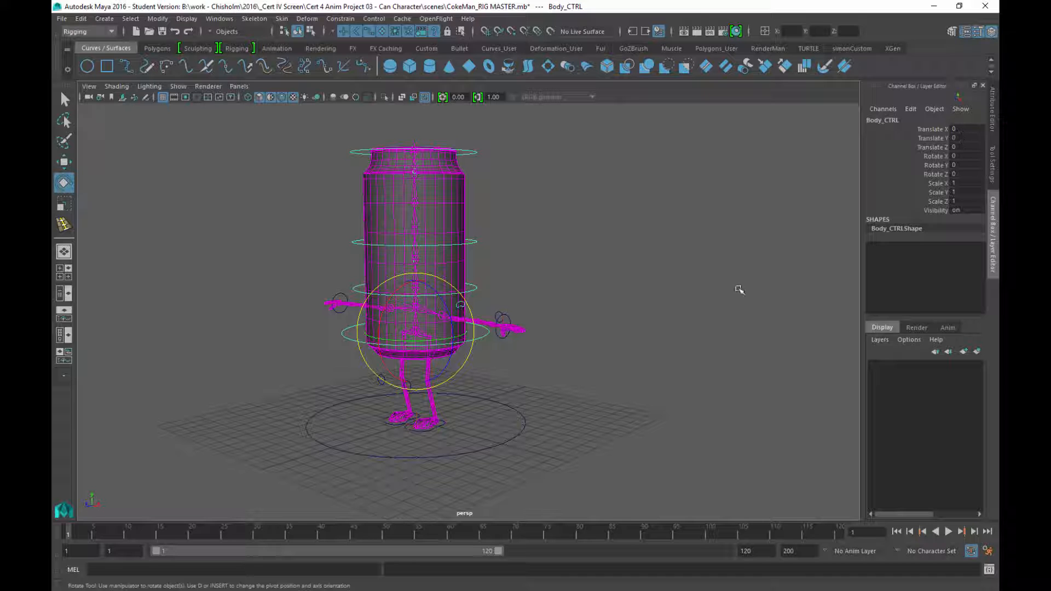
{"action": "key", "text": "q"}
{"action": "left_click", "coordinate": [636, 402]}
{"action": "left_click_drag", "start_coordinate": [583, 367], "coordinate": [578, 366], "text": "alt"}
{"action": "middle_click_drag", "start_coordinate": [584, 352], "coordinate": [602, 349], "text": "alt"}
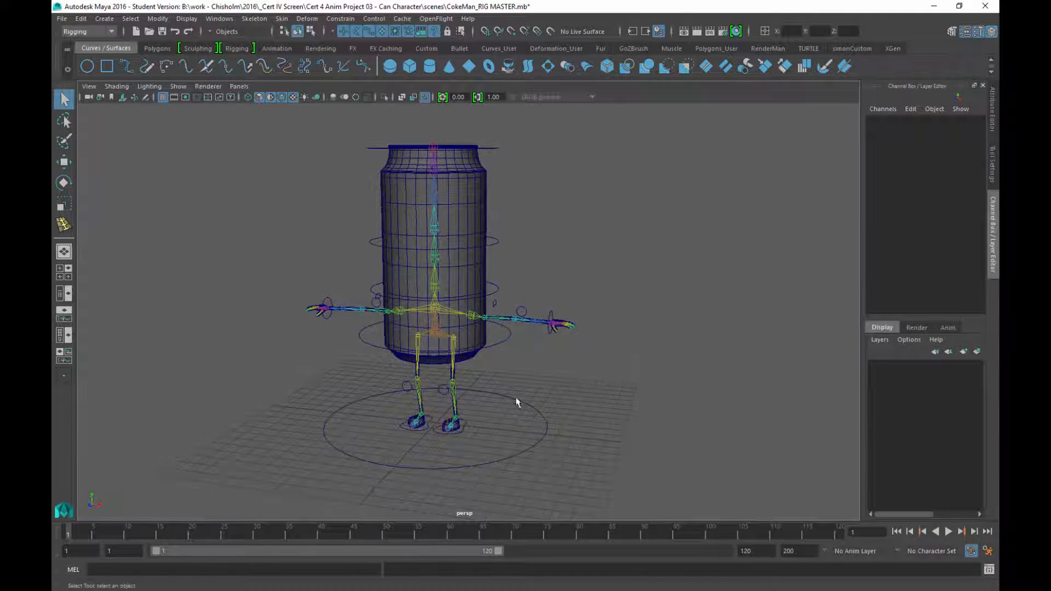
{"action": "left_click", "coordinate": [547, 425]}
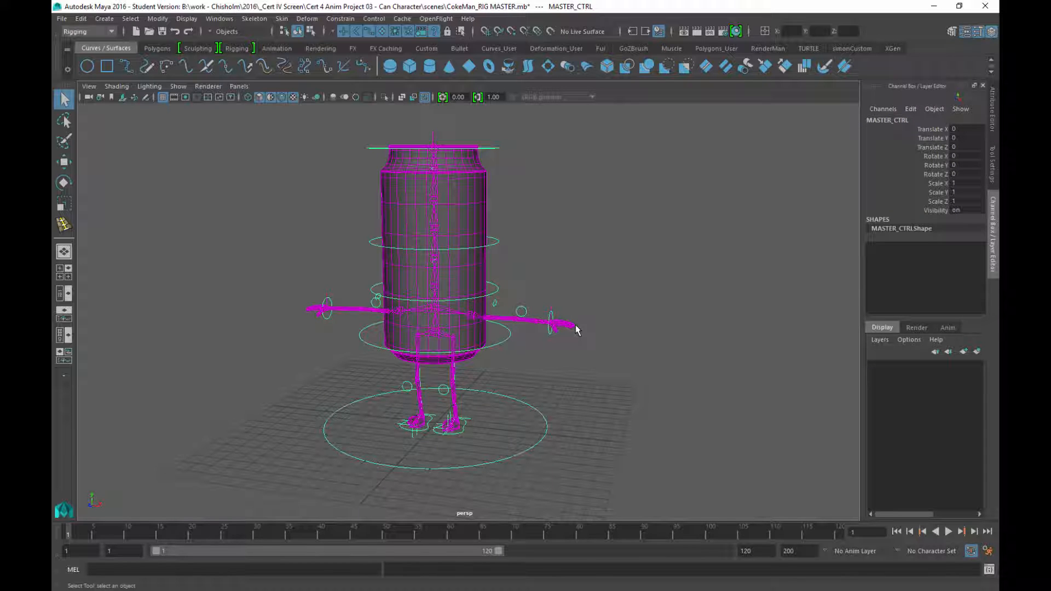
{"action": "left_click_drag", "start_coordinate": [656, 363], "coordinate": [645, 363], "text": "alt"}
{"action": "middle_click_drag", "start_coordinate": [643, 330], "coordinate": [640, 317], "text": "alt"}
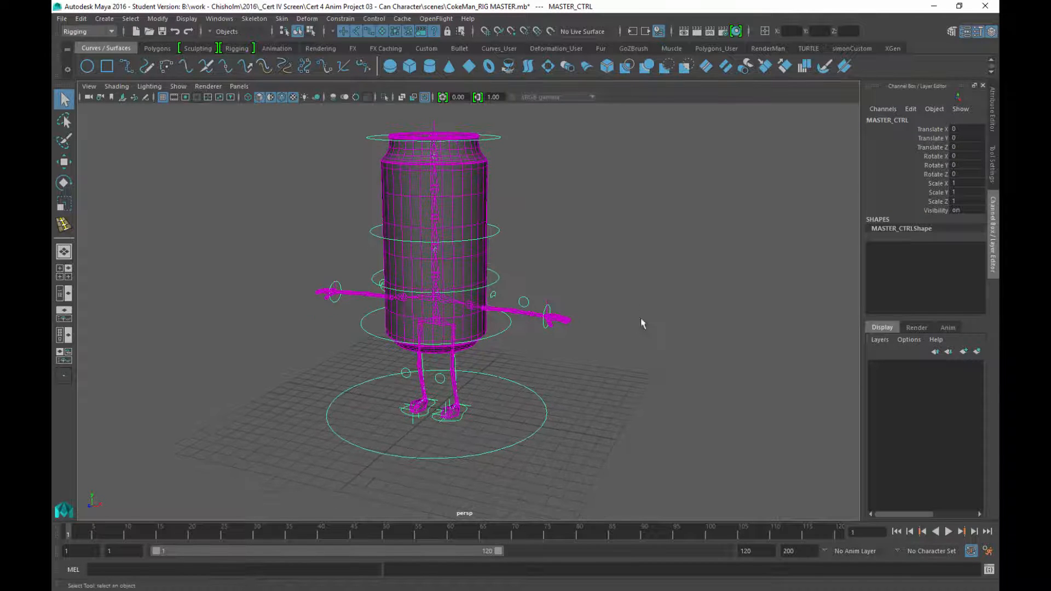
{"action": "right_click_drag", "start_coordinate": [640, 318], "coordinate": [648, 361], "text": "alt"}
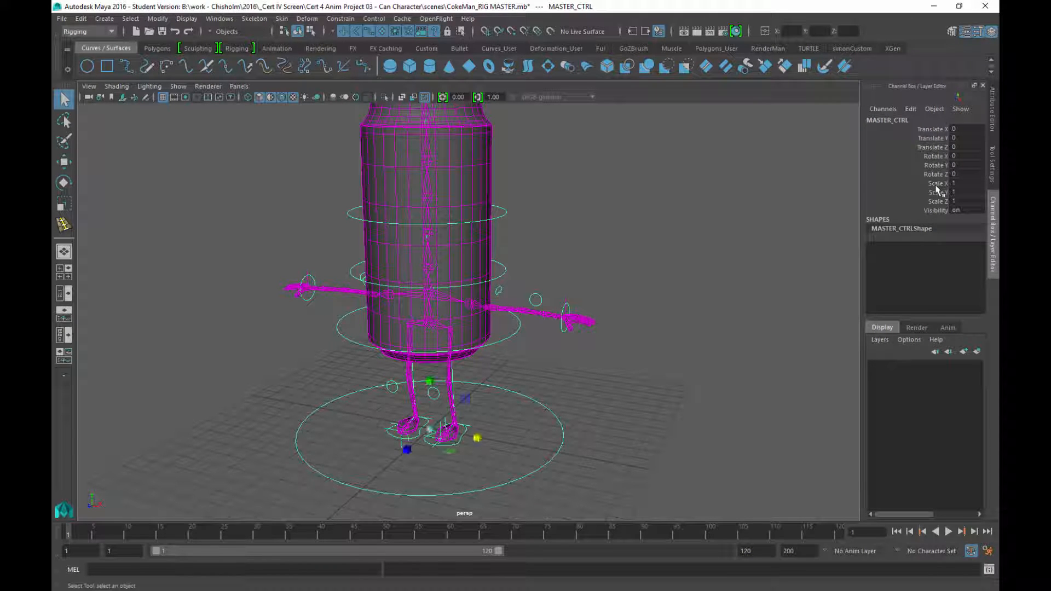
{"action": "left_click_drag", "start_coordinate": [936, 185], "coordinate": [937, 211]}
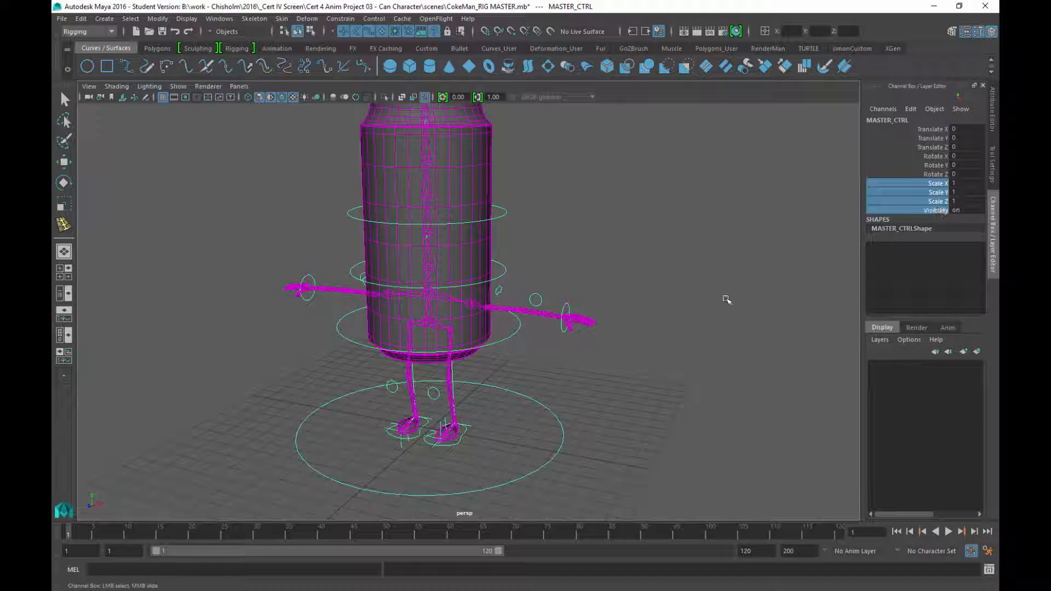
{"action": "left_click", "coordinate": [582, 403]}
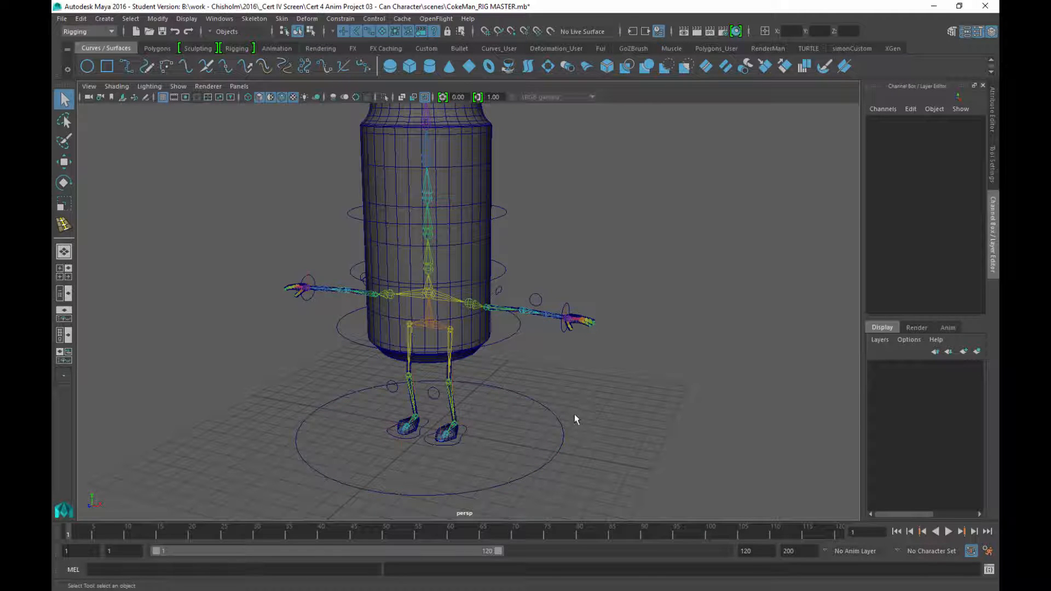
Lock the scale channels of the master control around the character's feet and clear the selection
{"action": "left_click", "coordinate": [557, 458]}
{"action": "key", "text": "r"}
{"action": "left_click", "coordinate": [935, 184]}
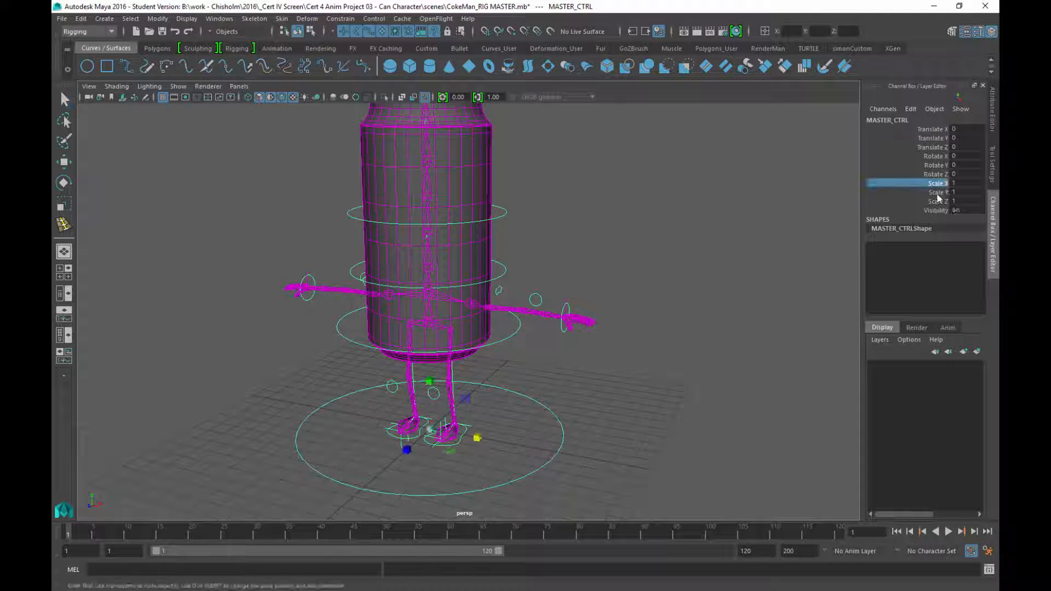
{"action": "left_click_drag", "start_coordinate": [938, 198], "coordinate": [938, 201]}
{"action": "right_click", "coordinate": [937, 197]}
{"action": "mouse_move", "coordinate": [909, 397]}
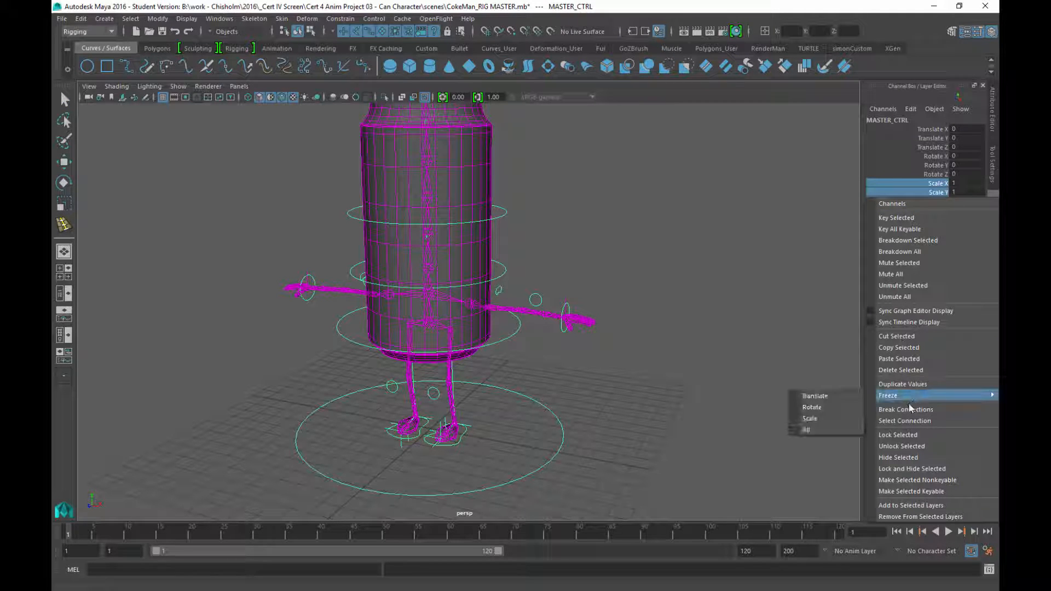
{"action": "left_click", "coordinate": [900, 435]}
{"action": "left_click", "coordinate": [624, 374]}
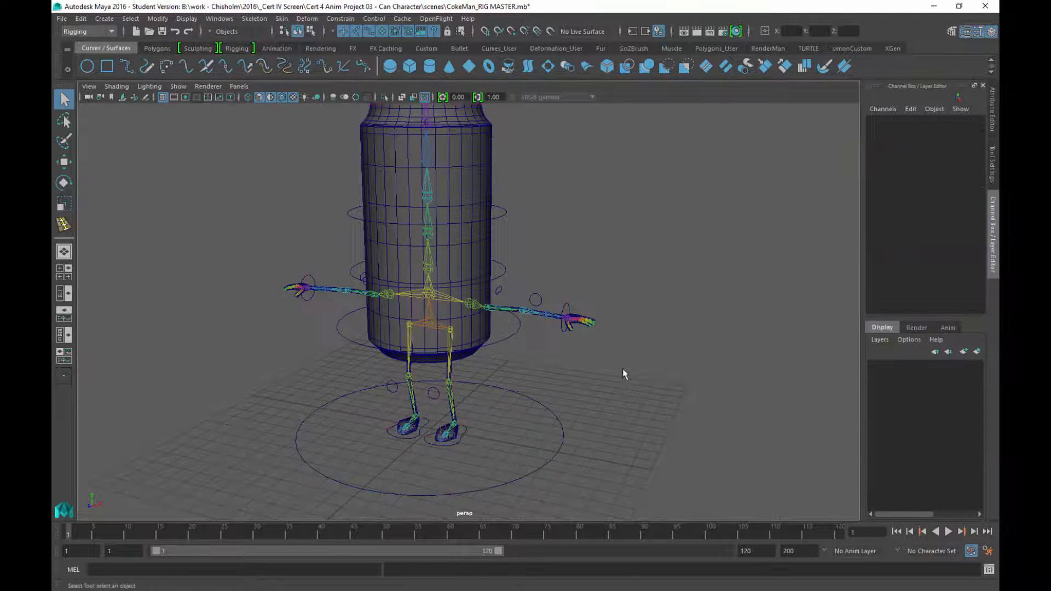
Lock the Scale X, Y, Z and Visibility channels on the left and right wrist controls
{"action": "left_click", "coordinate": [565, 330]}
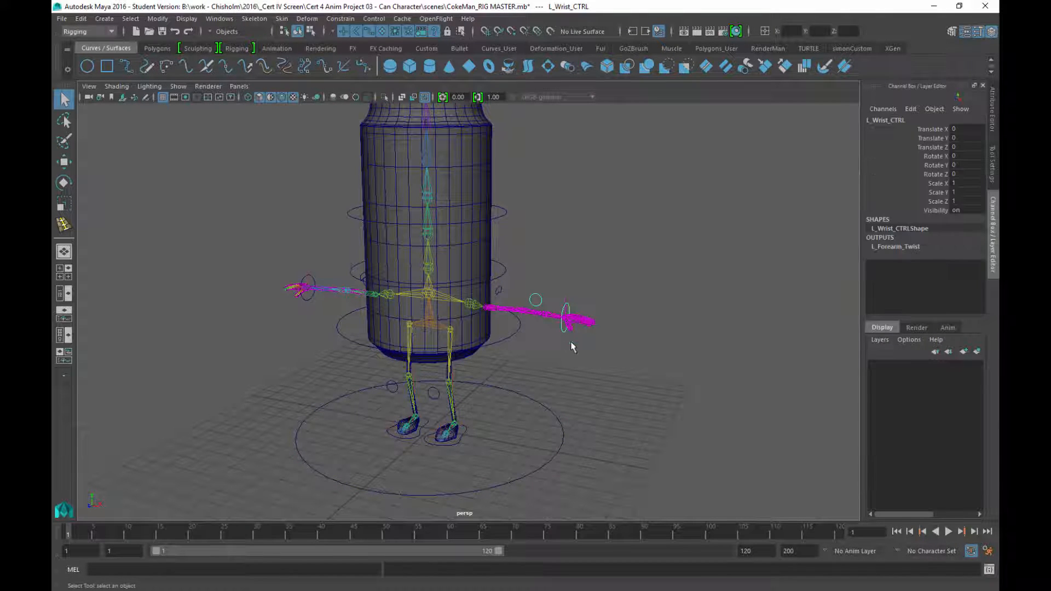
{"action": "left_click_drag", "start_coordinate": [937, 183], "coordinate": [937, 210]}
{"action": "right_click", "coordinate": [930, 194]}
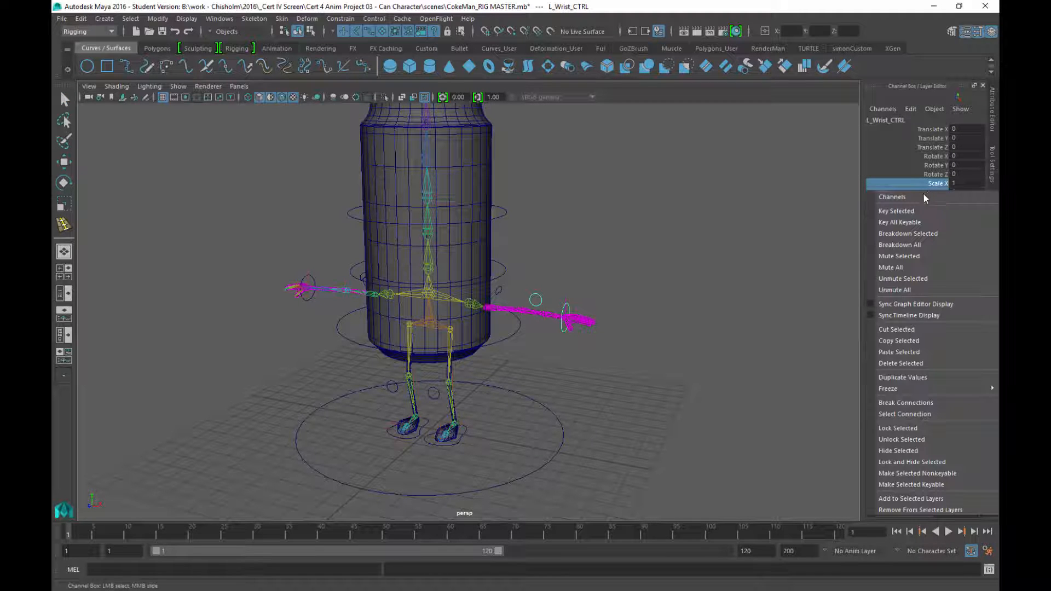
{"action": "left_click", "coordinate": [900, 433]}
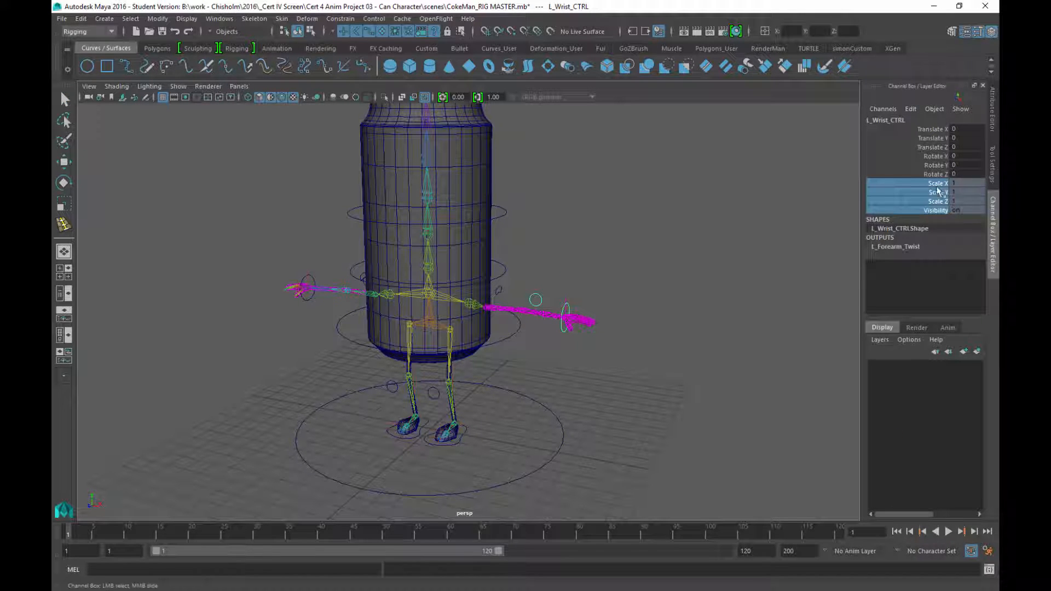
{"action": "left_click", "coordinate": [308, 299]}
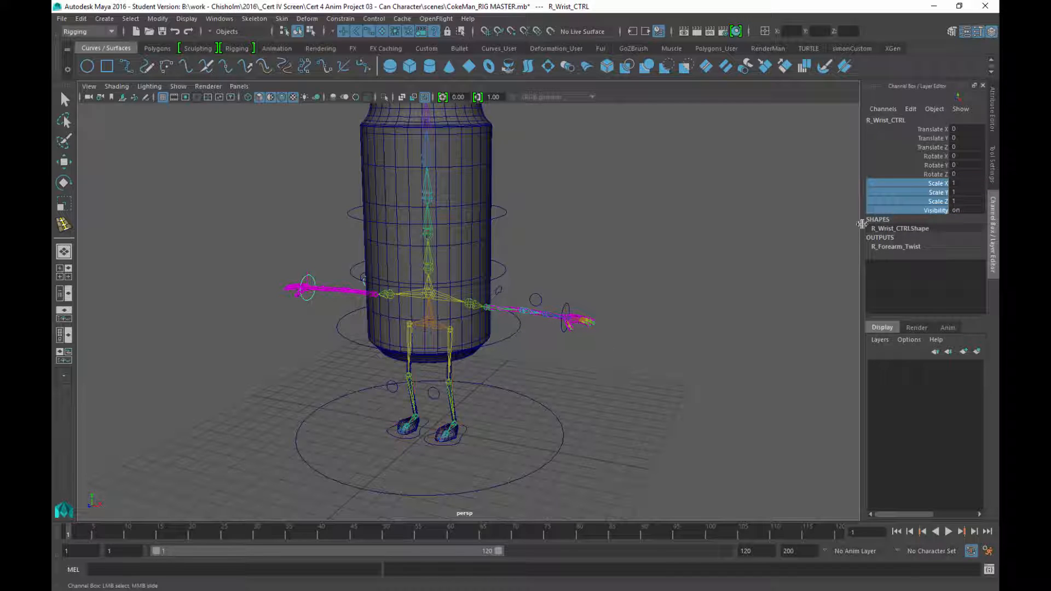
{"action": "right_click", "coordinate": [930, 196]}
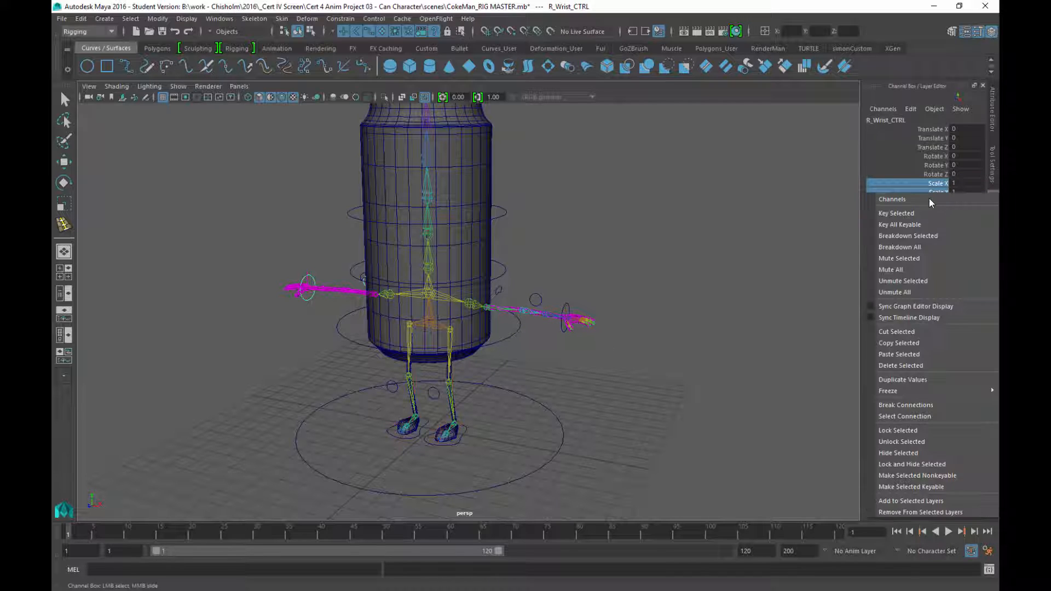
{"action": "left_click", "coordinate": [895, 437]}
{"action": "key", "text": "q"}
{"action": "left_click", "coordinate": [613, 353]}
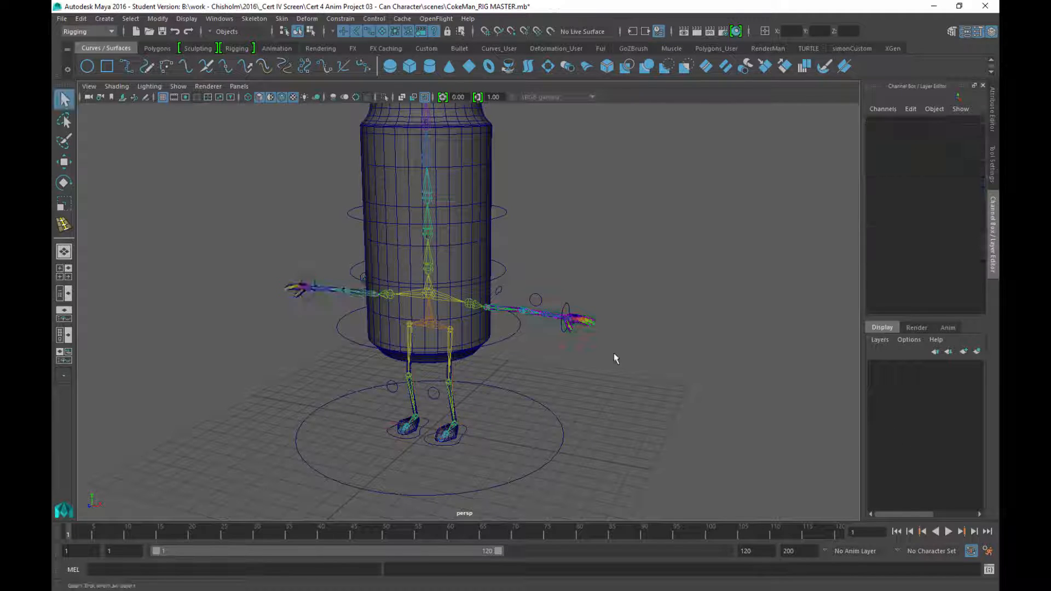
Lock the rotation, scale and visibility channels on the left and right elbow controls, leaving only translation free
{"action": "left_click", "coordinate": [535, 299]}
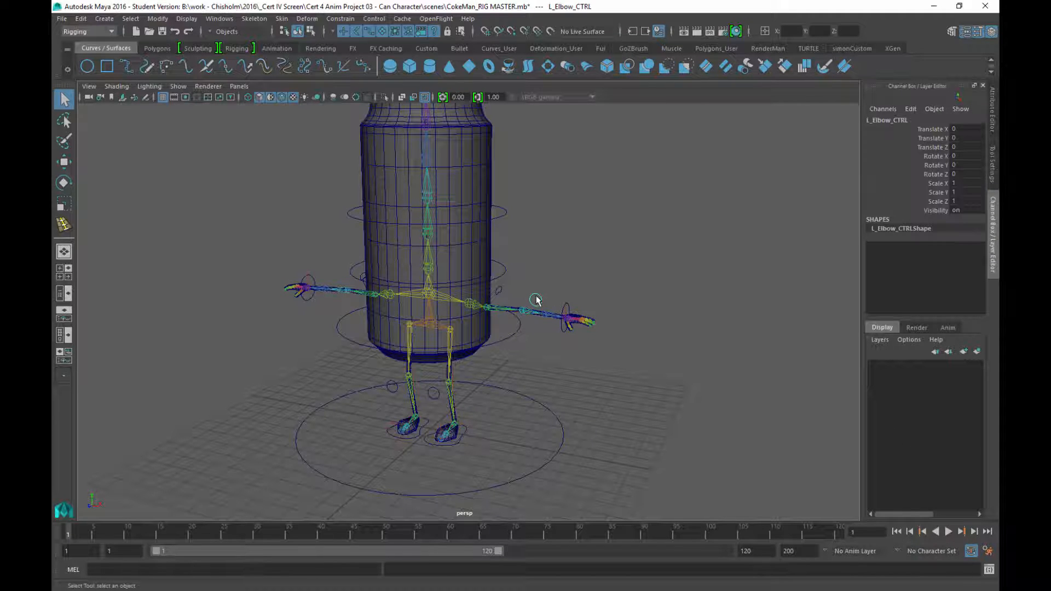
{"action": "left_click_drag", "start_coordinate": [941, 159], "coordinate": [944, 211]}
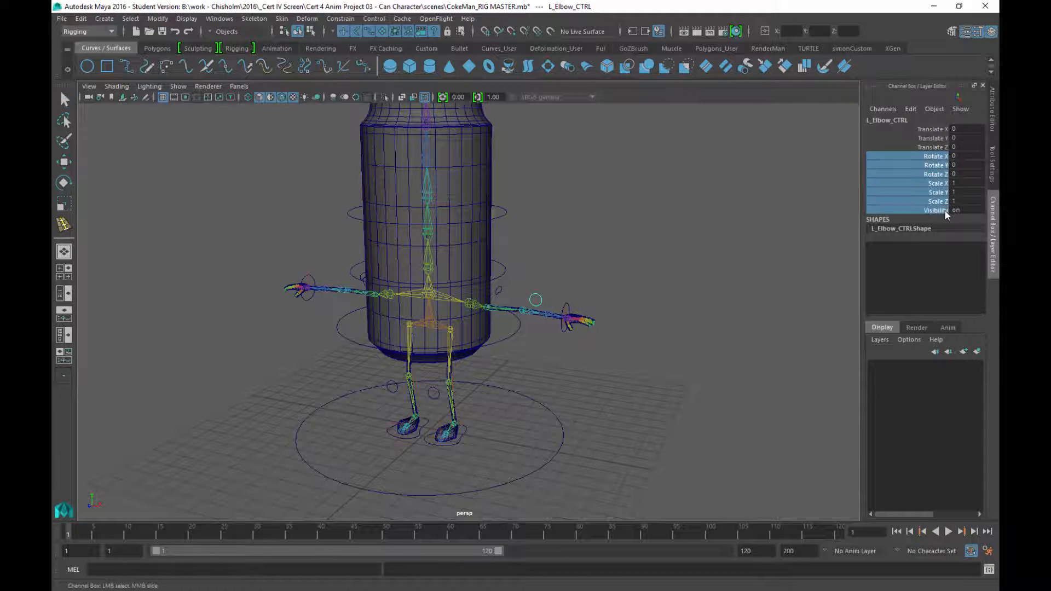
{"action": "right_click", "coordinate": [944, 210]}
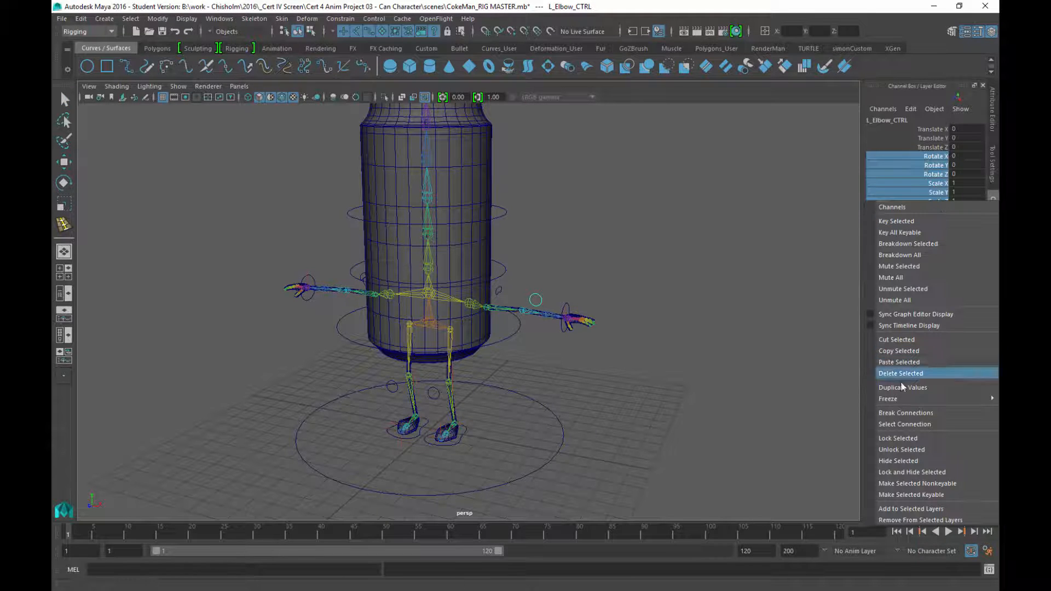
{"action": "left_click", "coordinate": [896, 438]}
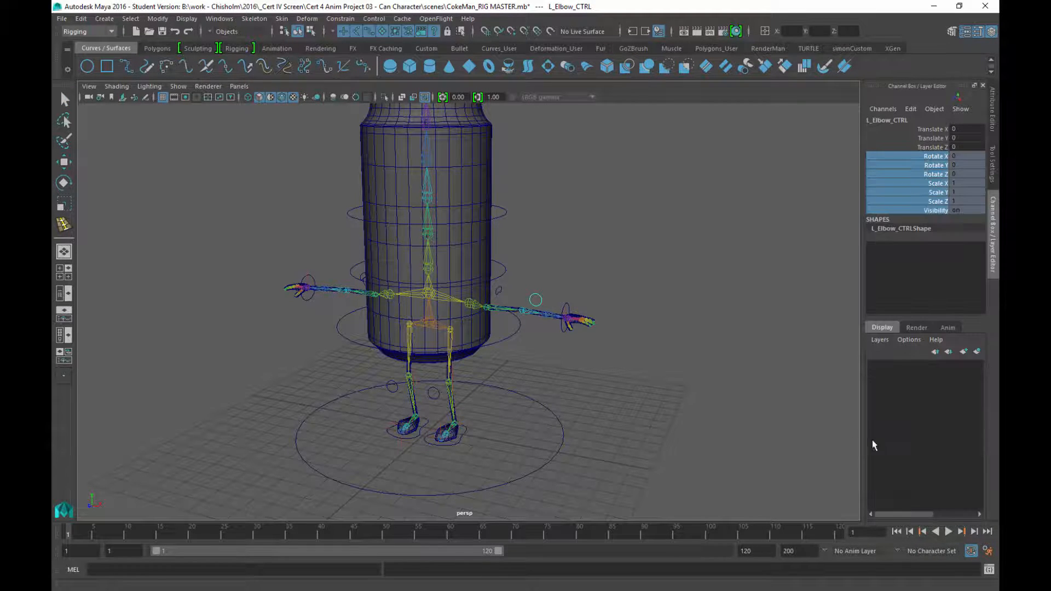
{"action": "left_click_drag", "start_coordinate": [391, 298], "coordinate": [380, 310], "text": "alt"}
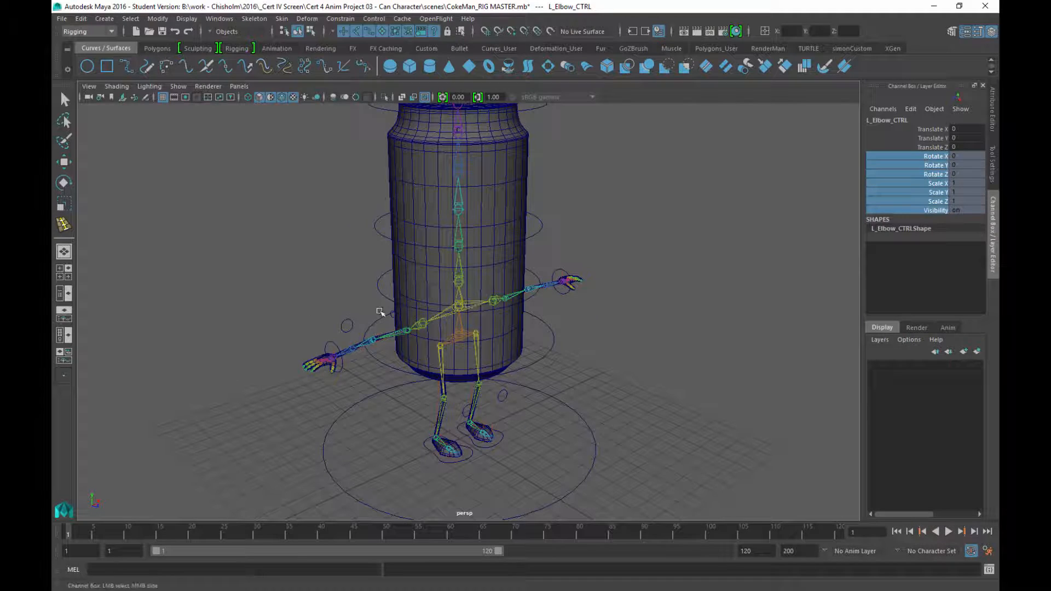
{"action": "left_click", "coordinate": [346, 324]}
{"action": "right_click", "coordinate": [933, 195]}
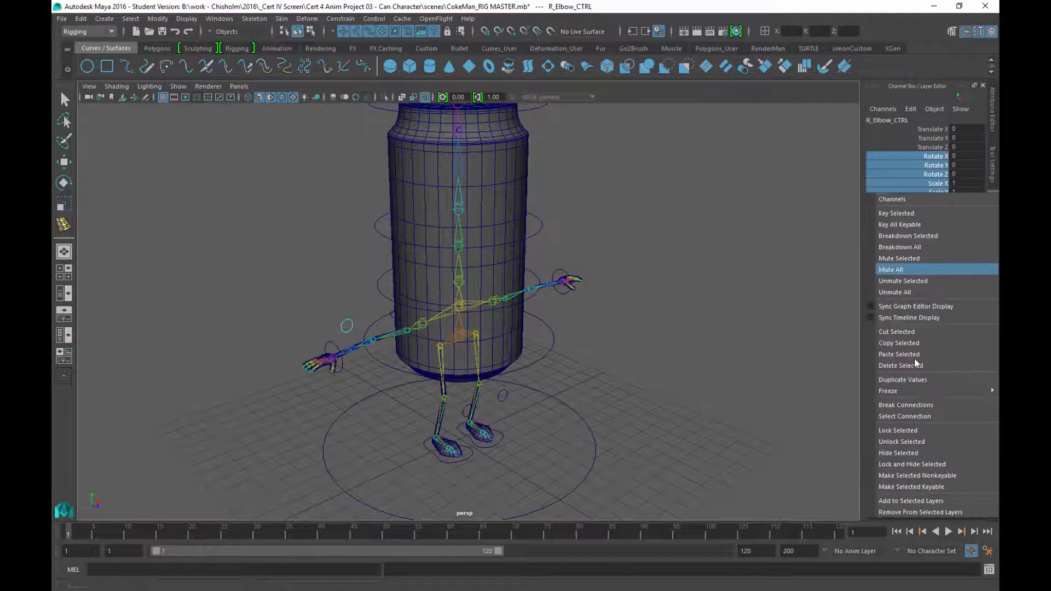
{"action": "left_click", "coordinate": [907, 432]}
{"action": "left_click", "coordinate": [605, 352]}
Lock the rotation, scale and visibility channels on the left and right knee controls
{"action": "left_click_drag", "start_coordinate": [651, 363], "coordinate": [562, 392], "text": "alt"}
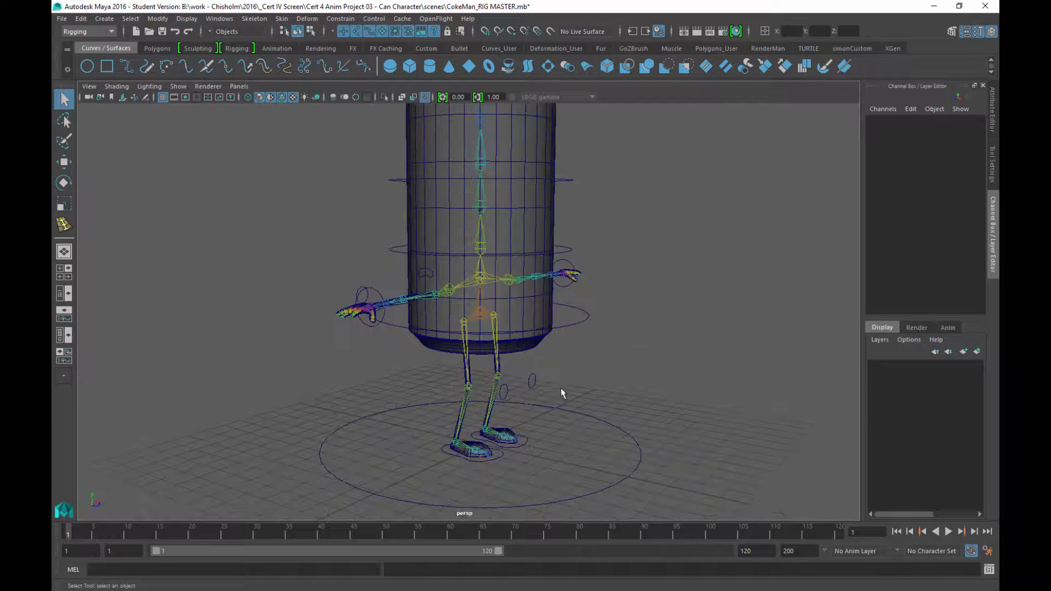
{"action": "left_click", "coordinate": [532, 381]}
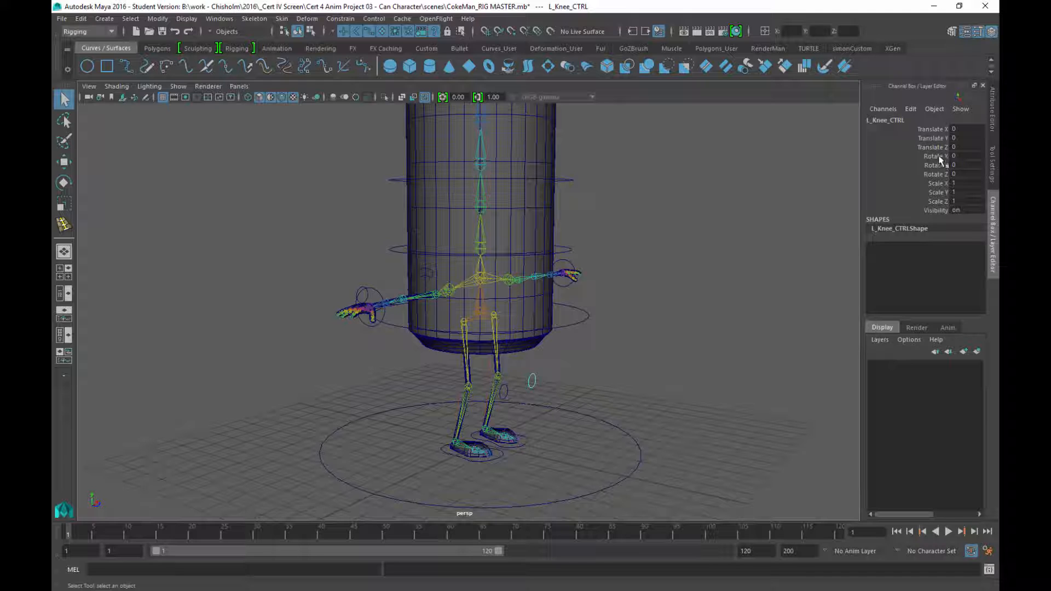
{"action": "left_click_drag", "start_coordinate": [940, 157], "coordinate": [941, 210]}
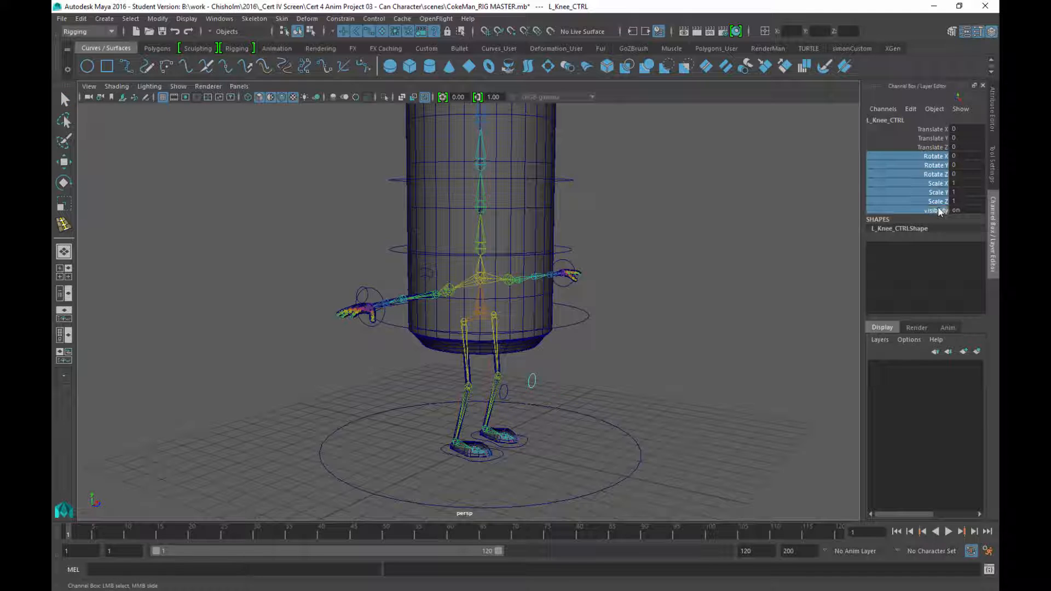
{"action": "right_click", "coordinate": [934, 171]}
{"action": "left_click", "coordinate": [897, 402]}
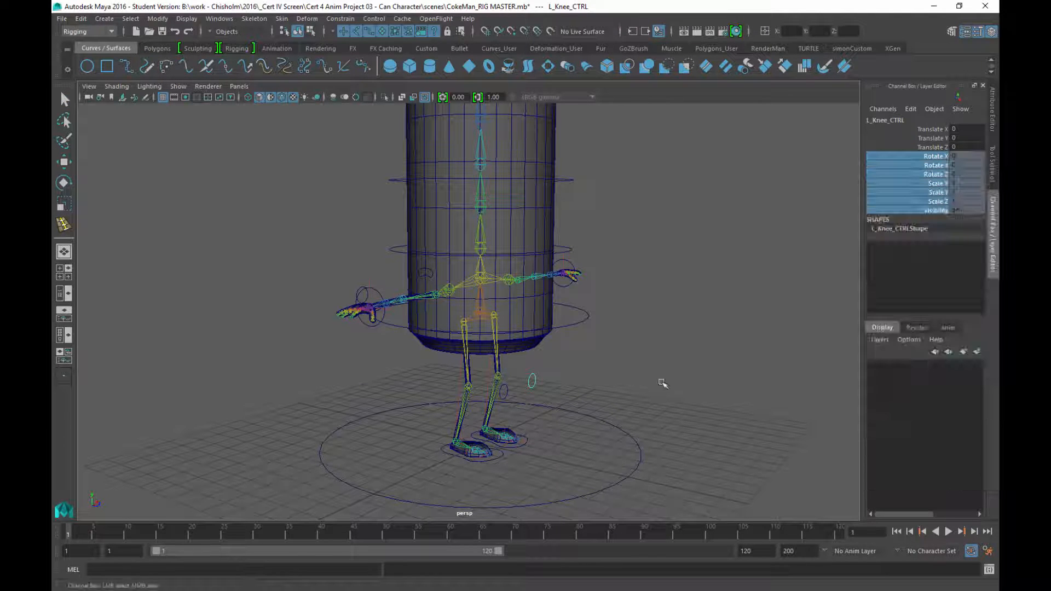
{"action": "left_click", "coordinate": [507, 392]}
{"action": "right_click", "coordinate": [934, 196]}
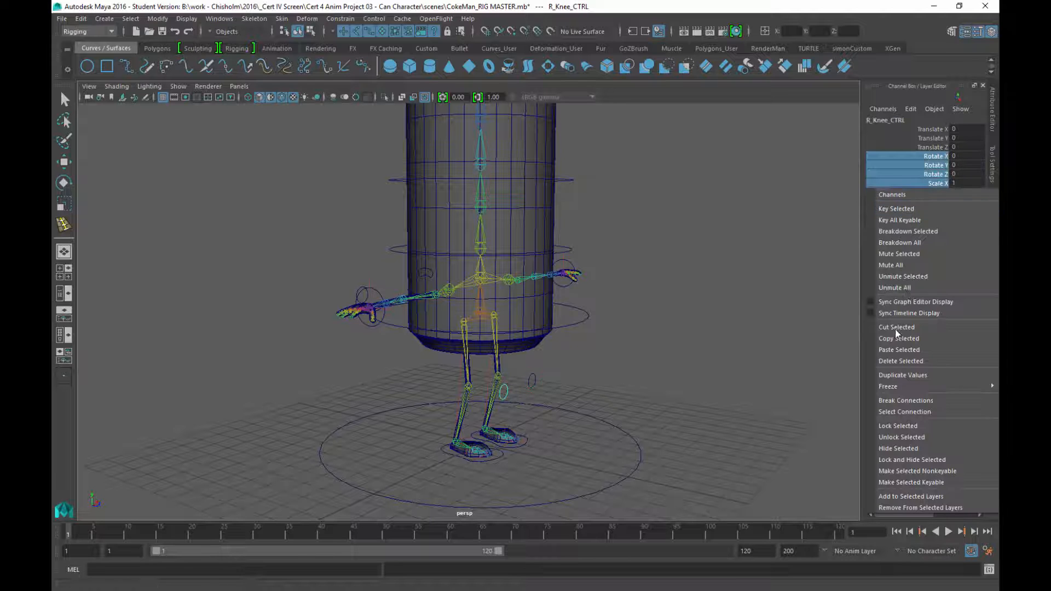
{"action": "left_click", "coordinate": [892, 426]}
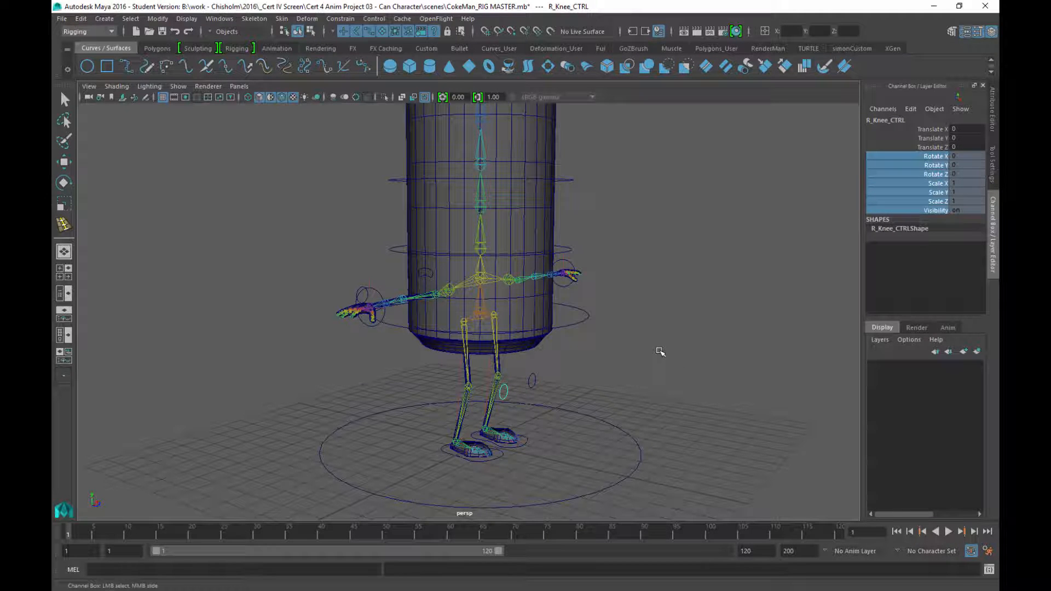
Lock the rotation, scale and visibility channels on the right and left shoulder controls
{"action": "left_click_drag", "start_coordinate": [600, 328], "coordinate": [422, 309], "text": "alt"}
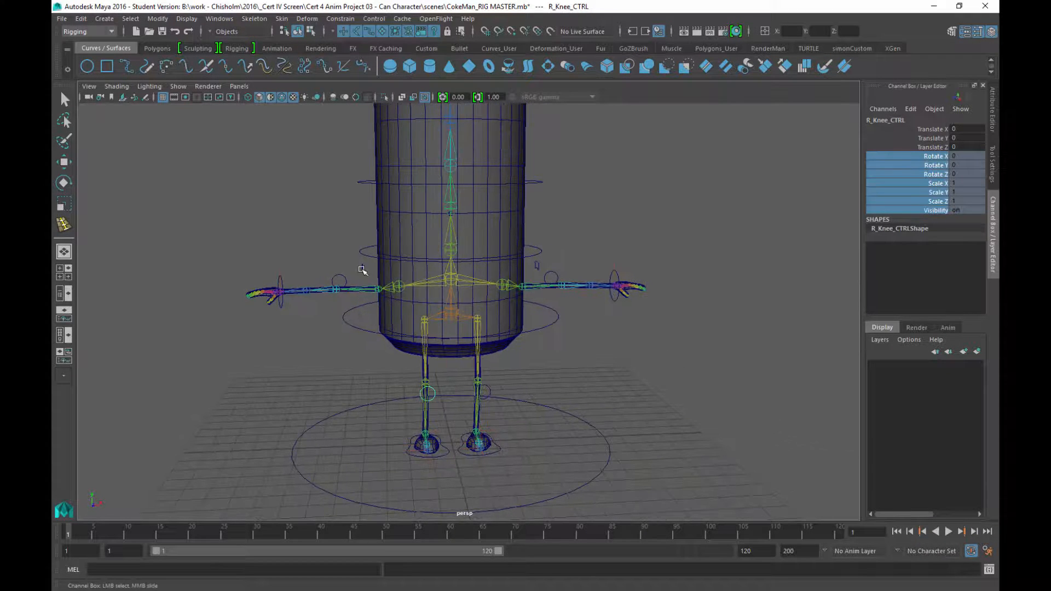
{"action": "left_click", "coordinate": [643, 287]}
{"action": "right_click", "coordinate": [929, 164]}
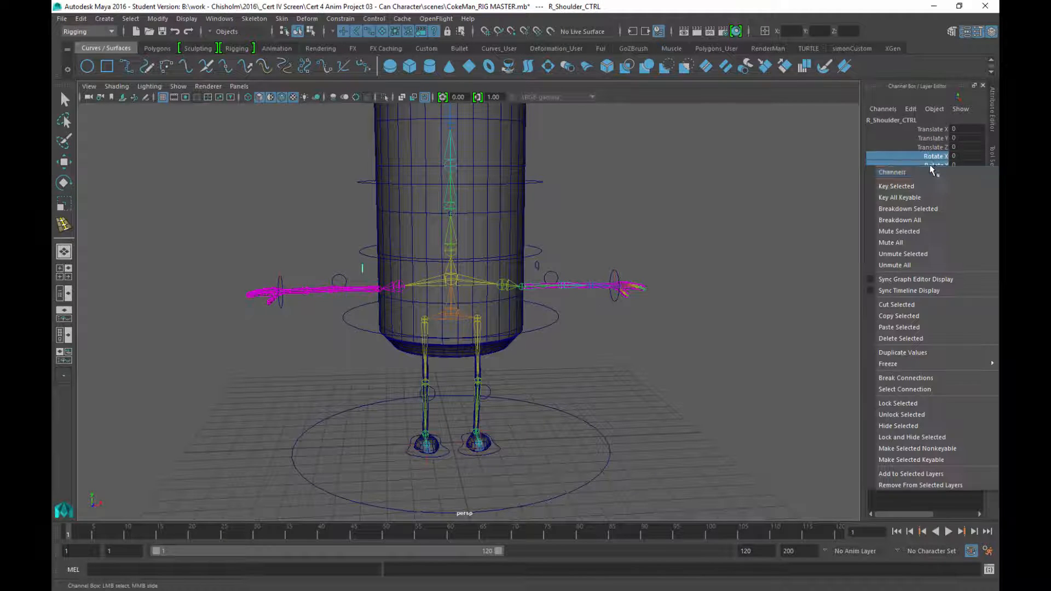
{"action": "left_click", "coordinate": [889, 403]}
{"action": "left_click", "coordinate": [538, 267]}
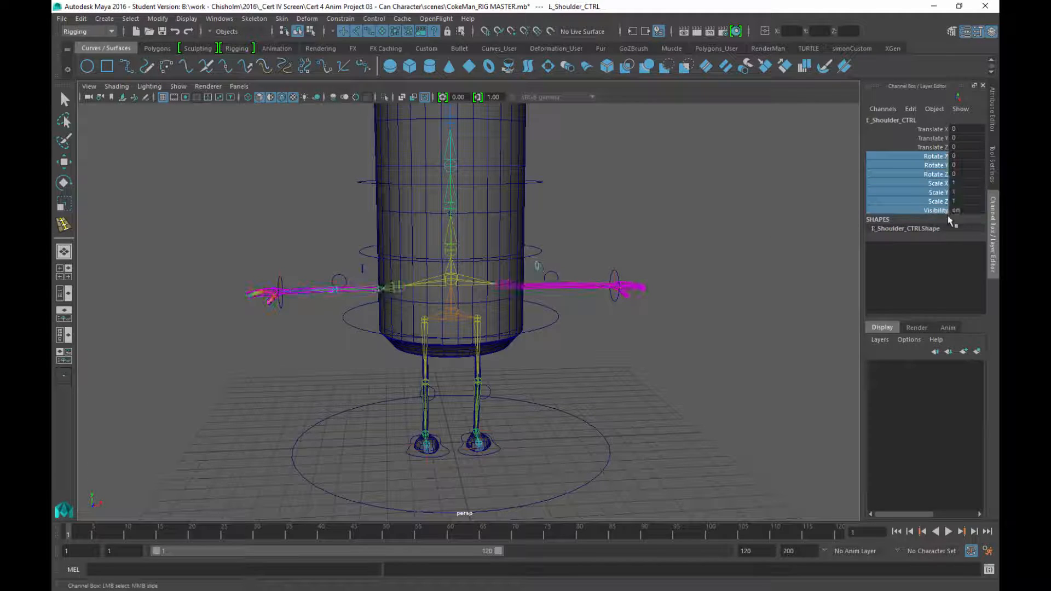
{"action": "right_click", "coordinate": [937, 199]}
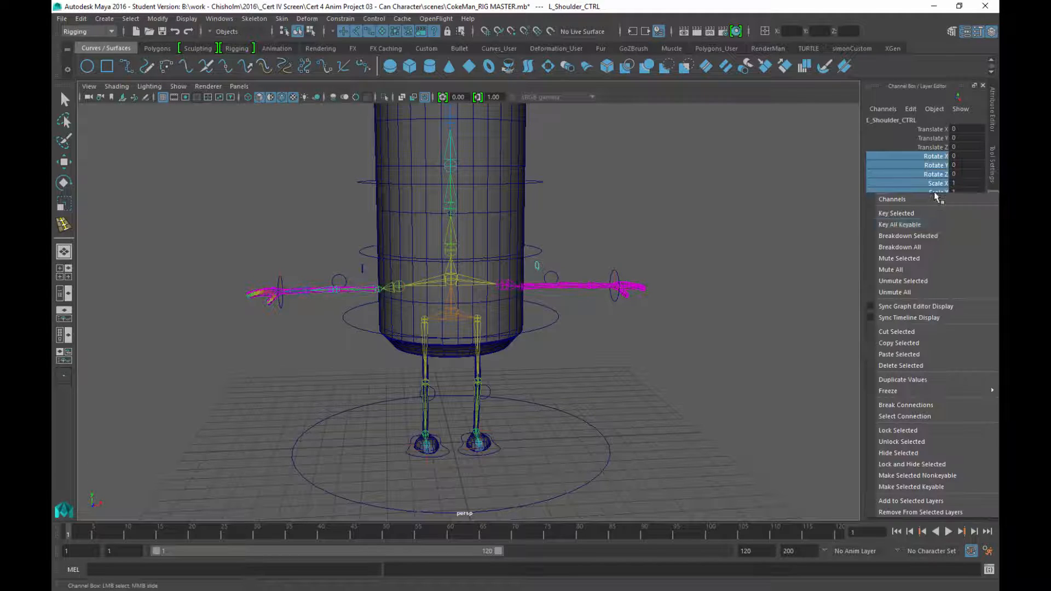
{"action": "left_click", "coordinate": [895, 430]}
Lock the Scale X, Y, Z and Visibility channels on the left and right foot controls
{"action": "left_click", "coordinate": [611, 297]}
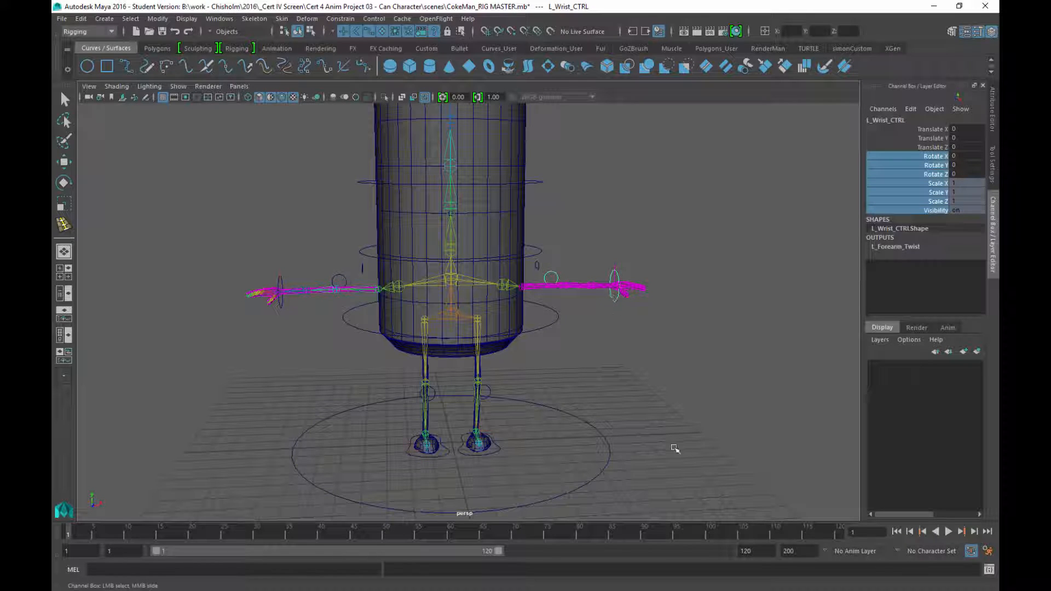
{"action": "mouse_move", "coordinate": [572, 425]}
{"action": "left_mouse_down", "text": "alt"}
{"action": "mouse_move", "coordinate": [591, 422]}
{"action": "mouse_move", "coordinate": [572, 442]}
{"action": "left_mouse_up", "text": "alt"}
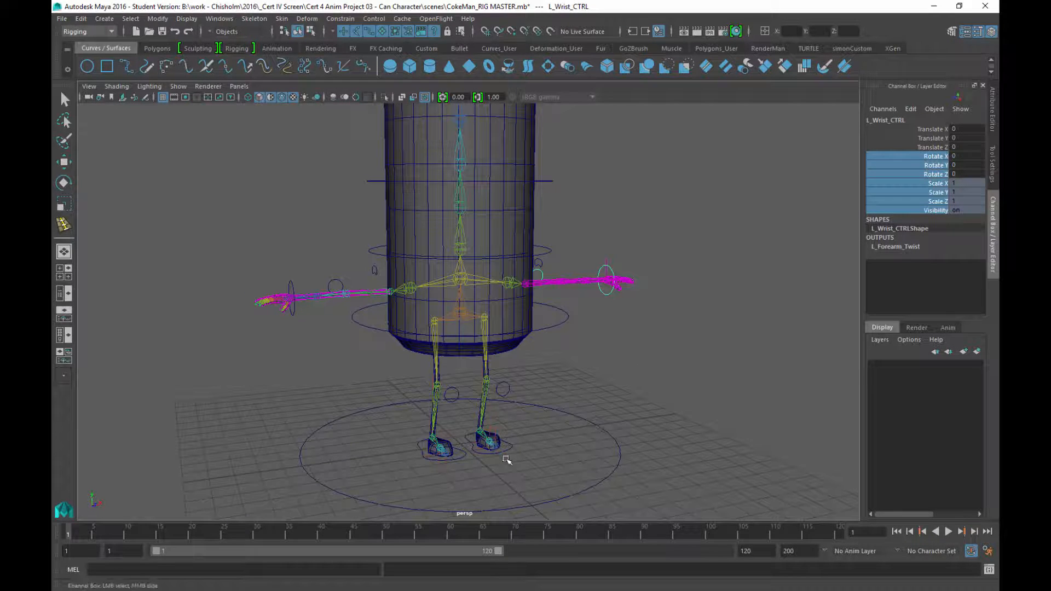
{"action": "left_click", "coordinate": [483, 452]}
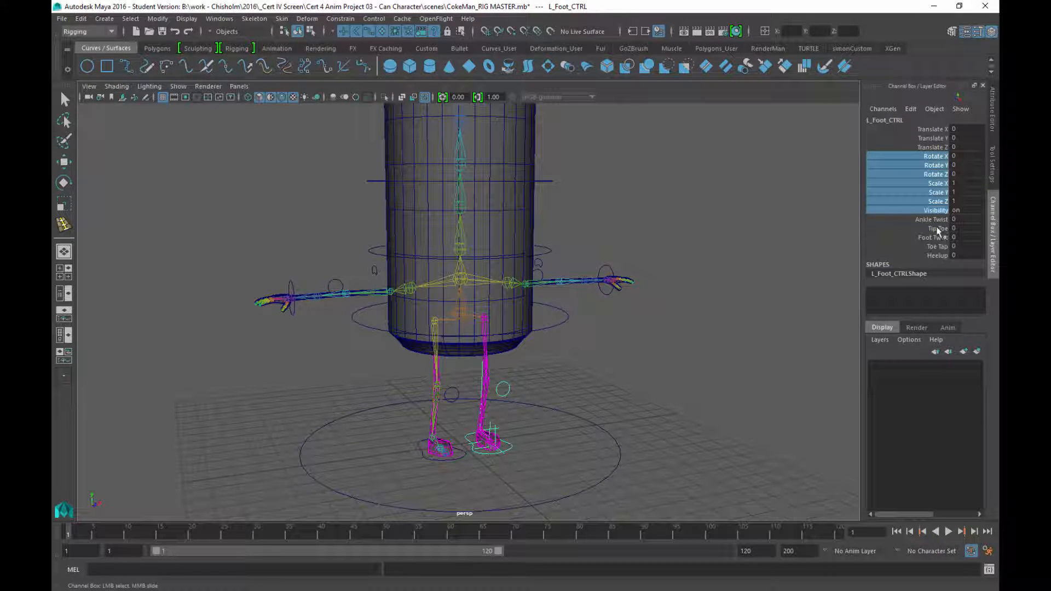
{"action": "left_click", "coordinate": [948, 185]}
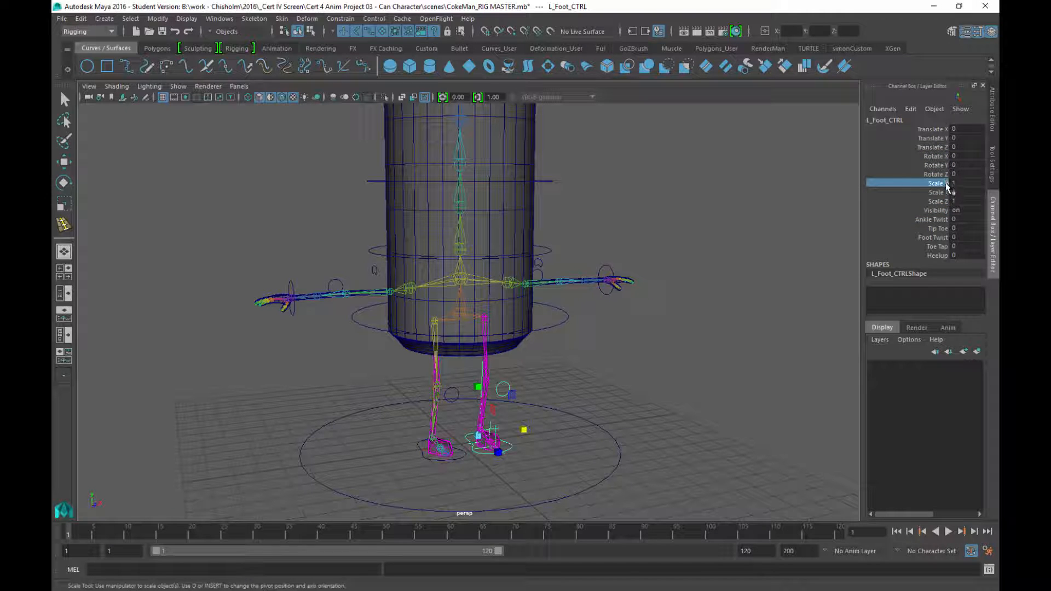
{"action": "left_click_drag", "start_coordinate": [945, 183], "coordinate": [945, 211]}
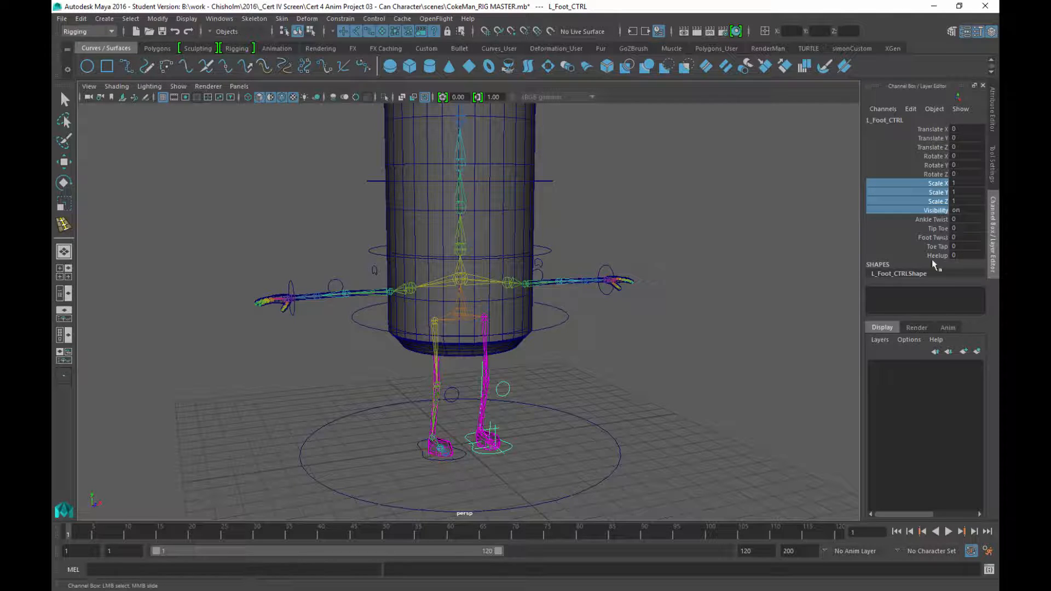
{"action": "right_click", "coordinate": [945, 199]}
{"action": "mouse_move", "coordinate": [907, 394]}
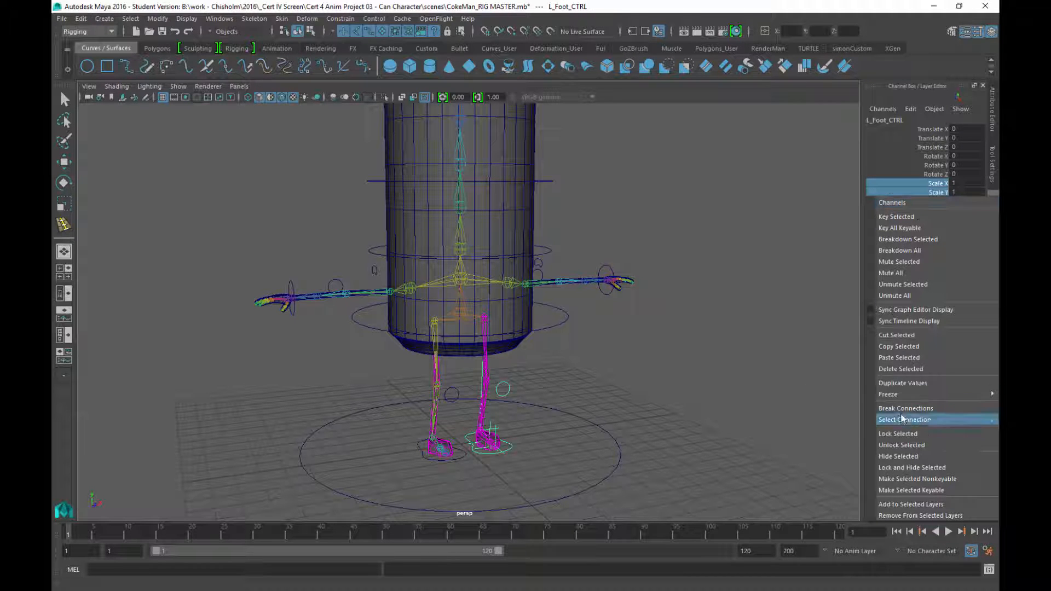
{"action": "left_click", "coordinate": [897, 434]}
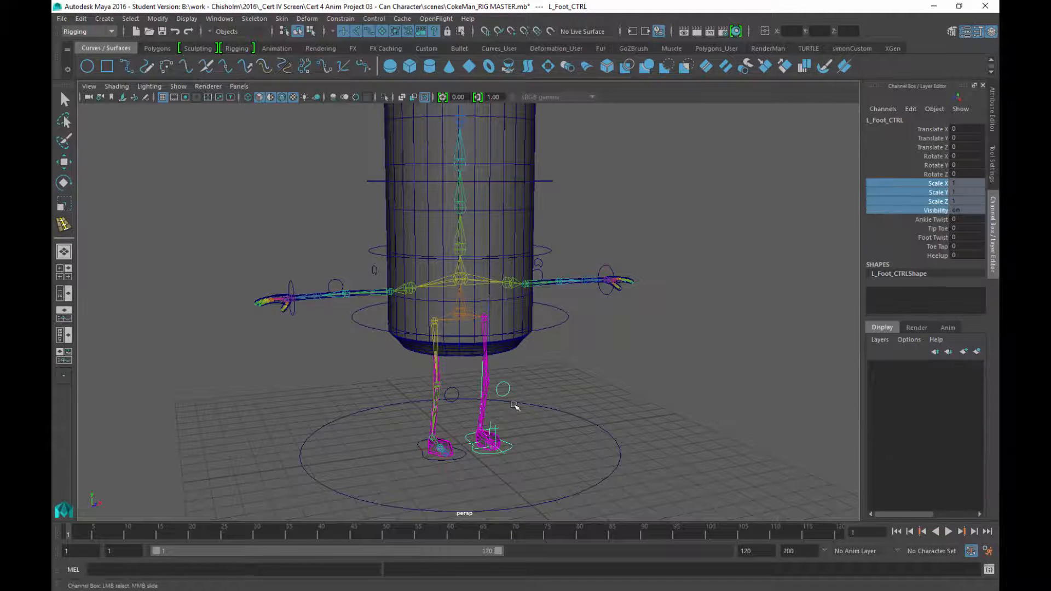
{"action": "left_click", "coordinate": [462, 455]}
{"action": "right_click", "coordinate": [931, 215]}
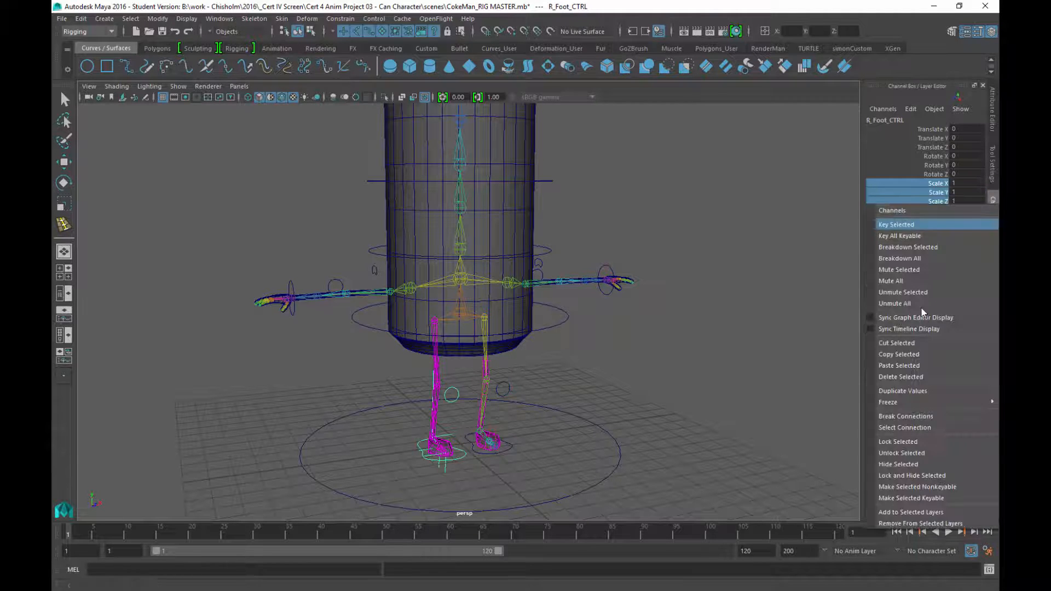
{"action": "left_click", "coordinate": [892, 435]}
{"action": "left_click", "coordinate": [683, 373]}
{"action": "left_click_drag", "start_coordinate": [605, 251], "coordinate": [540, 287], "text": "alt"}
{"action": "left_click", "coordinate": [533, 284]}
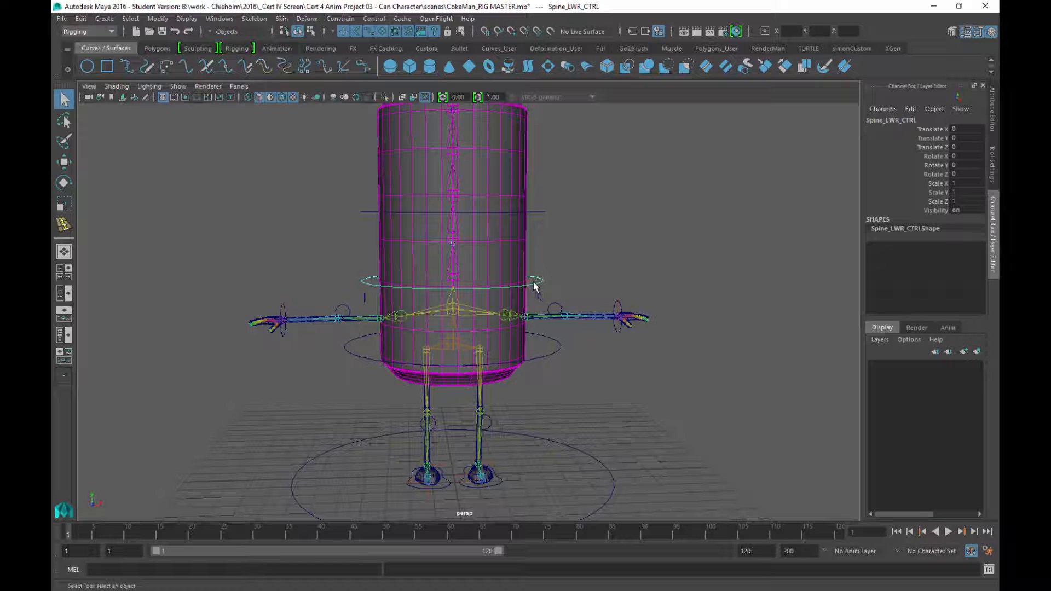
{"action": "left_click_drag", "start_coordinate": [609, 239], "coordinate": [506, 286], "text": "alt"}
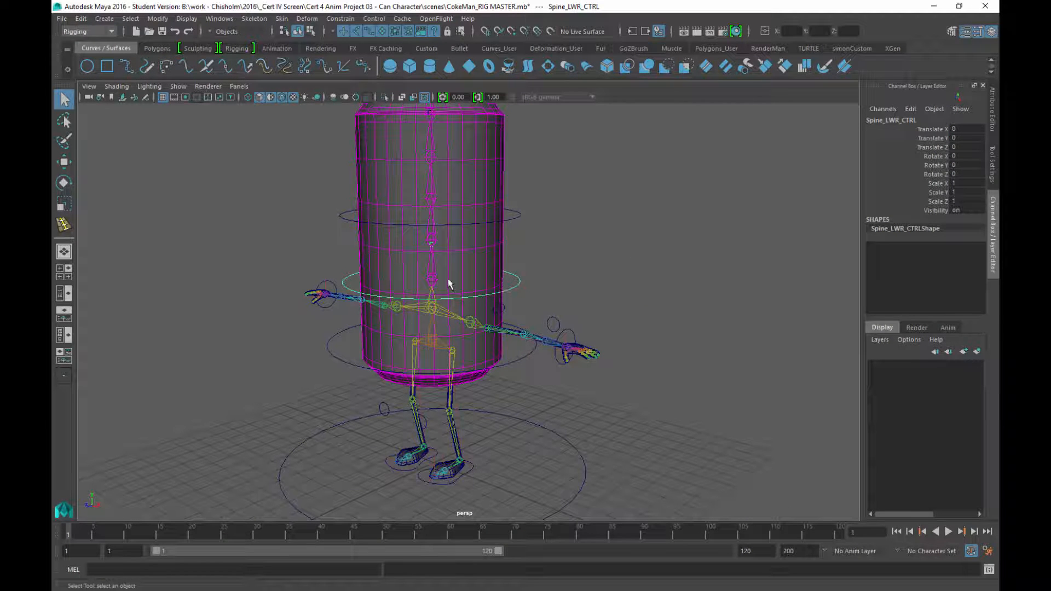
{"action": "key", "text": "w"}
{"action": "left_click_drag", "start_coordinate": [544, 294], "coordinate": [524, 347], "text": "alt"}
{"action": "key", "text": "ctrl+z"}
{"action": "left_click", "coordinate": [674, 262]}
{"action": "left_click_drag", "start_coordinate": [678, 261], "coordinate": [641, 292], "text": "alt"}
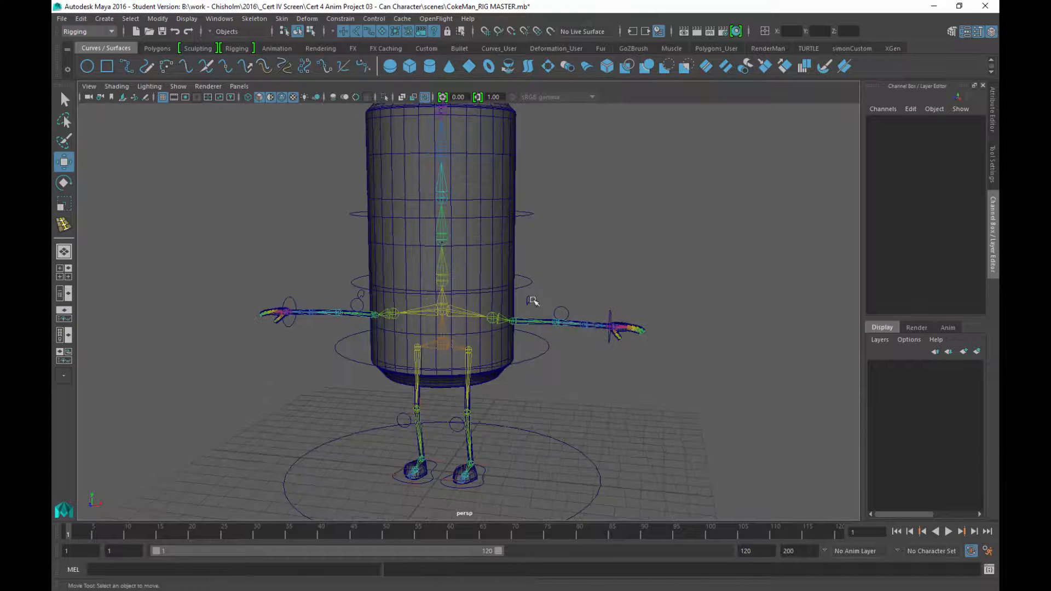
Lock the Scale X, Y, Z and Visibility channels on the lower, middle and top spine controls together
{"action": "left_click", "coordinate": [530, 284]}
{"action": "left_click_drag", "start_coordinate": [584, 228], "coordinate": [533, 126], "text": "alt"}
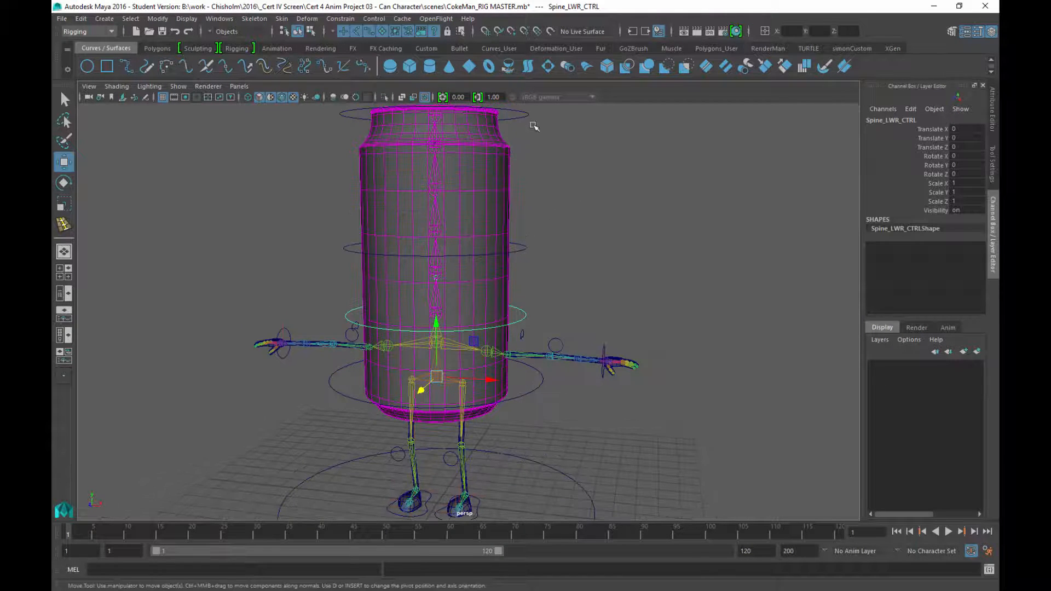
{"action": "left_click", "coordinate": [524, 116]}
{"action": "left_click", "coordinate": [524, 245]}
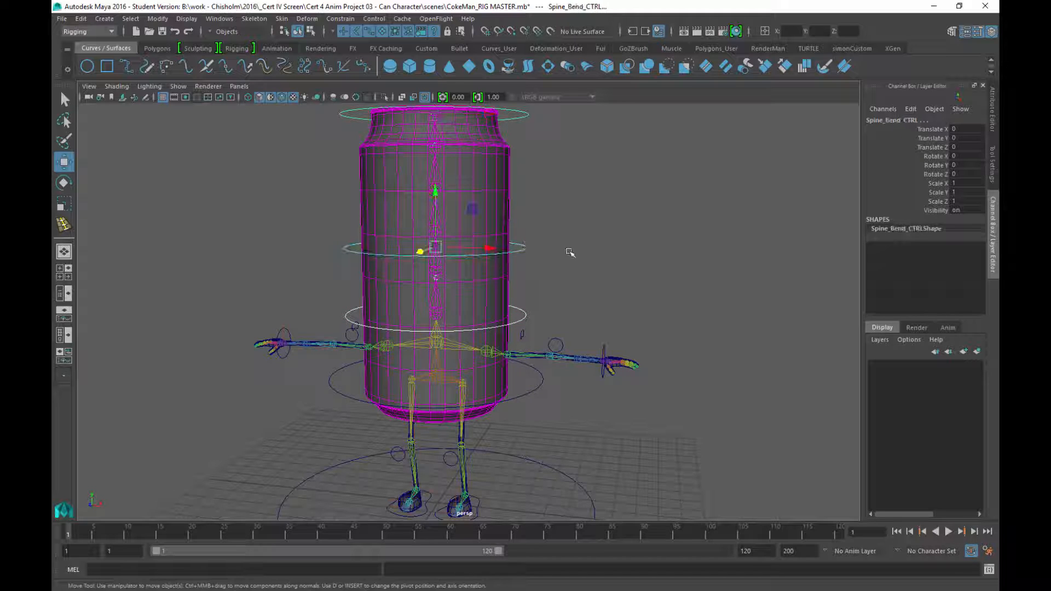
{"action": "left_click_drag", "start_coordinate": [941, 183], "coordinate": [938, 202]}
{"action": "right_click", "coordinate": [937, 203]}
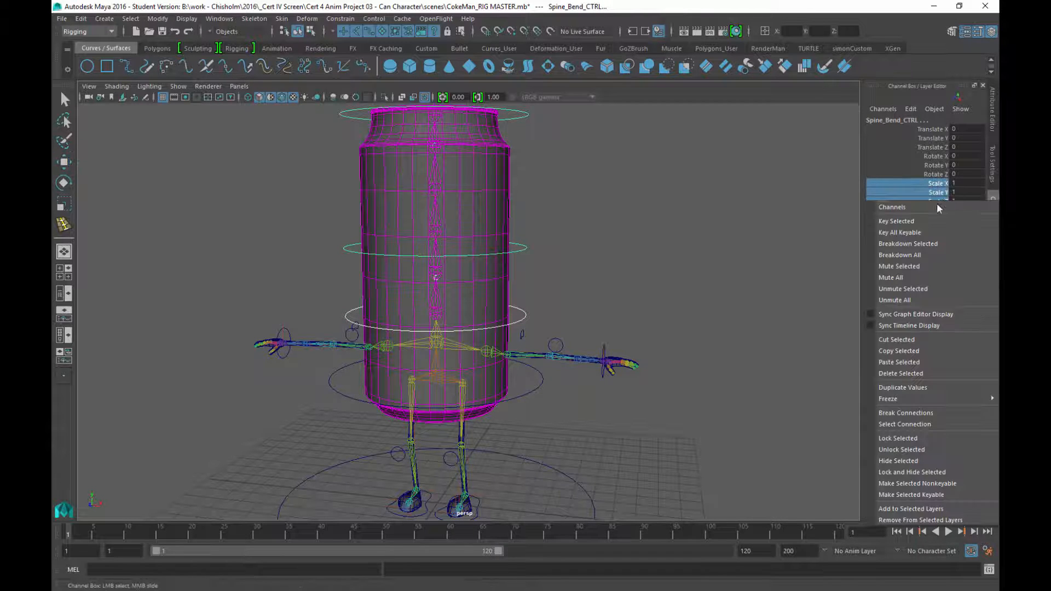
{"action": "left_click", "coordinate": [884, 438]}
{"action": "key", "text": "w"}
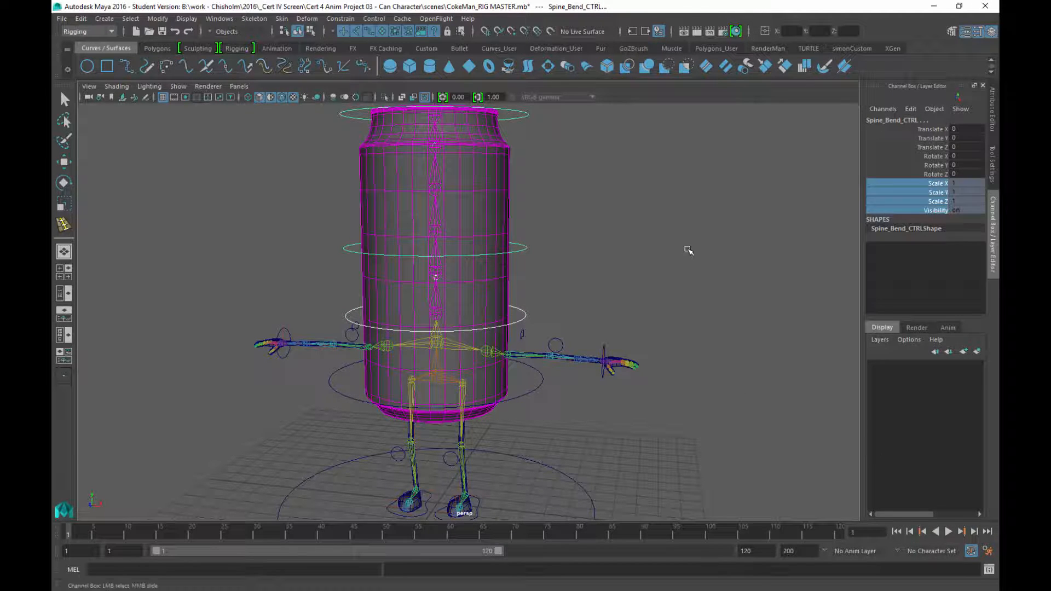
{"action": "left_click", "coordinate": [702, 349]}
Check which channels are locked on the master, foot and knee controls
{"action": "right_click_drag", "start_coordinate": [748, 374], "coordinate": [692, 313], "text": "alt"}
{"action": "mouse_move", "coordinate": [692, 313]}
{"action": "left_mouse_down", "text": "alt"}
{"action": "mouse_move", "coordinate": [717, 305]}
{"action": "mouse_move", "coordinate": [700, 315]}
{"action": "mouse_move", "coordinate": [706, 307]}
{"action": "left_mouse_up", "text": "alt"}
{"action": "left_click_drag", "start_coordinate": [629, 425], "coordinate": [553, 501]}
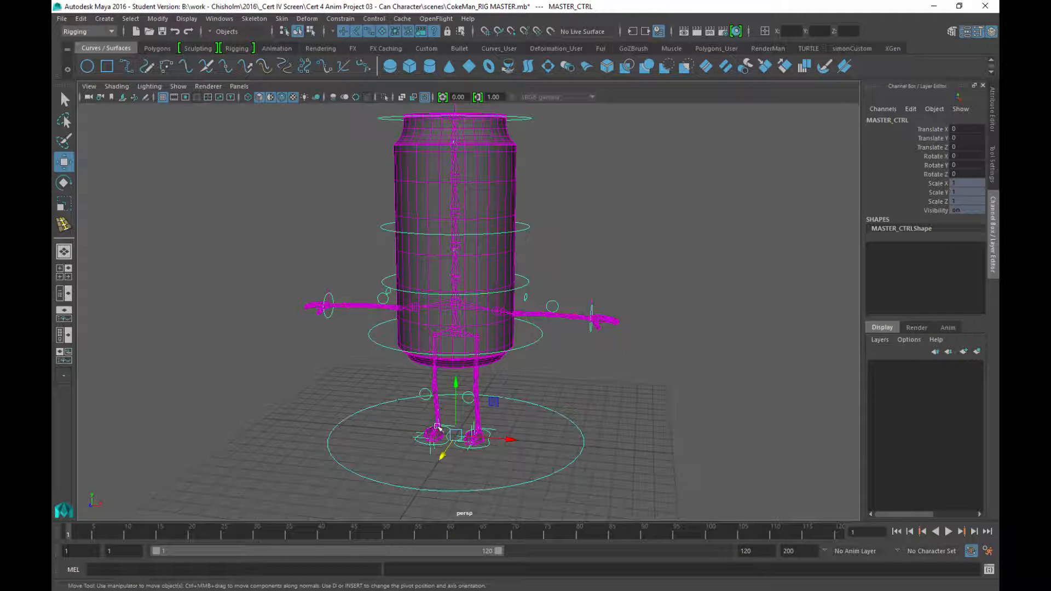
{"action": "key", "text": "q"}
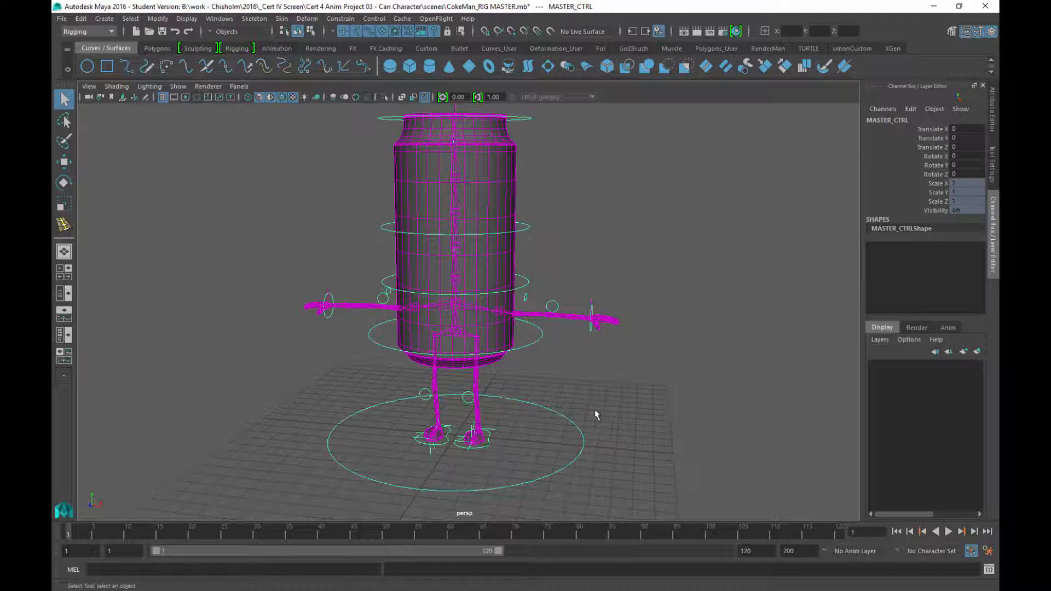
{"action": "left_click", "coordinate": [484, 446]}
{"action": "left_click", "coordinate": [446, 444]}
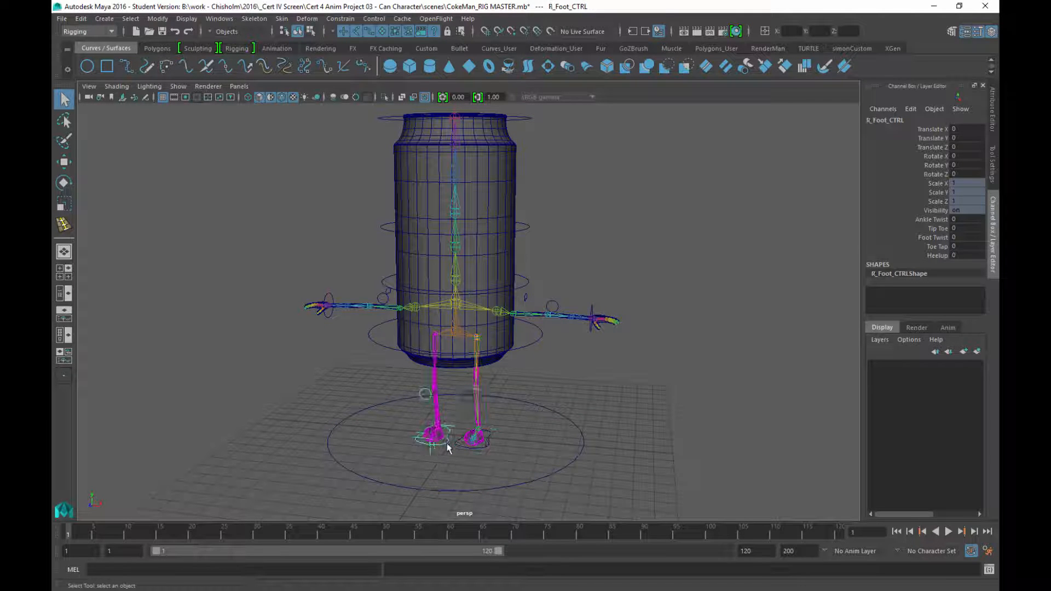
{"action": "left_click", "coordinate": [426, 396]}
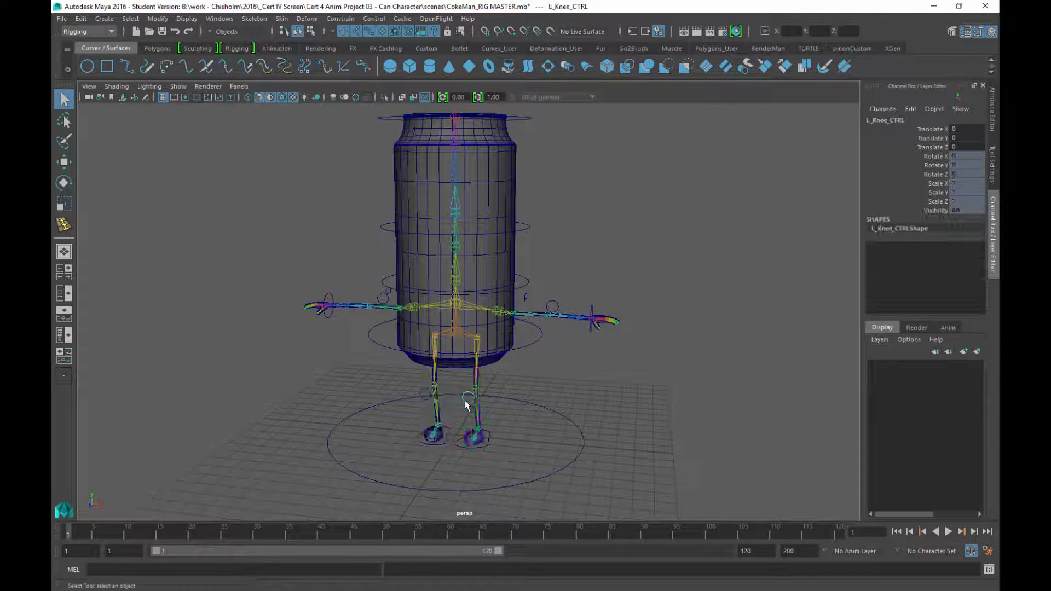
Lock the Scale X, Y, Z and Visibility channels on the body control around the can's base
{"action": "left_click", "coordinate": [531, 342]}
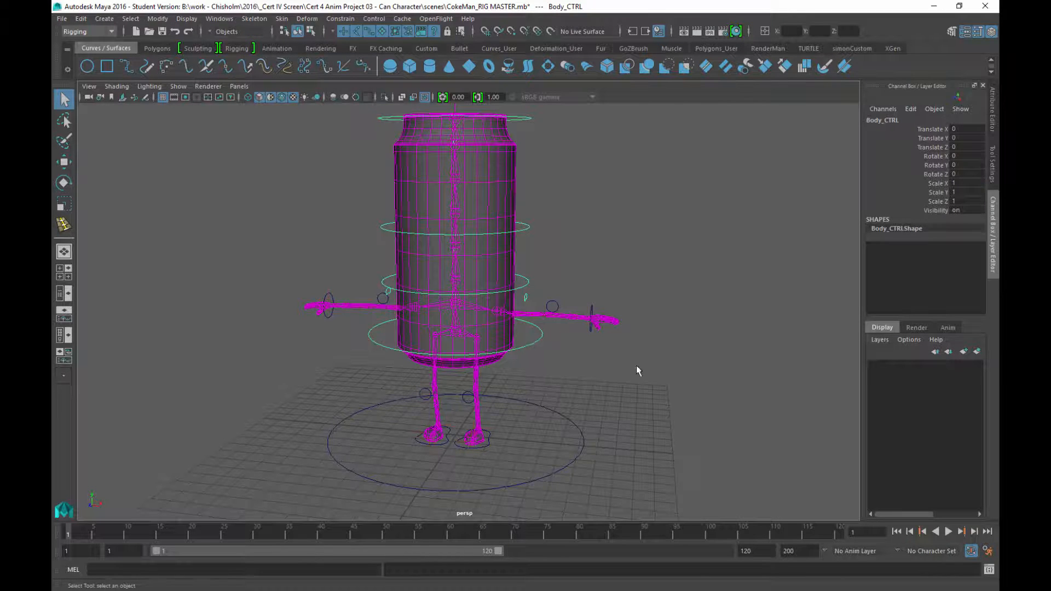
{"action": "left_click_drag", "start_coordinate": [636, 365], "coordinate": [632, 361], "text": "alt"}
{"action": "left_click_drag", "start_coordinate": [948, 187], "coordinate": [943, 212]}
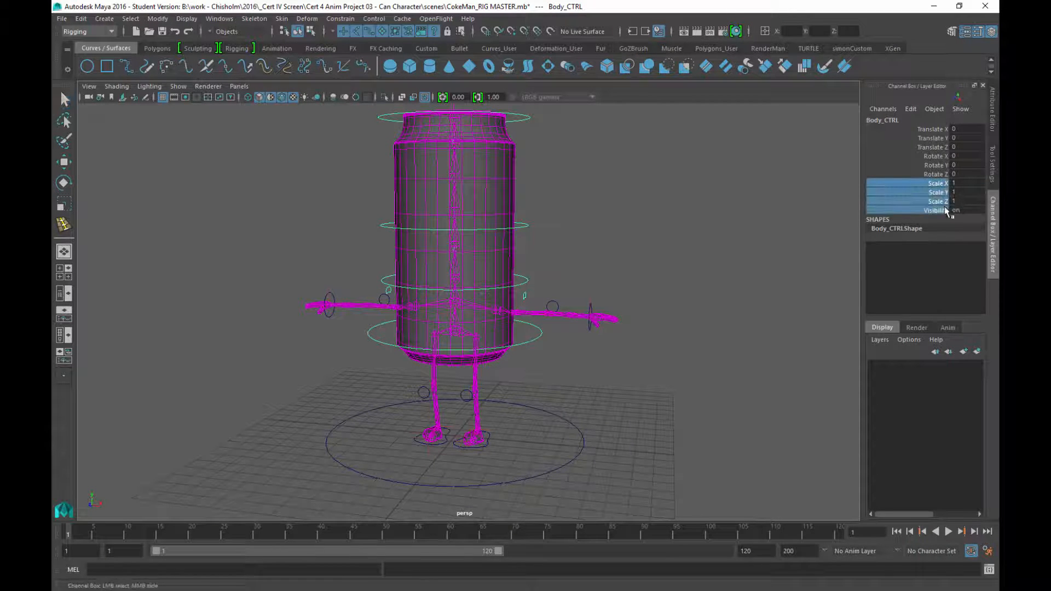
{"action": "right_click", "coordinate": [942, 211]}
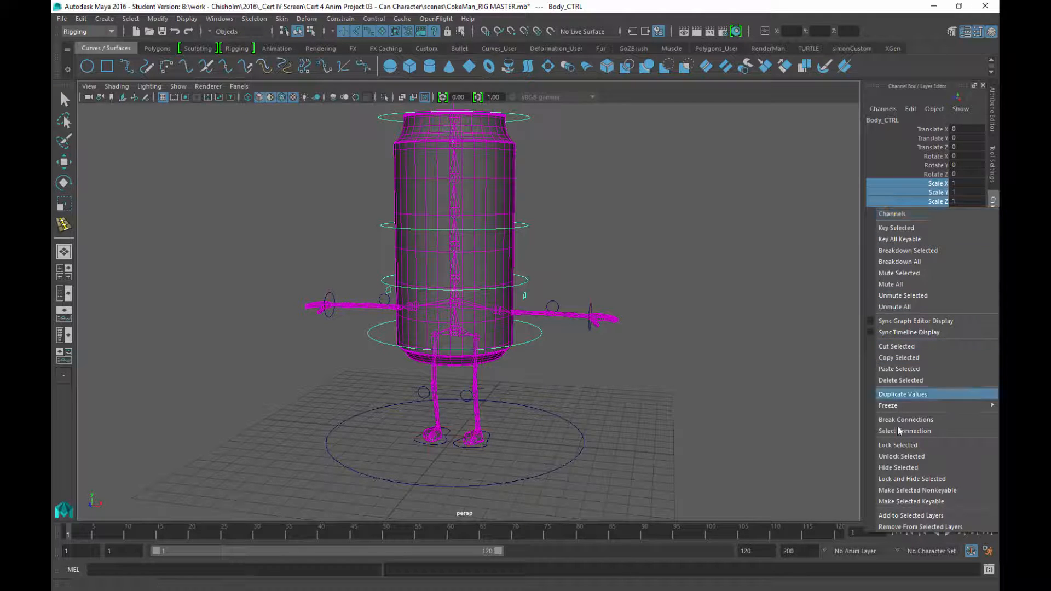
{"action": "left_click", "coordinate": [897, 445]}
{"action": "key", "text": "q"}
{"action": "left_click", "coordinate": [556, 322]}
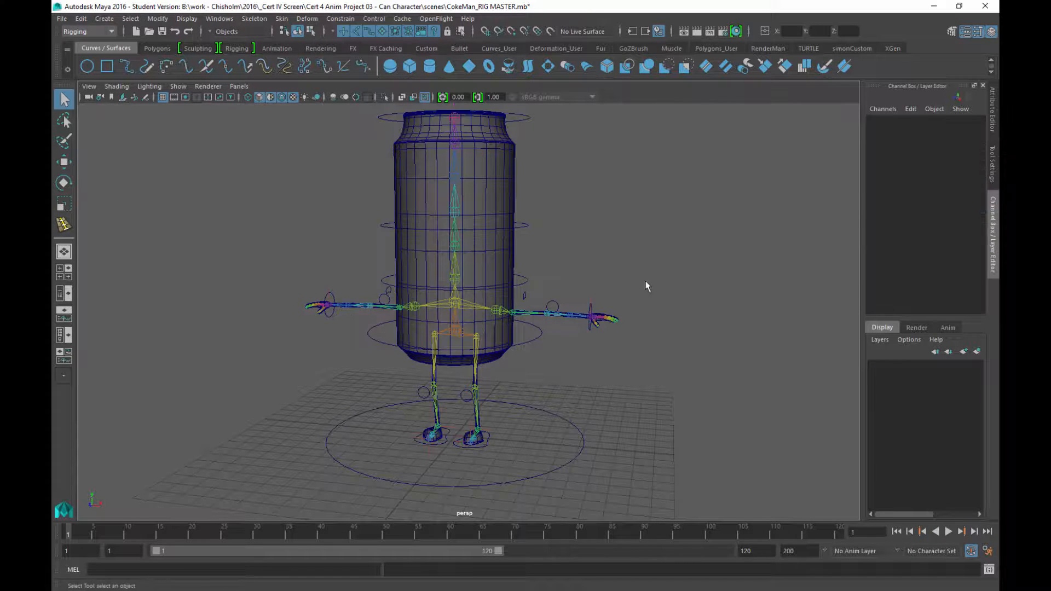
Check which channels are locked on the three spine controls and the shoulder, elbow and wrist controls
{"action": "middle_click_drag", "start_coordinate": [645, 281], "coordinate": [646, 282], "text": "alt"}
{"action": "left_click", "coordinate": [528, 284]}
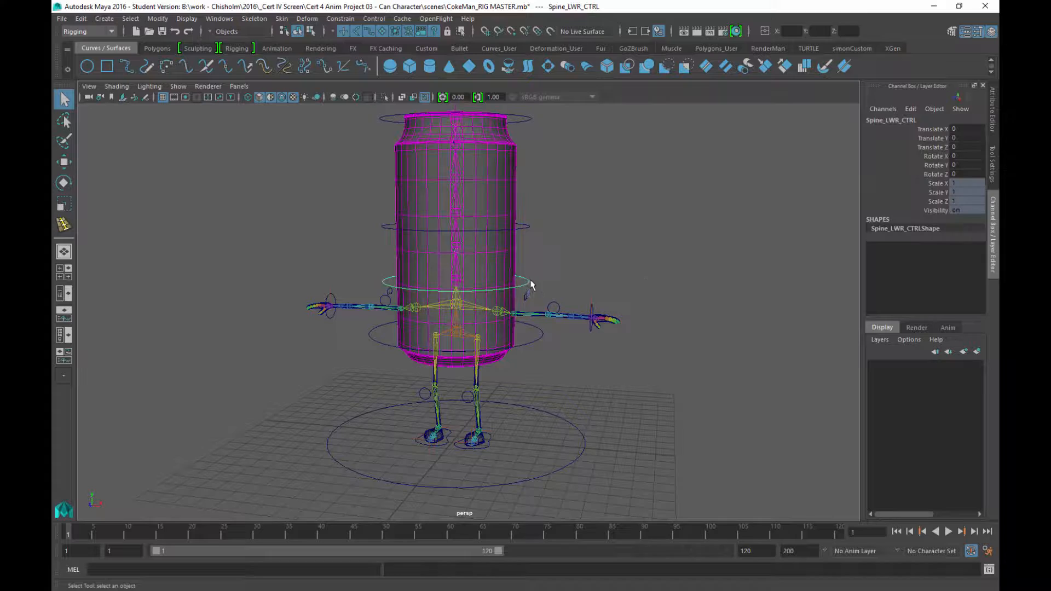
{"action": "left_click", "coordinate": [522, 228]}
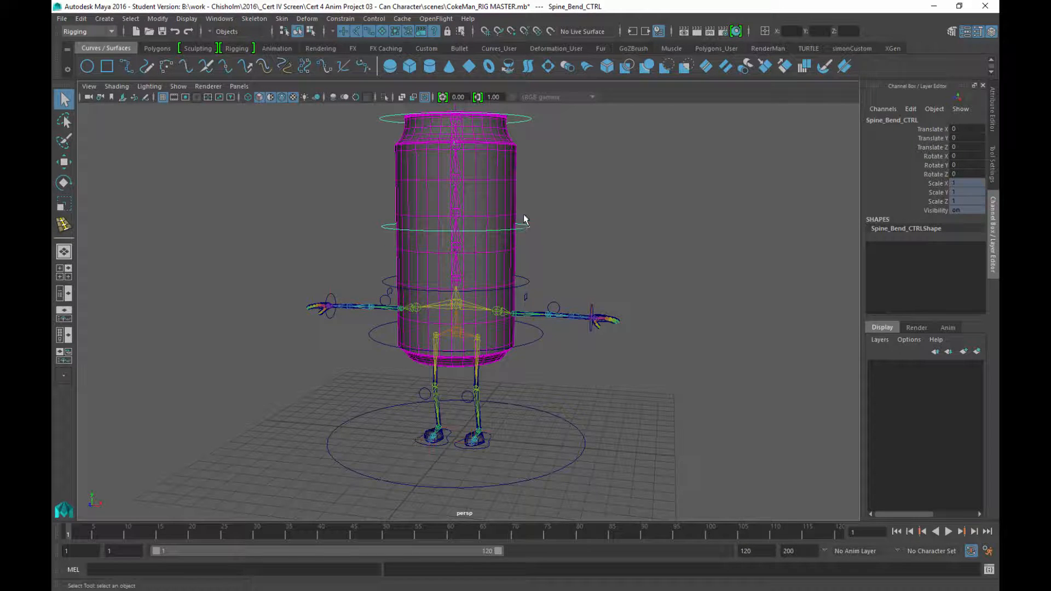
{"action": "left_click", "coordinate": [523, 121]}
{"action": "left_click", "coordinate": [606, 274]}
{"action": "left_click", "coordinate": [528, 294]}
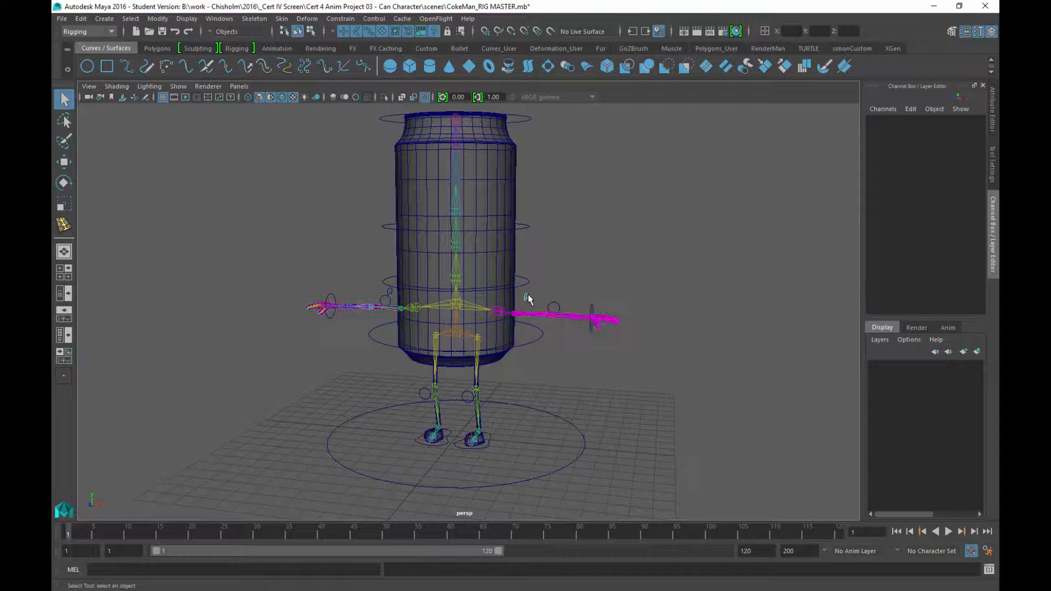
{"action": "left_click_drag", "start_coordinate": [528, 291], "coordinate": [617, 230], "text": "alt"}
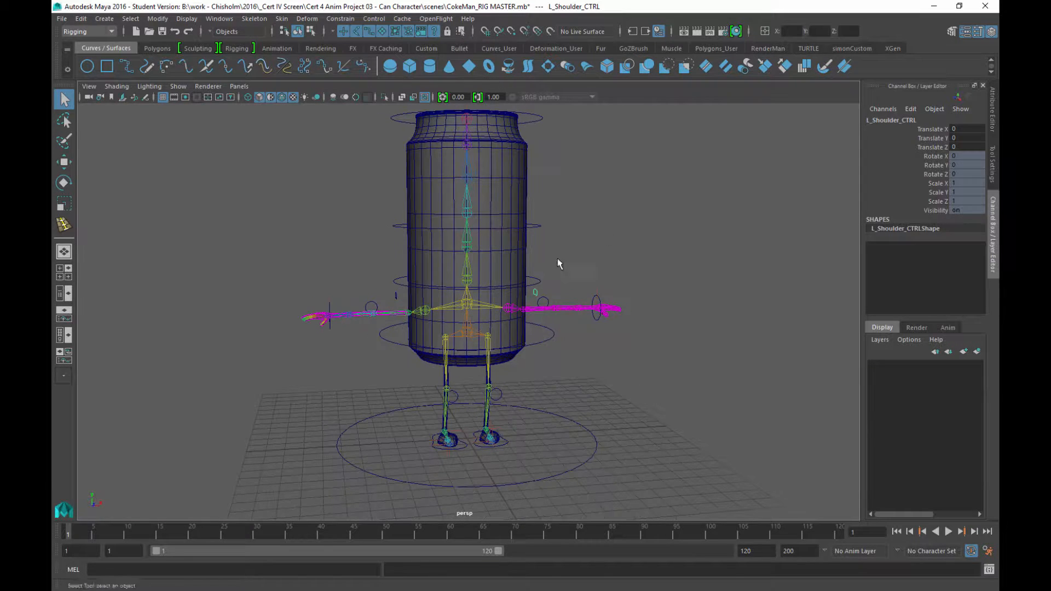
{"action": "left_click", "coordinate": [376, 304]}
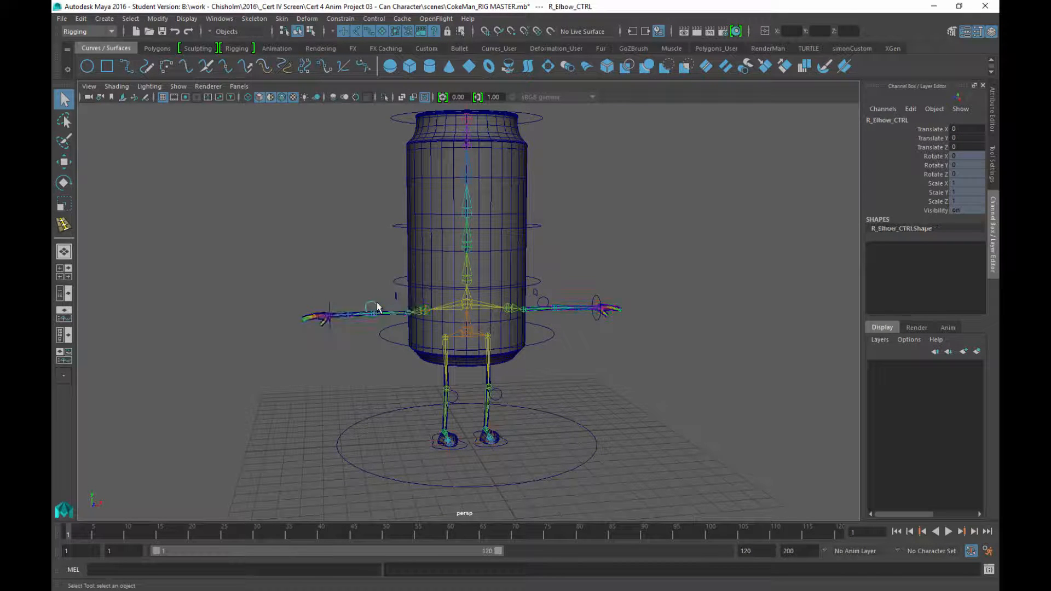
{"action": "left_click", "coordinate": [545, 300]}
{"action": "left_click", "coordinate": [329, 333]}
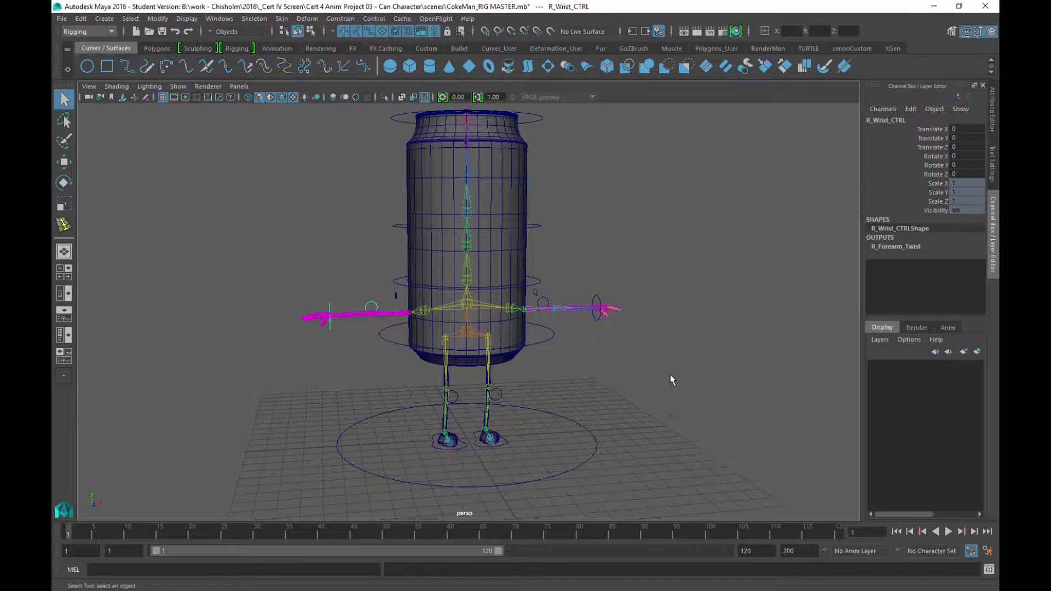
{"action": "left_click", "coordinate": [602, 341]}
{"action": "left_click_drag", "start_coordinate": [659, 395], "coordinate": [623, 330], "text": "alt"}
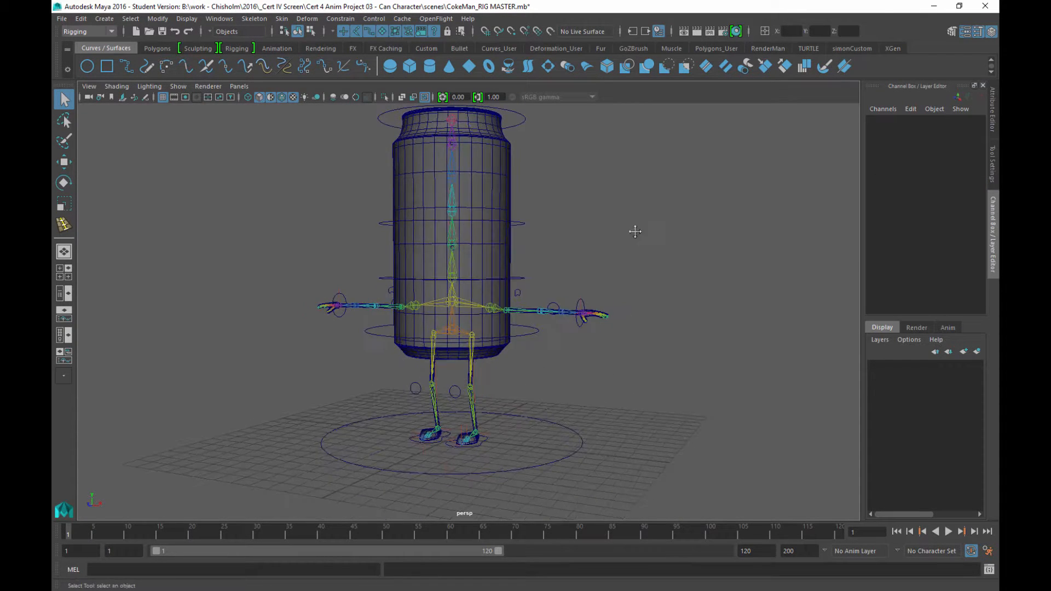
{"action": "middle_click_drag", "start_coordinate": [635, 231], "coordinate": [648, 248], "text": "alt"}
{"action": "right_click_drag", "start_coordinate": [648, 248], "coordinate": [622, 273], "text": "alt"}
{"action": "middle_click_drag", "start_coordinate": [622, 273], "coordinate": [615, 267], "text": "alt"}
{"action": "left_click_drag", "start_coordinate": [616, 267], "coordinate": [610, 276], "text": "alt"}
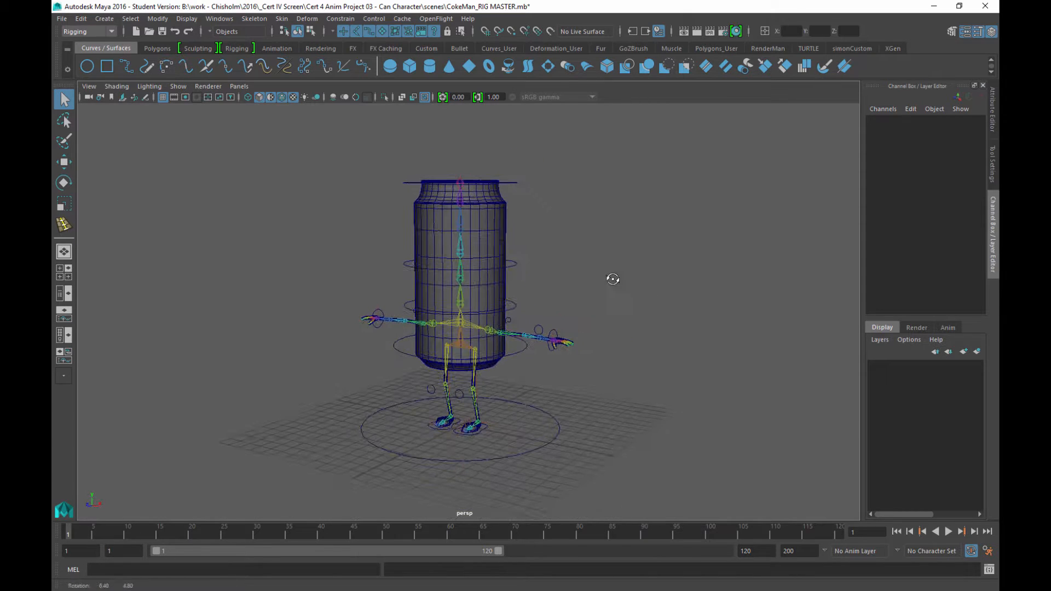